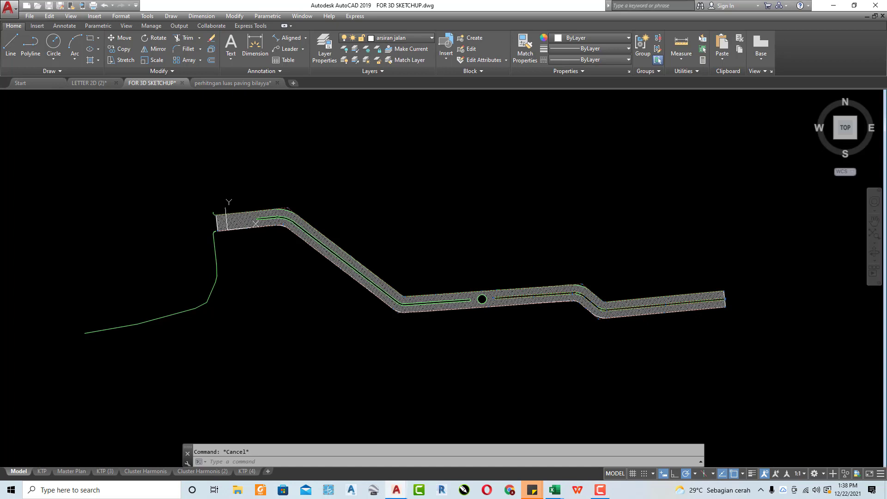
Step: Pan and zoom around the hatched road to view its left end and full length
{"action": "scroll", "coordinate": [355, 319], "scroll_direction": "up", "scroll_amount": 2}
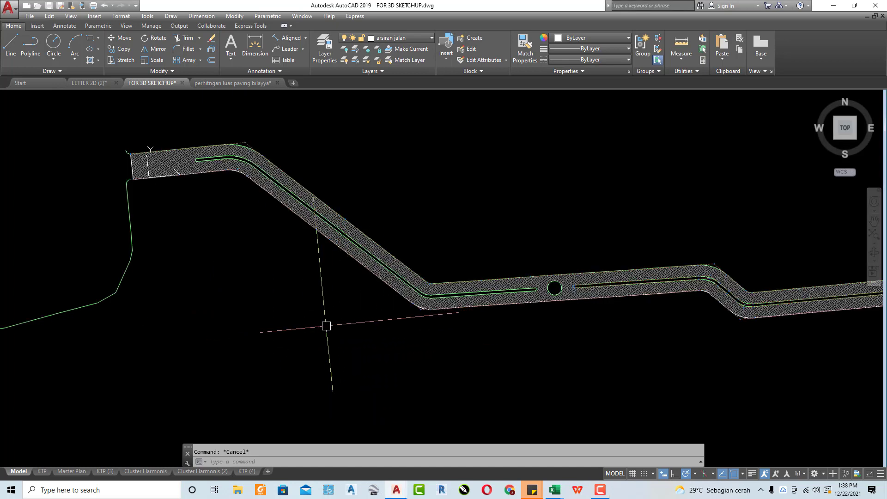
{"action": "middle_click_drag", "start_coordinate": [326, 325], "coordinate": [283, 350]}
{"action": "middle_click_drag", "start_coordinate": [223, 357], "coordinate": [151, 366]}
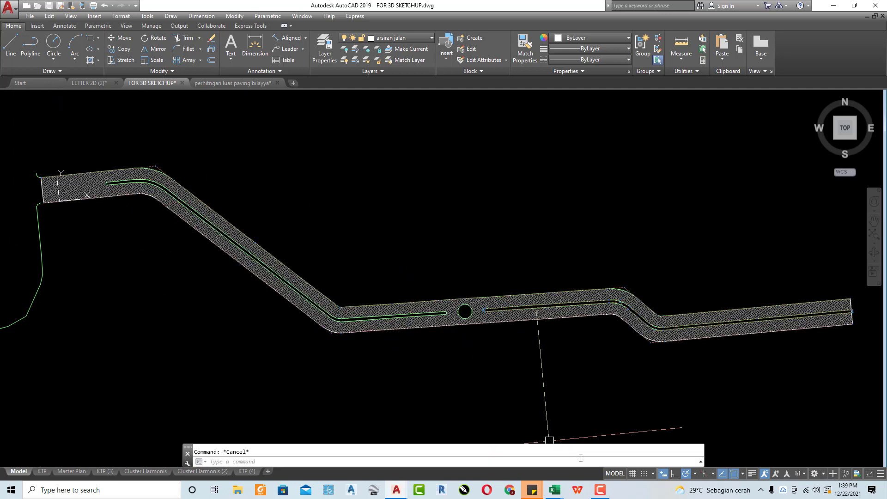
{"action": "scroll", "coordinate": [189, 264], "scroll_direction": "down", "scroll_amount": 4}
{"action": "middle_click_drag", "start_coordinate": [185, 262], "coordinate": [212, 329]}
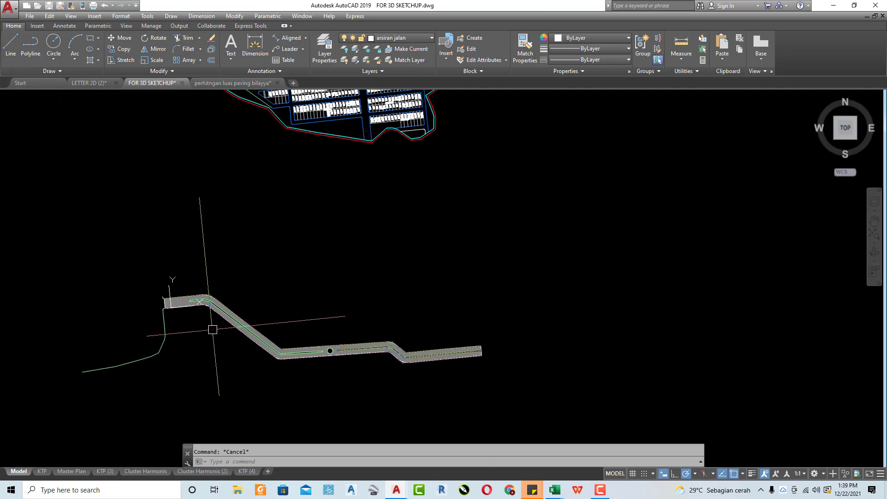
{"action": "scroll", "coordinate": [204, 319], "scroll_direction": "up", "scroll_amount": 6}
{"action": "scroll", "coordinate": [208, 199], "scroll_direction": "down", "scroll_amount": 2}
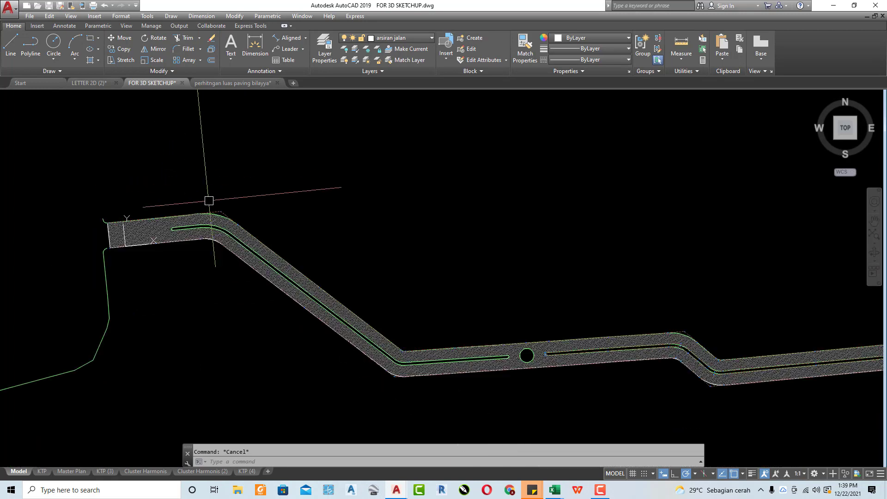
{"action": "mouse_move", "coordinate": [208, 198]}
{"action": "middle_mouse_down"}
{"action": "mouse_move", "coordinate": [239, 220]}
{"action": "mouse_move", "coordinate": [139, 206]}
{"action": "mouse_move", "coordinate": [246, 204]}
{"action": "middle_mouse_up"}
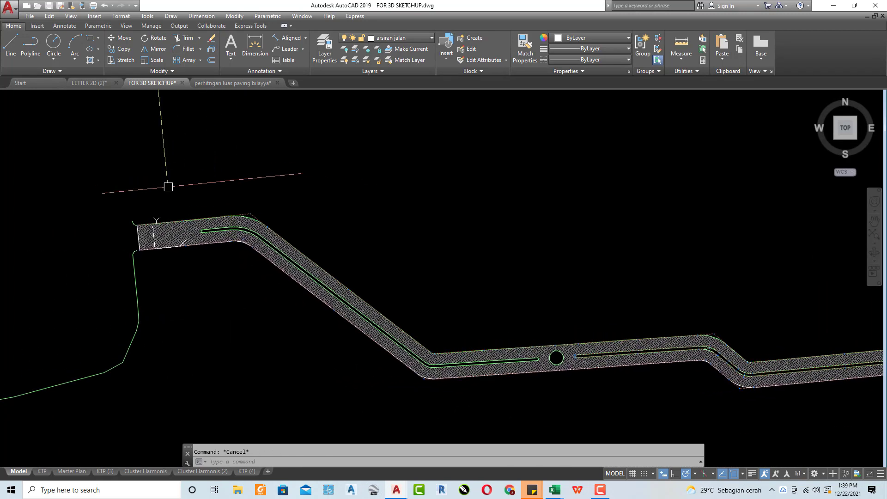
{"action": "scroll", "coordinate": [122, 185], "scroll_direction": "down", "scroll_amount": 4}
{"action": "scroll", "coordinate": [138, 197], "scroll_direction": "up", "scroll_amount": 2}
{"action": "scroll", "coordinate": [138, 198], "scroll_direction": "up", "scroll_amount": 5}
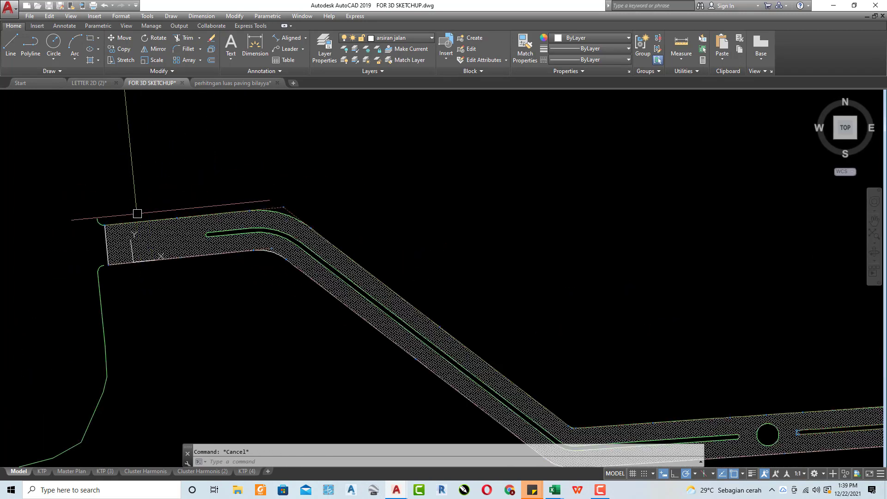
{"action": "scroll", "coordinate": [137, 212], "scroll_direction": "down", "scroll_amount": 8}
Step: Pan across the site plan's blocks and main road, east and west
{"action": "middle_click_drag", "start_coordinate": [198, 209], "coordinate": [206, 319]}
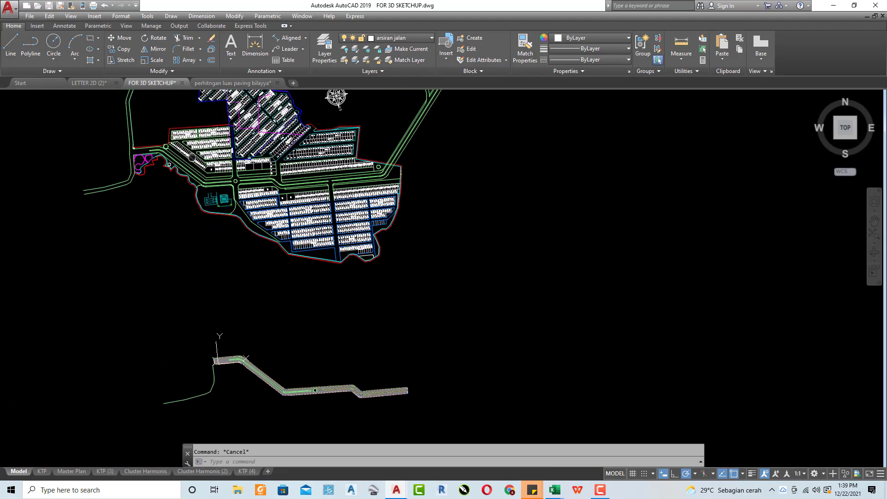
{"action": "scroll", "coordinate": [213, 195], "scroll_direction": "up", "scroll_amount": 7}
{"action": "middle_click_drag", "start_coordinate": [214, 194], "coordinate": [117, 166]}
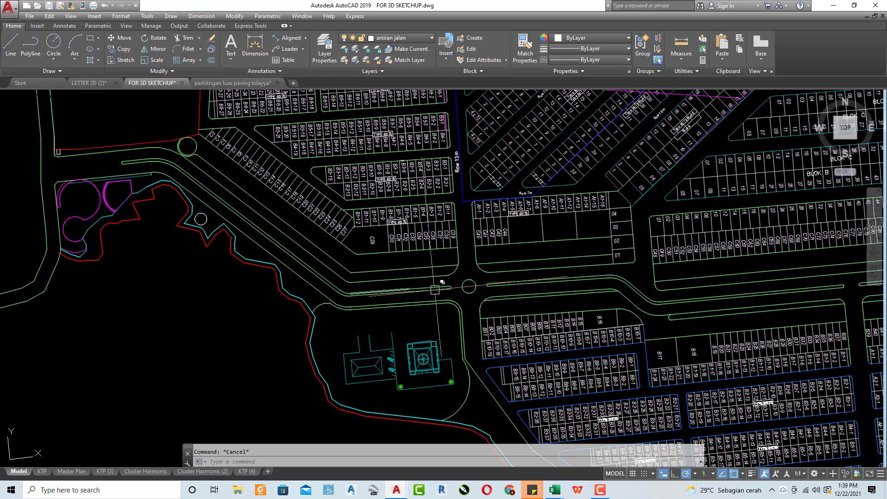
{"action": "middle_click_drag", "start_coordinate": [537, 291], "coordinate": [363, 269]}
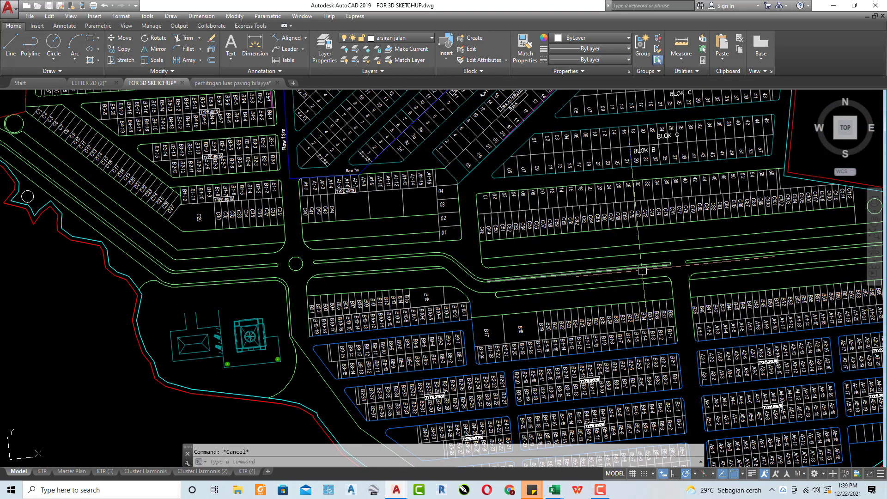
{"action": "middle_click_drag", "start_coordinate": [312, 259], "coordinate": [537, 257]}
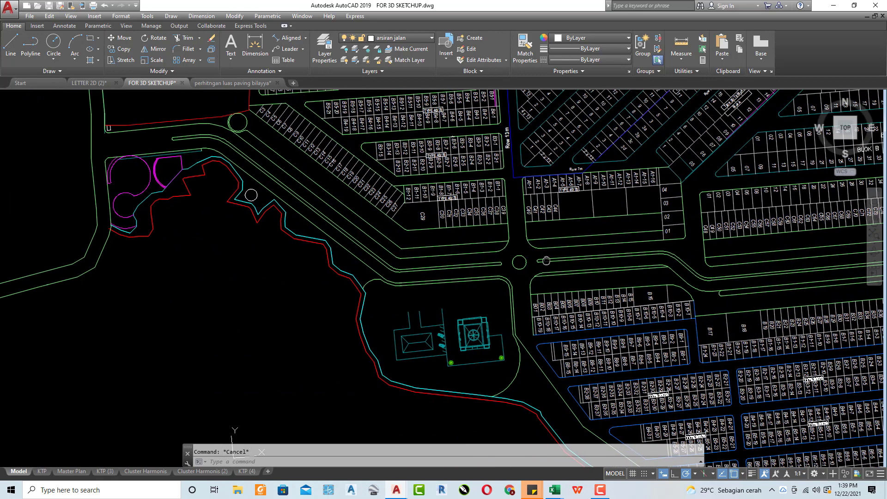
{"action": "scroll", "coordinate": [156, 144], "scroll_direction": "up", "scroll_amount": 2}
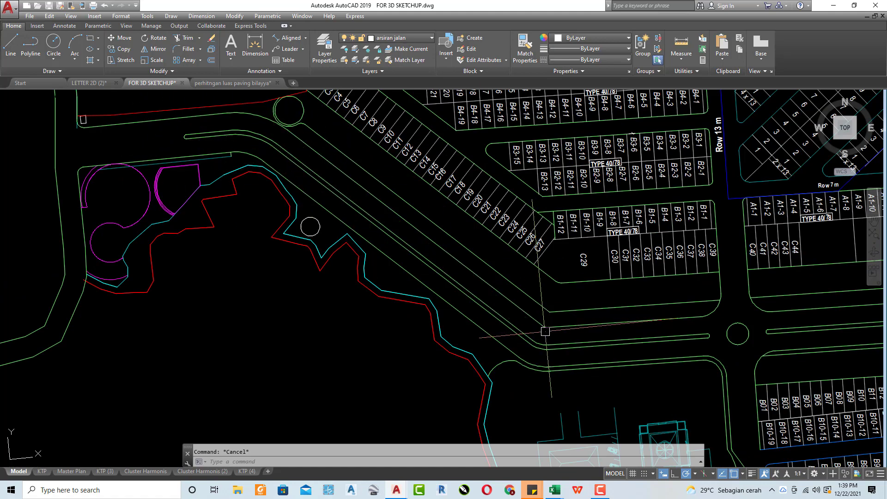
{"action": "scroll", "coordinate": [493, 222], "scroll_direction": "down", "scroll_amount": 5}
{"action": "scroll", "coordinate": [493, 223], "scroll_direction": "down", "scroll_amount": 3}
{"action": "scroll", "coordinate": [493, 223], "scroll_direction": "down", "scroll_amount": 3}
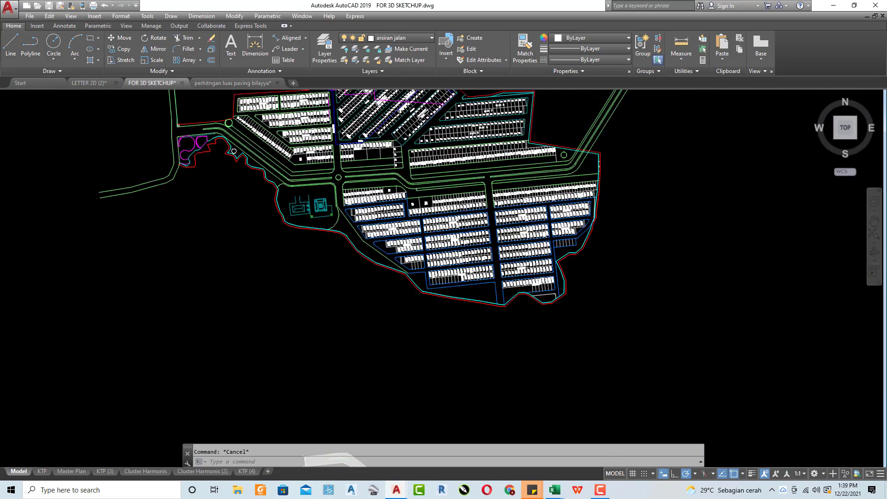
Step: Return to the hatched road drawing and inspect its bend, circle and right end
{"action": "middle_click_drag", "start_coordinate": [298, 393], "coordinate": [298, 277]}
{"action": "scroll", "coordinate": [301, 288], "scroll_direction": "up", "scroll_amount": 5}
{"action": "middle_click_drag", "start_coordinate": [323, 369], "coordinate": [323, 254]}
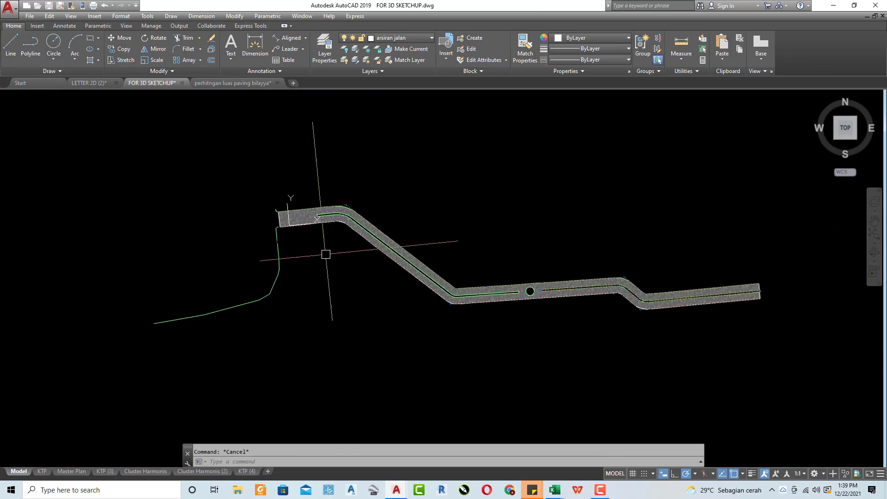
{"action": "scroll", "coordinate": [238, 217], "scroll_direction": "up", "scroll_amount": 2}
{"action": "scroll", "coordinate": [209, 181], "scroll_direction": "up", "scroll_amount": 2}
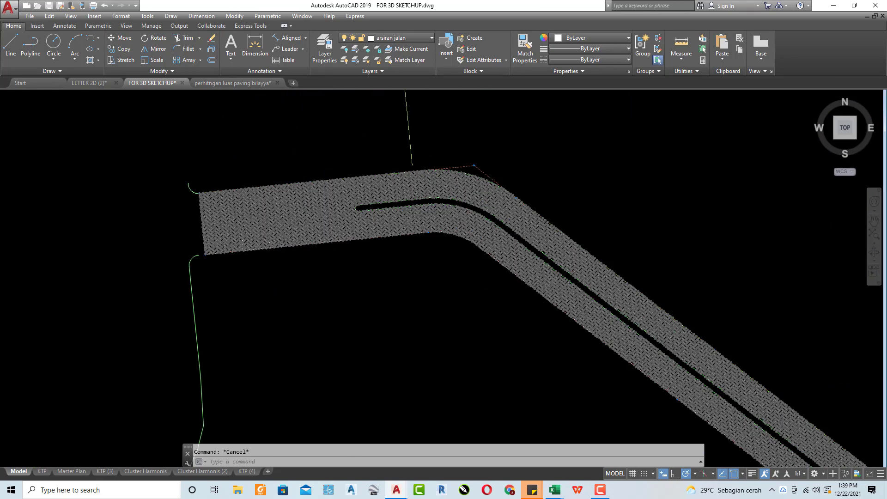
{"action": "middle_click_drag", "start_coordinate": [209, 182], "coordinate": [139, 182]}
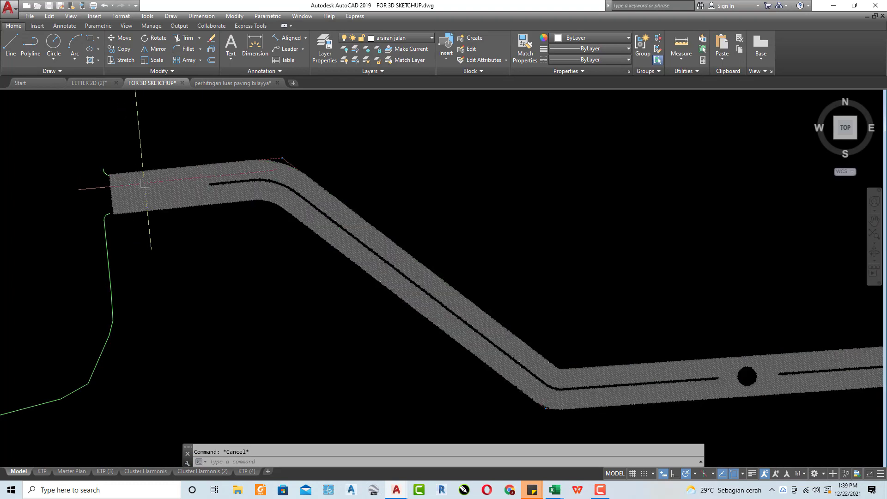
{"action": "scroll", "coordinate": [145, 183], "scroll_direction": "up", "scroll_amount": 2}
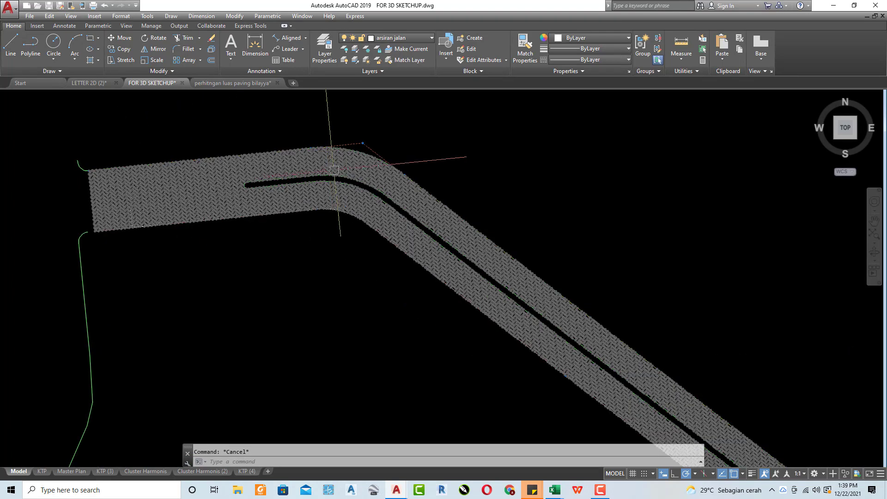
{"action": "scroll", "coordinate": [257, 162], "scroll_direction": "down", "scroll_amount": 2}
{"action": "middle_click_drag", "start_coordinate": [257, 163], "coordinate": [168, 143]}
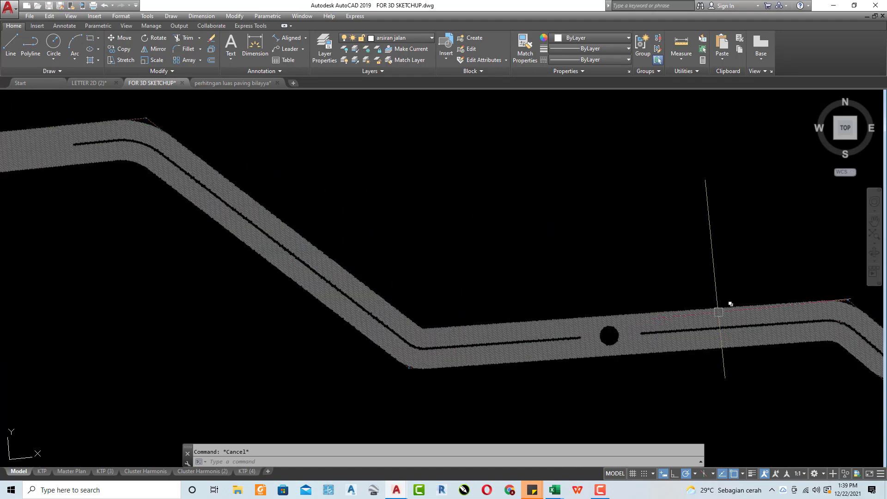
{"action": "middle_click_drag", "start_coordinate": [719, 312], "coordinate": [432, 253]}
{"action": "middle_click_drag", "start_coordinate": [548, 331], "coordinate": [263, 331]}
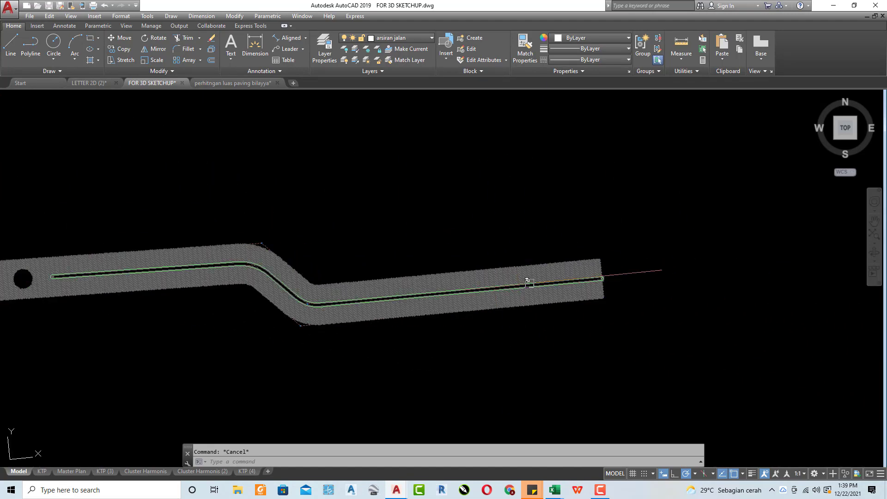
{"action": "middle_click_drag", "start_coordinate": [223, 287], "coordinate": [798, 346]}
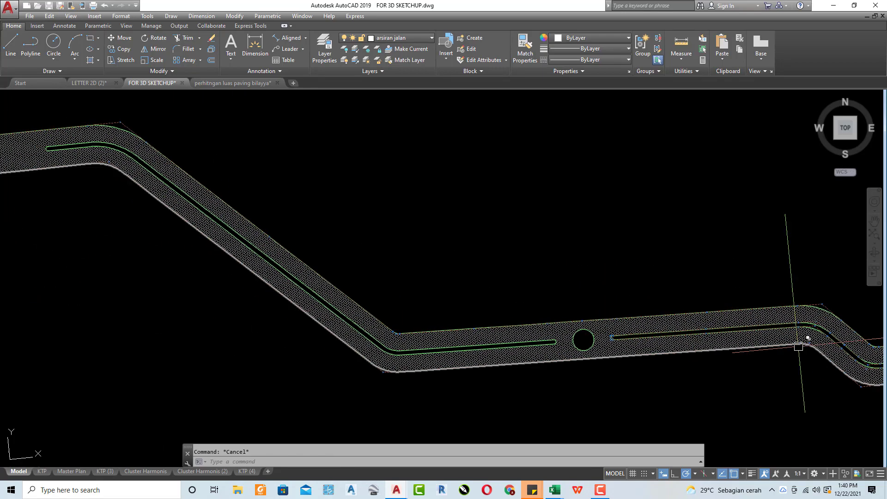
{"action": "middle_click_drag", "start_coordinate": [287, 268], "coordinate": [636, 337]}
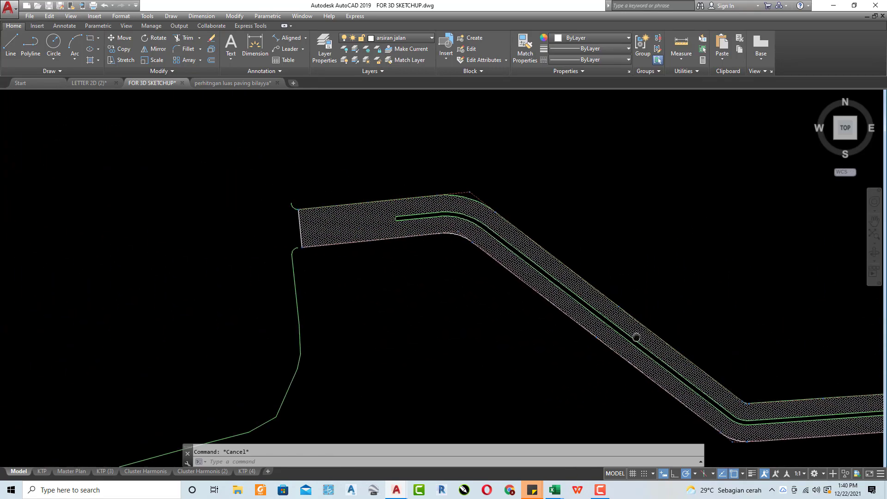
Step: Zoom along the road toward the later bend and its circle
{"action": "scroll", "coordinate": [511, 251], "scroll_direction": "up", "scroll_amount": 1}
{"action": "scroll", "coordinate": [422, 238], "scroll_direction": "up", "scroll_amount": 1}
{"action": "scroll", "coordinate": [354, 237], "scroll_direction": "up", "scroll_amount": 1}
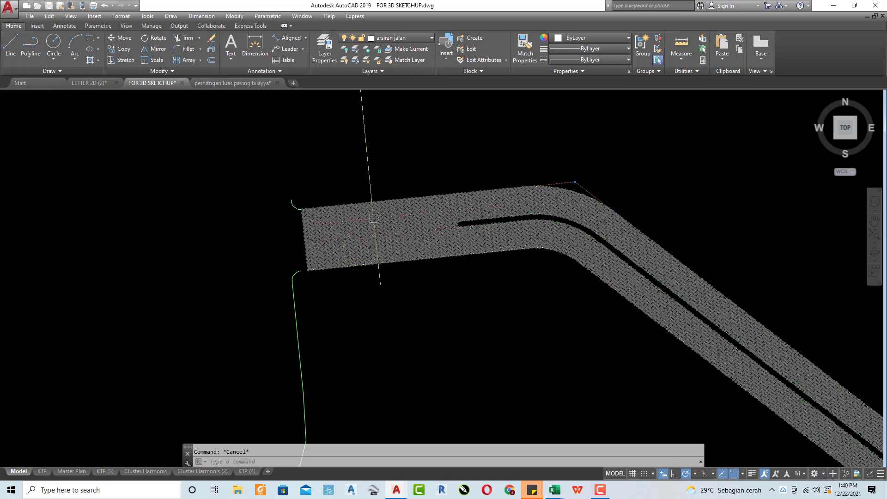
{"action": "scroll", "coordinate": [326, 221], "scroll_direction": "down", "scroll_amount": 1}
{"action": "scroll", "coordinate": [414, 203], "scroll_direction": "down", "scroll_amount": 2}
{"action": "scroll", "coordinate": [294, 185], "scroll_direction": "up", "scroll_amount": 1}
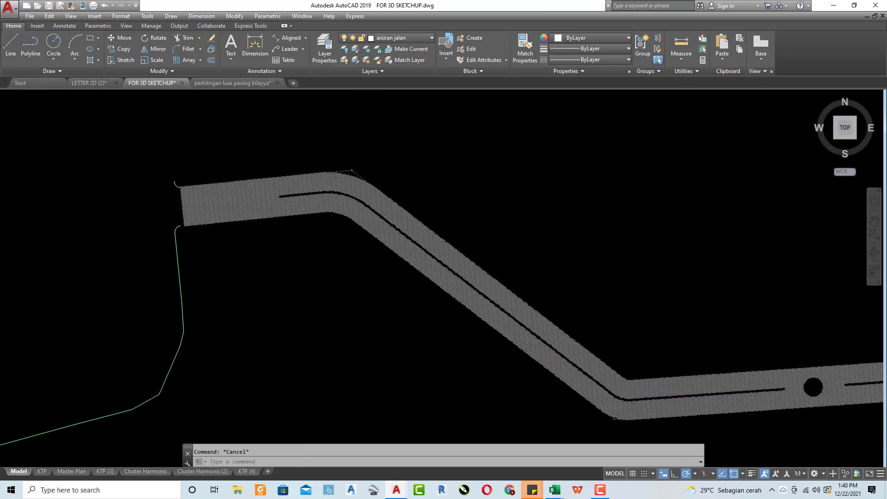
{"action": "middle_click_drag", "start_coordinate": [540, 282], "coordinate": [297, 196]}
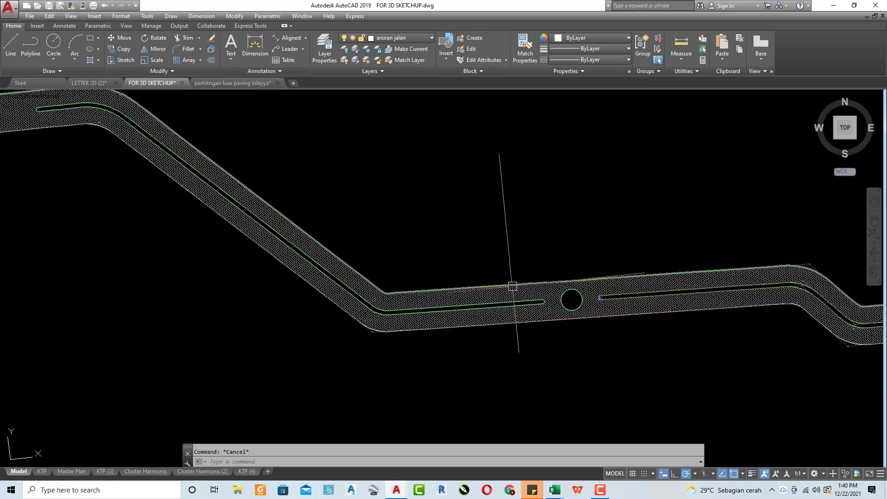
{"action": "scroll", "coordinate": [400, 257], "scroll_direction": "down", "scroll_amount": 1}
{"action": "scroll", "coordinate": [400, 258], "scroll_direction": "down", "scroll_amount": 1}
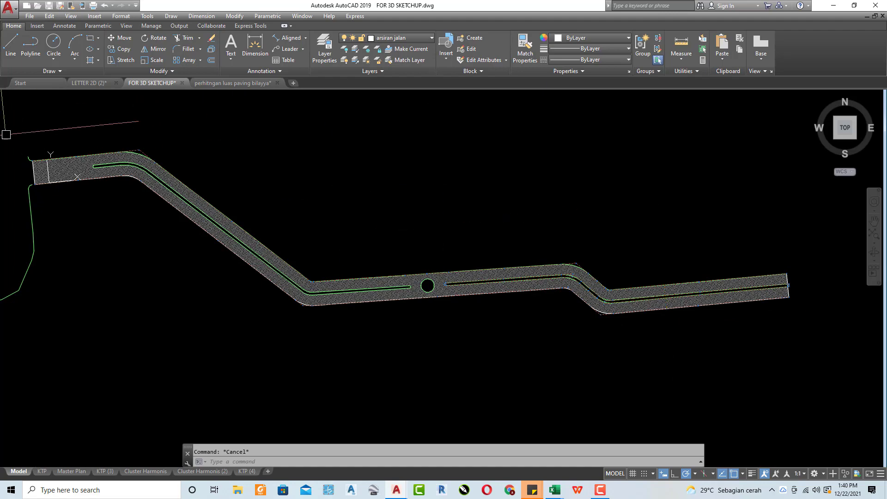
{"action": "scroll", "coordinate": [6, 135], "scroll_direction": "up", "scroll_amount": 3}
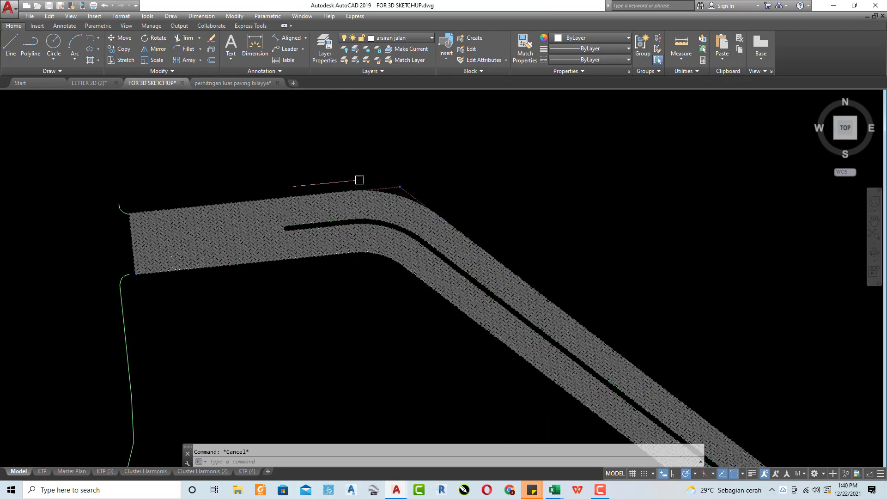
{"action": "scroll", "coordinate": [359, 180], "scroll_direction": "down", "scroll_amount": 1}
{"action": "scroll", "coordinate": [396, 178], "scroll_direction": "down", "scroll_amount": 2}
{"action": "middle_click_drag", "start_coordinate": [397, 178], "coordinate": [269, 168]}
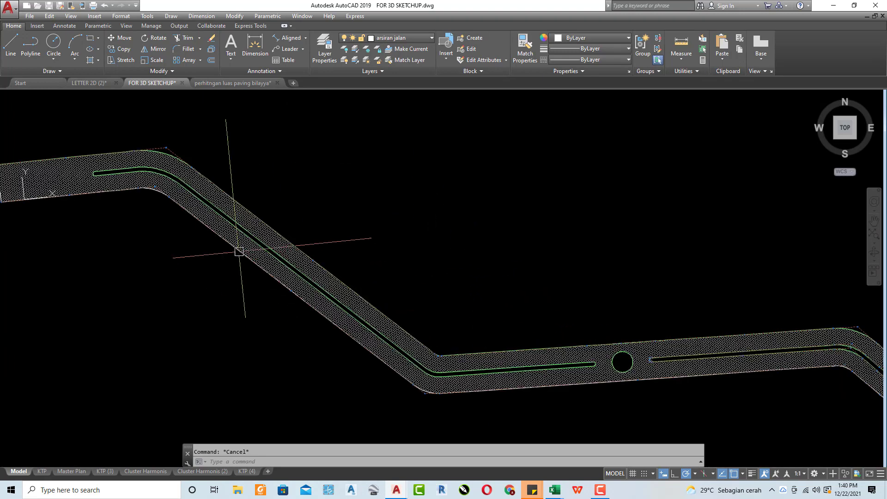
{"action": "scroll", "coordinate": [301, 286], "scroll_direction": "up", "scroll_amount": 2}
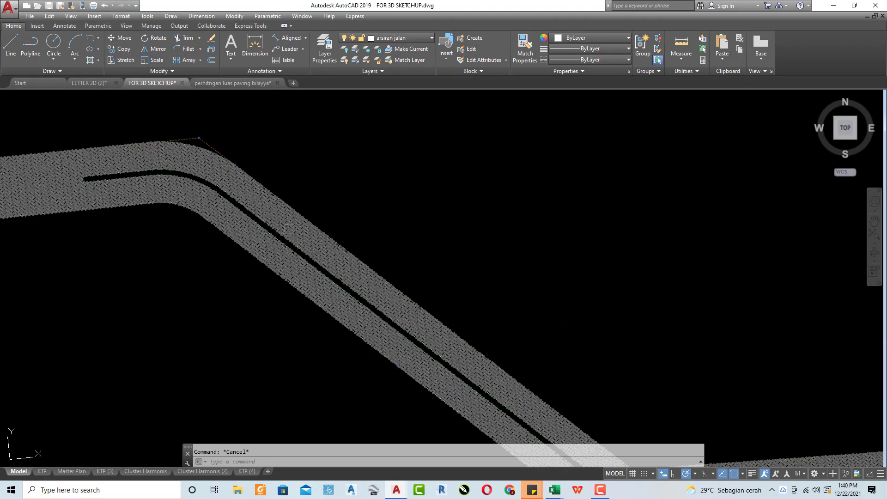
{"action": "scroll", "coordinate": [300, 287], "scroll_direction": "down", "scroll_amount": 1}
Step: Select the road's paving hatch and bring the whole selected road into view
{"action": "left_click", "coordinate": [247, 204]}
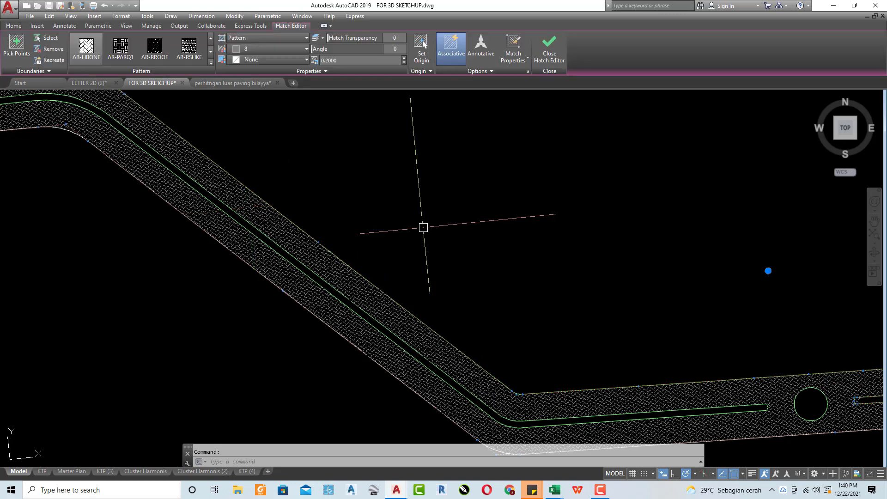
{"action": "scroll", "coordinate": [422, 226], "scroll_direction": "down", "scroll_amount": 2}
{"action": "middle_click_drag", "start_coordinate": [365, 204], "coordinate": [267, 198]}
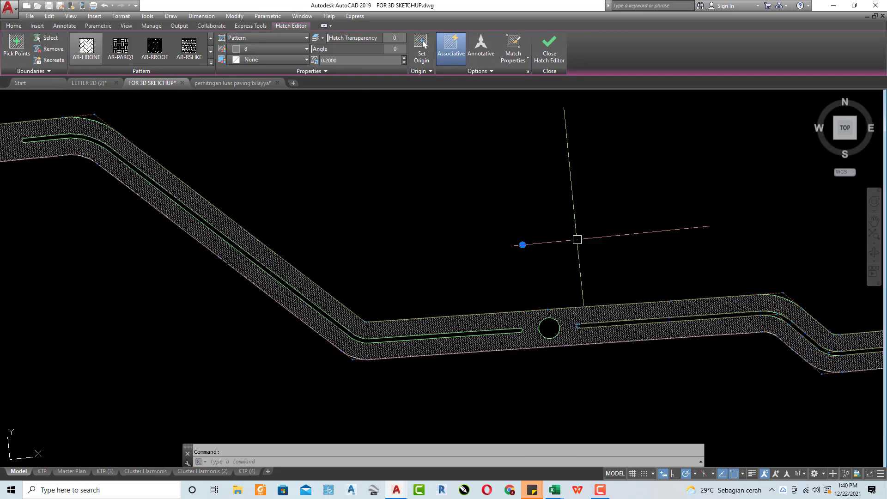
{"action": "scroll", "coordinate": [577, 238], "scroll_direction": "down", "scroll_amount": 2}
{"action": "middle_click_drag", "start_coordinate": [576, 238], "coordinate": [307, 235]}
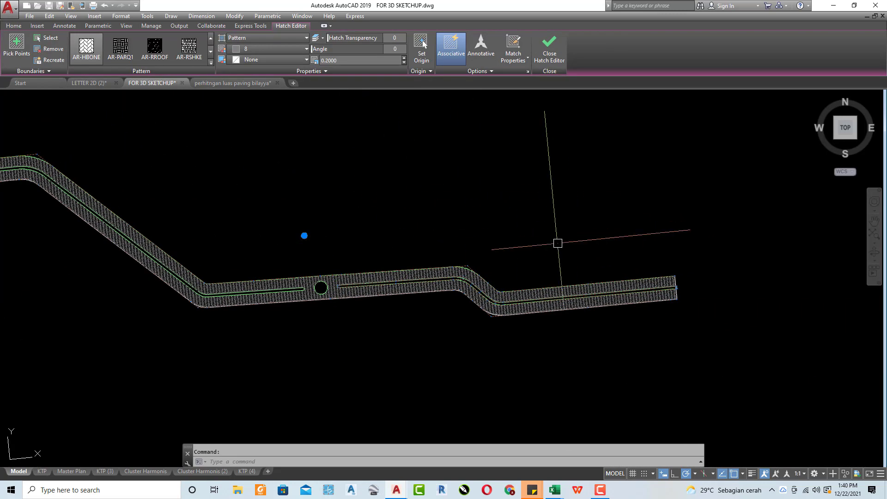
Step: Open the road hatch with H, exit the Hatch Editor unchanged, and zoom out
{"action": "type", "text": "ch"}
{"action": "key", "text": "Return"}
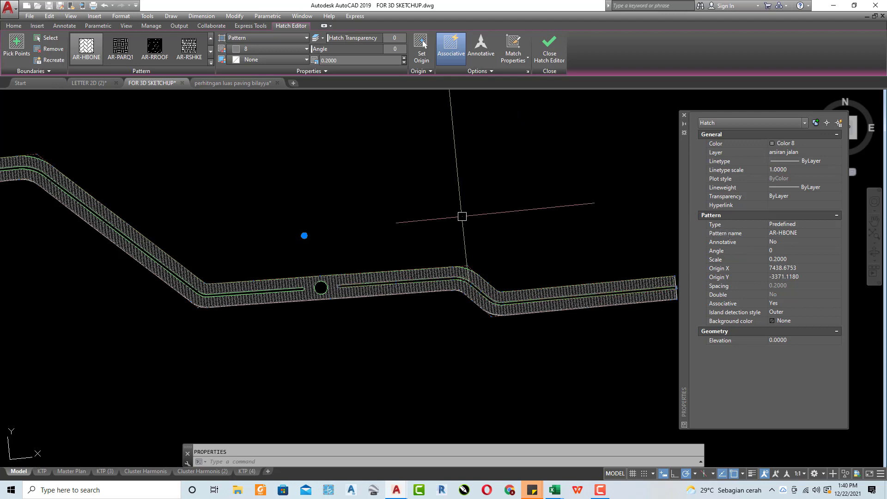
{"action": "key", "text": "Escape"}
{"action": "scroll", "coordinate": [462, 217], "scroll_direction": "down", "scroll_amount": 3}
{"action": "scroll", "coordinate": [419, 232], "scroll_direction": "down", "scroll_amount": 2}
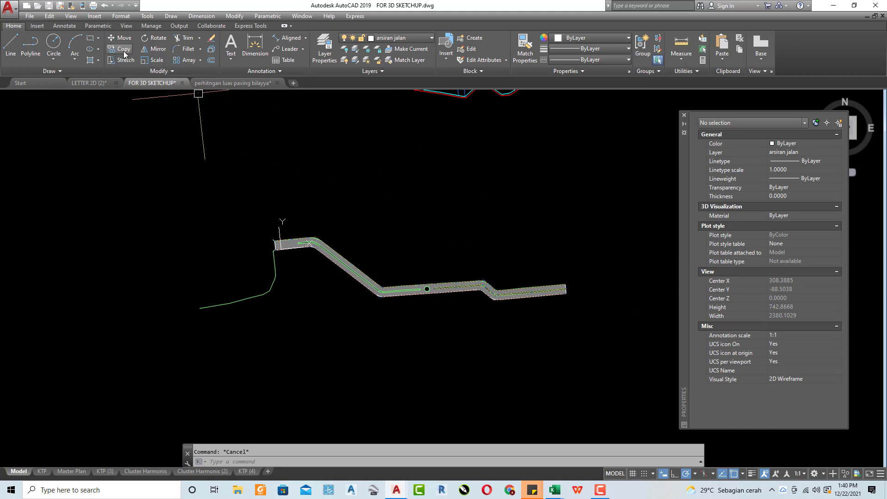
Step: Draw a 4 by 4 rectangle beside the road
{"action": "left_click", "coordinate": [92, 37]}
{"action": "scroll", "coordinate": [408, 268], "scroll_direction": "up", "scroll_amount": 4}
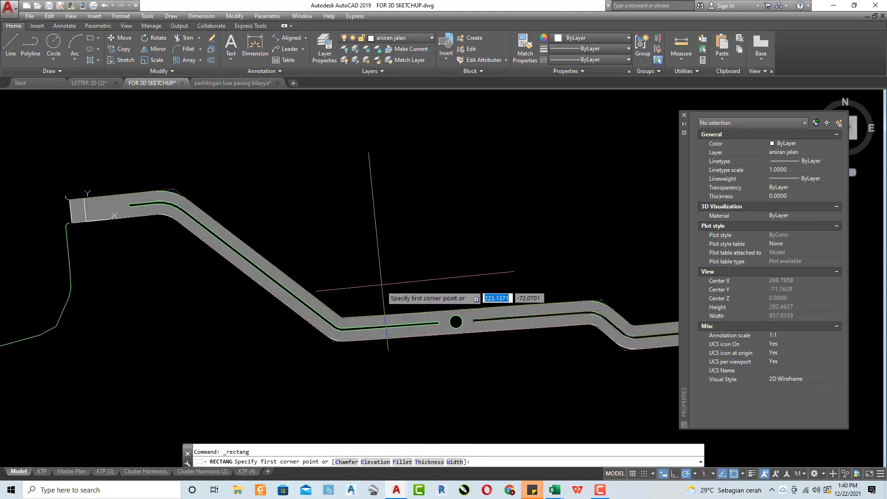
{"action": "left_click", "coordinate": [367, 288]}
{"action": "type", "text": "4"}
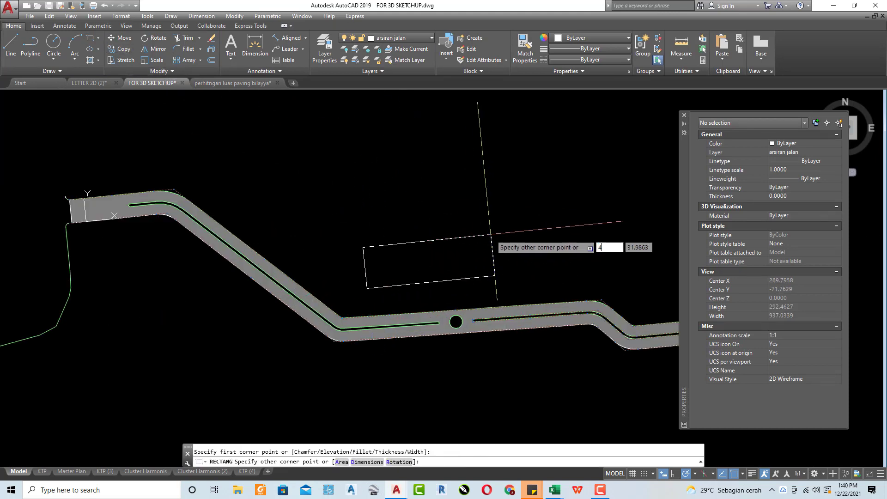
{"action": "type", "text": ",4"}
{"action": "key", "text": "Return"}
{"action": "scroll", "coordinate": [415, 278], "scroll_direction": "up", "scroll_amount": 4}
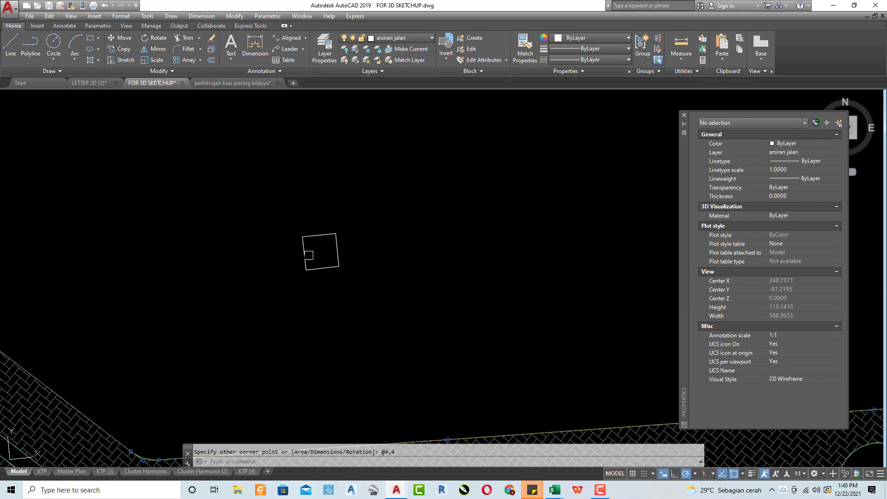
{"action": "scroll", "coordinate": [312, 257], "scroll_direction": "up", "scroll_amount": 4}
{"action": "key", "text": "Escape"}
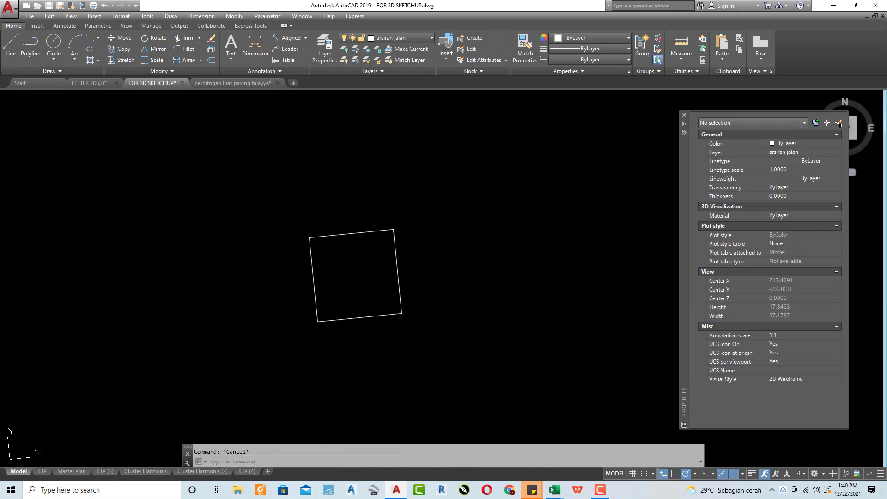
Step: Fill the square with the AR-HBONE herringbone hatch
{"action": "type", "text": "h"}
{"action": "key", "text": "Return"}
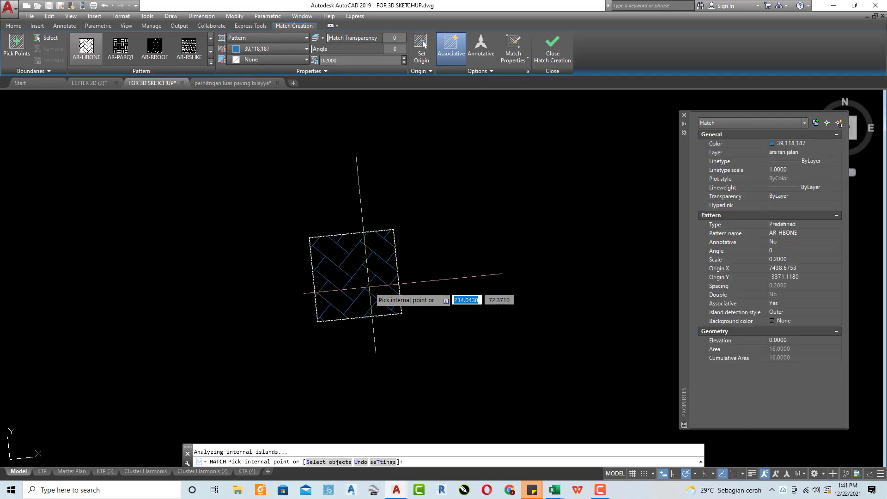
{"action": "key", "text": "Return"}
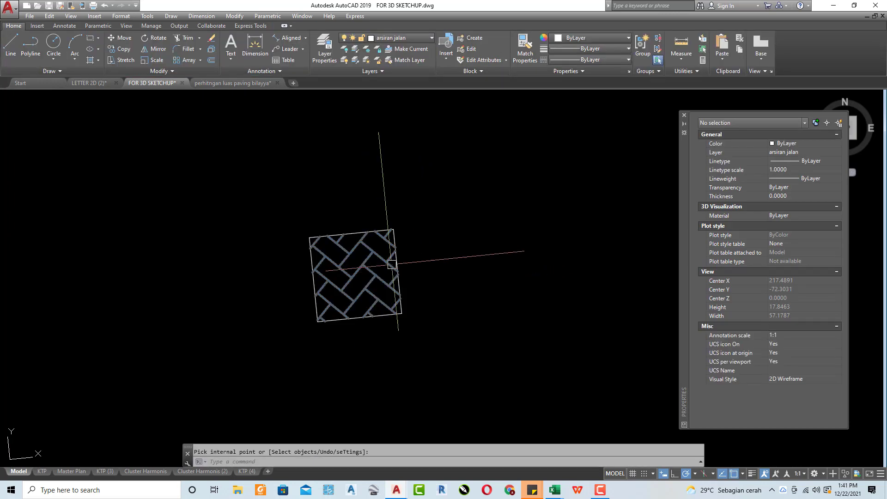
Step: Window-select the 4 by 4 test square and its hatch and delete them
{"action": "left_click", "coordinate": [386, 264]}
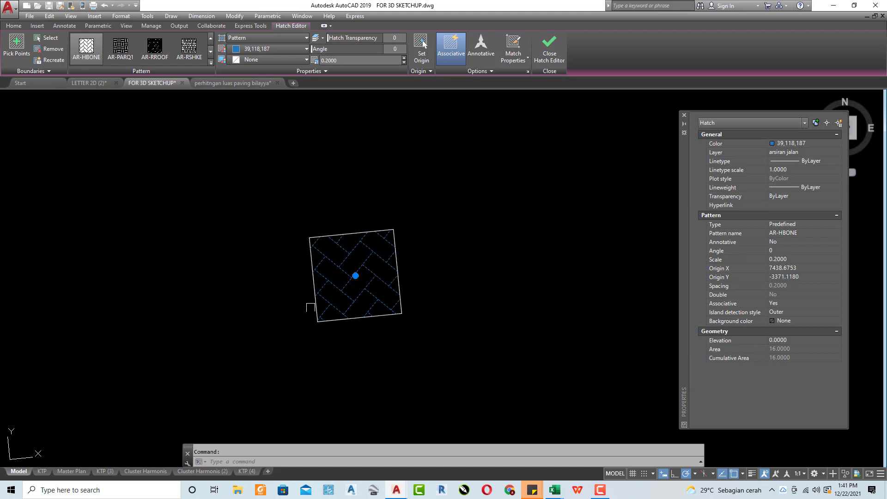
{"action": "scroll", "coordinate": [392, 291], "scroll_direction": "down", "scroll_amount": 2}
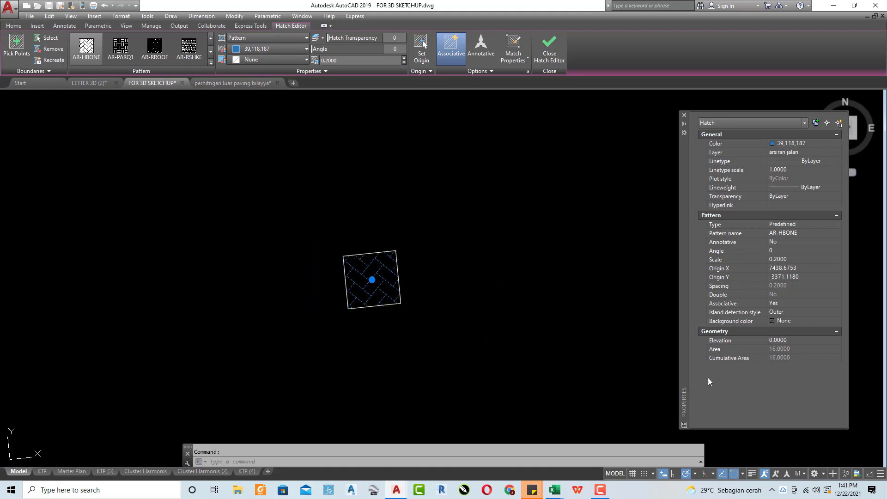
{"action": "left_click", "coordinate": [456, 346]}
{"action": "left_click", "coordinate": [356, 241]}
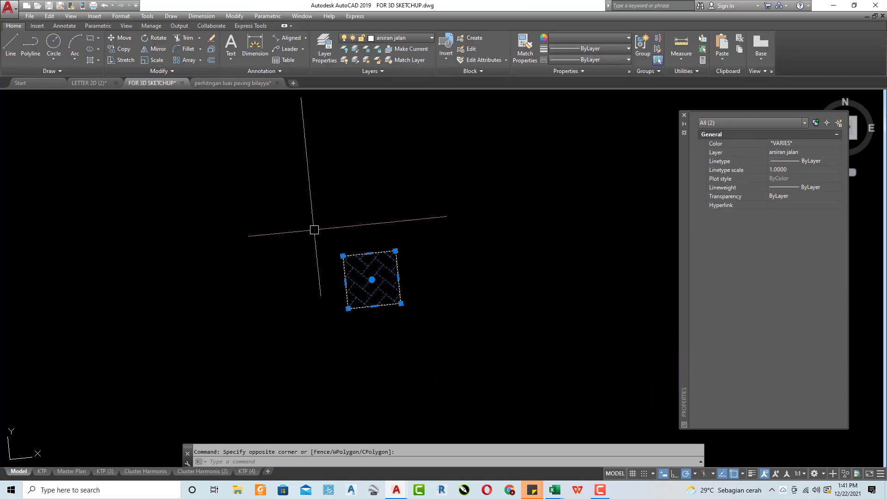
{"action": "key", "text": "Delete"}
Step: Select the road's herringbone hatch to check it, with the whole road in view
{"action": "scroll", "coordinate": [382, 268], "scroll_direction": "down", "scroll_amount": 3}
{"action": "scroll", "coordinate": [320, 214], "scroll_direction": "up", "scroll_amount": 2}
{"action": "scroll", "coordinate": [320, 214], "scroll_direction": "up", "scroll_amount": 3}
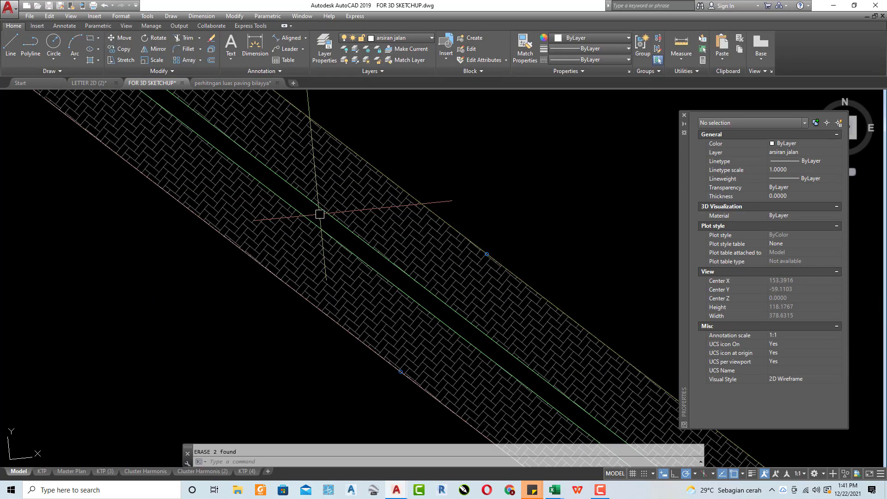
{"action": "left_click", "coordinate": [358, 197]}
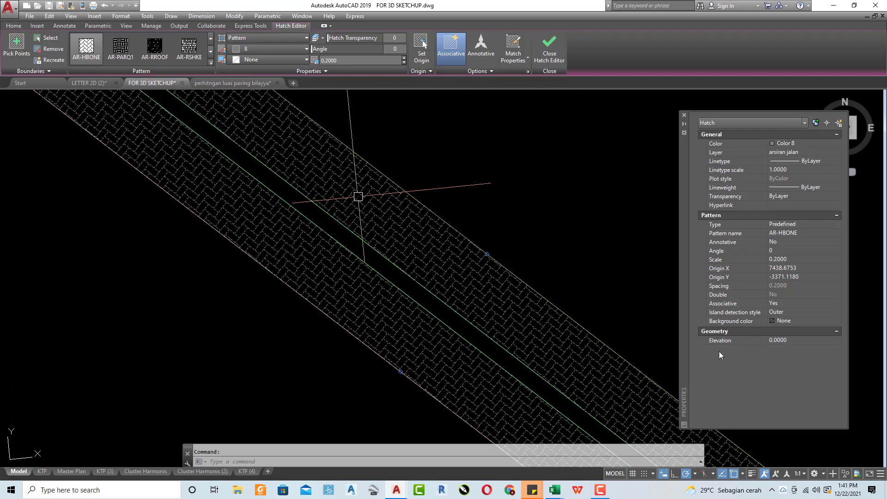
{"action": "scroll", "coordinate": [476, 247], "scroll_direction": "down", "scroll_amount": 5}
{"action": "middle_click_drag", "start_coordinate": [564, 250], "coordinate": [493, 252]}
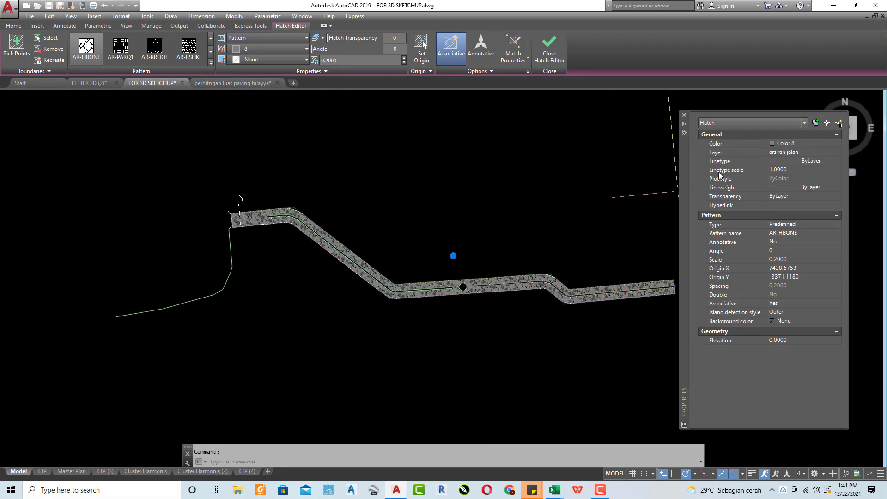
Step: Deselect the road hatch and close the Properties palette
{"action": "key", "text": "Escape"}
{"action": "left_click", "coordinate": [684, 116]}
{"action": "scroll", "coordinate": [287, 230], "scroll_direction": "up", "scroll_amount": 2}
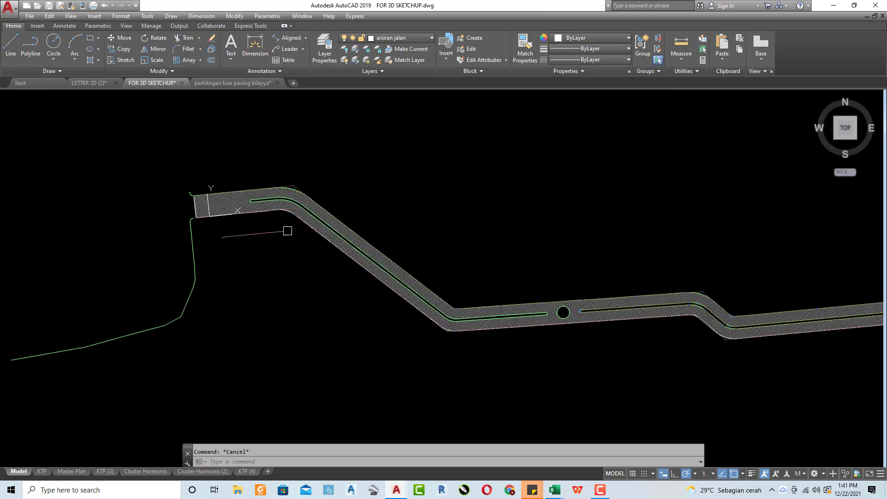
{"action": "scroll", "coordinate": [307, 222], "scroll_direction": "up", "scroll_amount": 2}
{"action": "scroll", "coordinate": [307, 222], "scroll_direction": "up", "scroll_amount": 2}
{"action": "scroll", "coordinate": [306, 253], "scroll_direction": "down", "scroll_amount": 2}
{"action": "scroll", "coordinate": [355, 225], "scroll_direction": "up", "scroll_amount": 2}
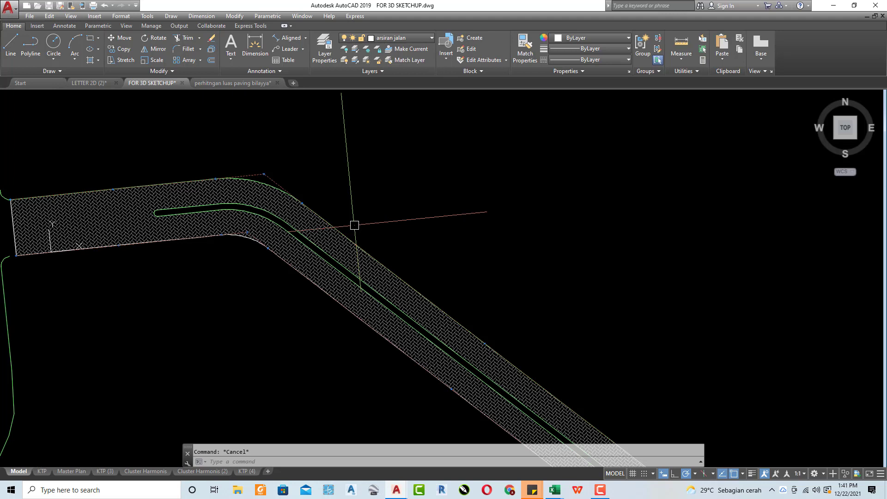
Step: View perhitngan luas paving bilayya.dwg, then return to FOR 3D SKETCHUP.dwg showing the site plans
{"action": "scroll", "coordinate": [355, 225], "scroll_direction": "down", "scroll_amount": 5}
{"action": "middle_click_drag", "start_coordinate": [361, 218], "coordinate": [244, 185]}
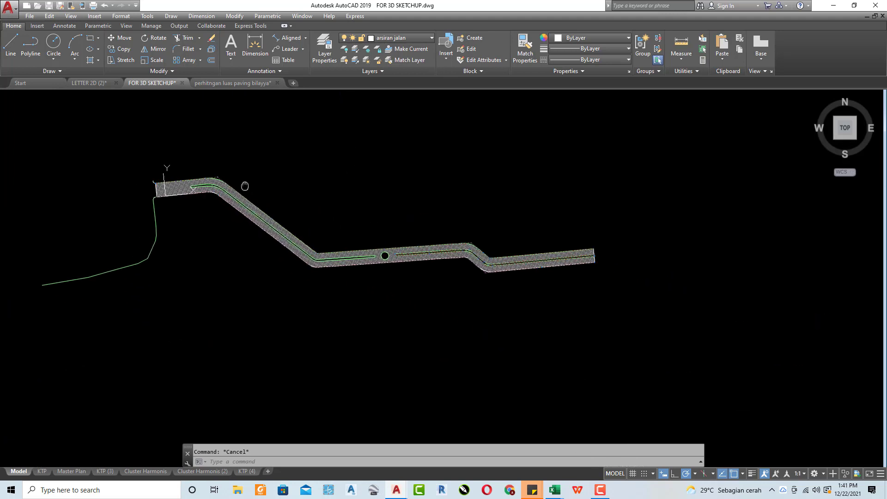
{"action": "scroll", "coordinate": [175, 154], "scroll_direction": "up", "scroll_amount": 3}
{"action": "scroll", "coordinate": [86, 156], "scroll_direction": "down", "scroll_amount": 1}
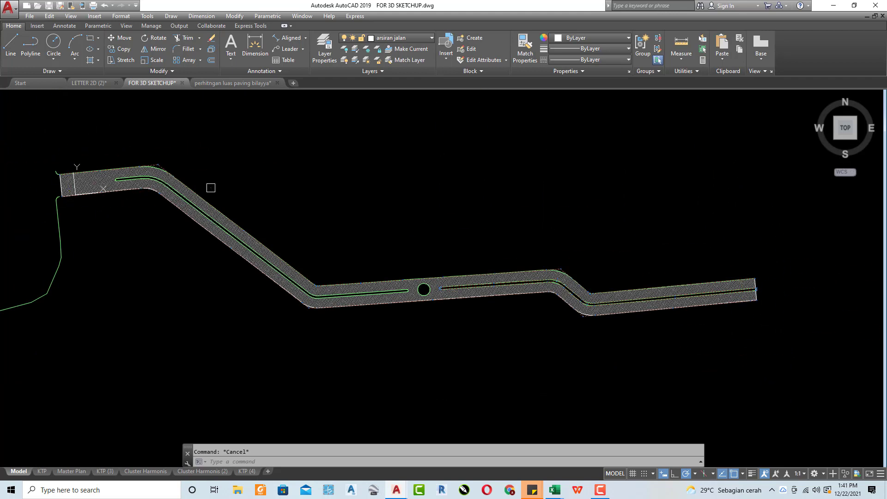
{"action": "left_click", "coordinate": [224, 84]}
{"action": "left_click", "coordinate": [148, 82]}
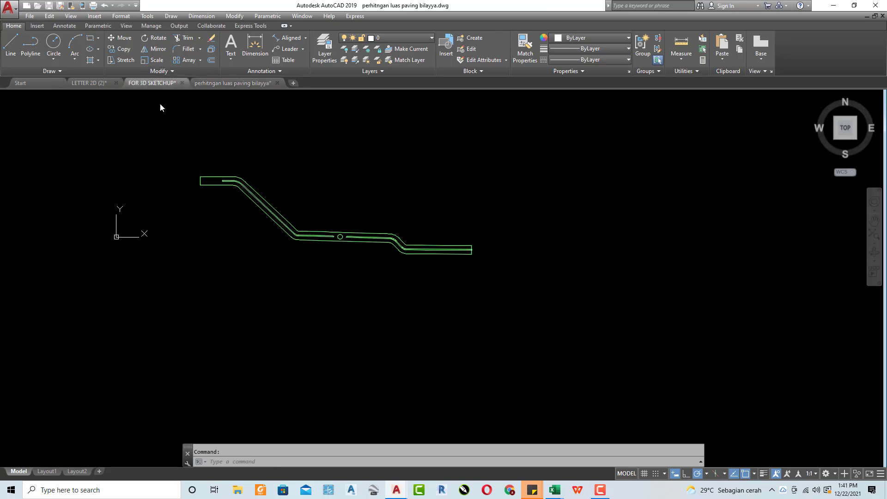
{"action": "scroll", "coordinate": [242, 166], "scroll_direction": "down", "scroll_amount": 8}
{"action": "middle_click_drag", "start_coordinate": [265, 159], "coordinate": [271, 258]}
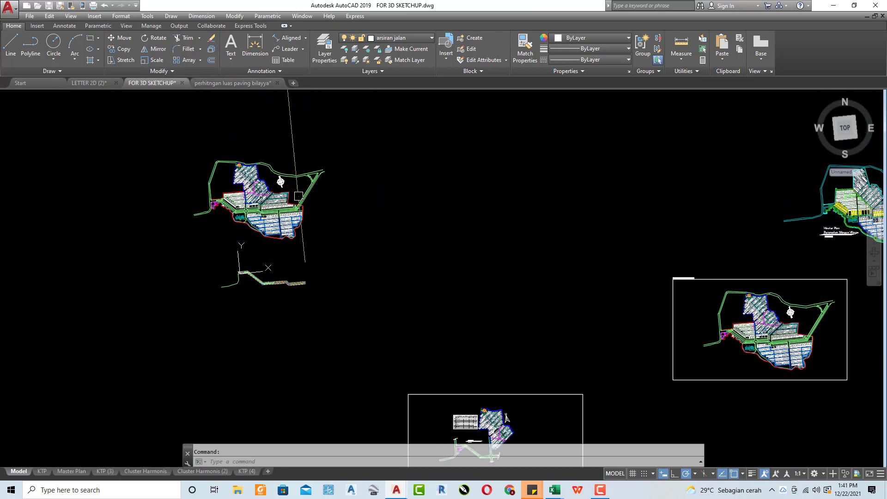
{"action": "scroll", "coordinate": [284, 219], "scroll_direction": "up", "scroll_amount": 4}
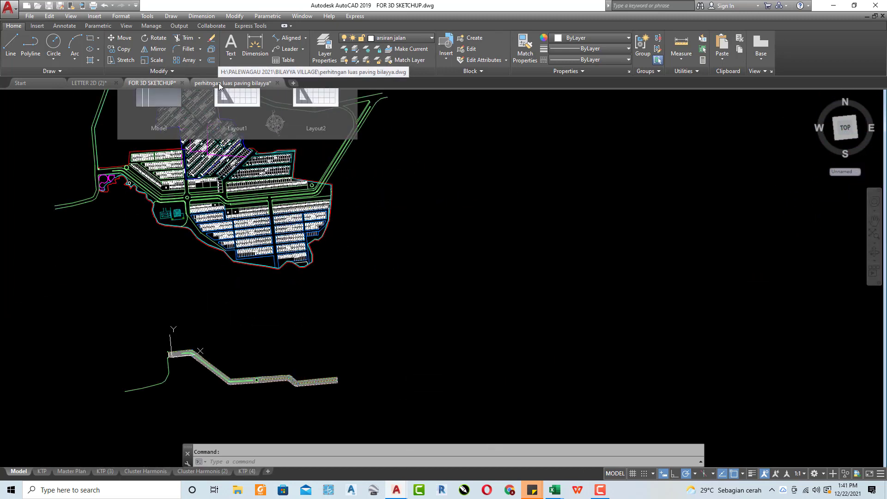
{"action": "left_click", "coordinate": [243, 84]}
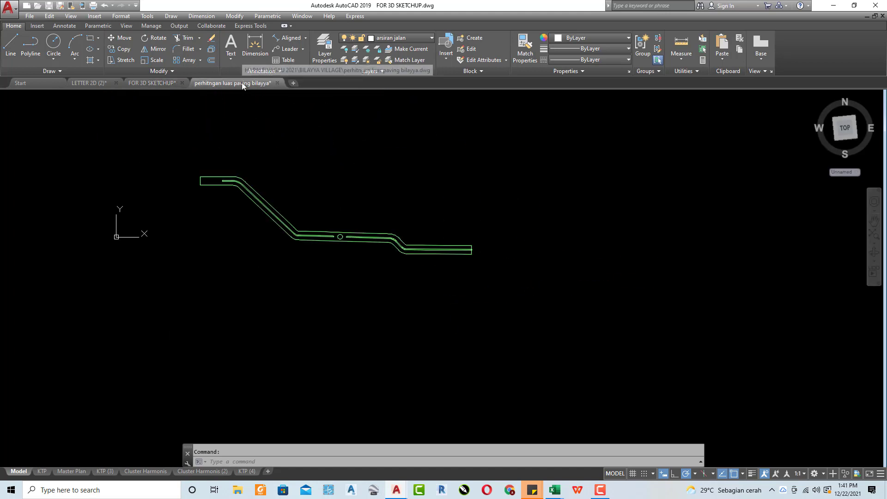
{"action": "scroll", "coordinate": [367, 185], "scroll_direction": "up", "scroll_amount": 2}
{"action": "scroll", "coordinate": [207, 192], "scroll_direction": "up", "scroll_amount": 2}
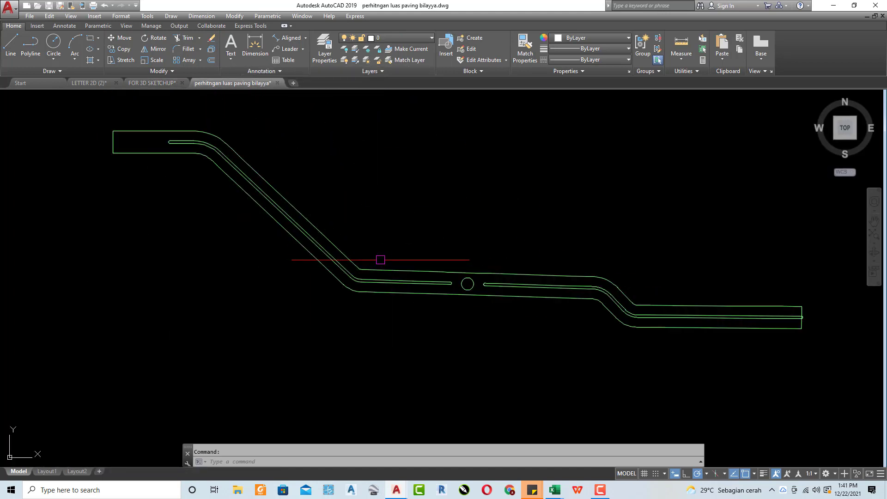
{"action": "middle_click_drag", "start_coordinate": [55, 148], "coordinate": [43, 172]}
{"action": "scroll", "coordinate": [64, 173], "scroll_direction": "up", "scroll_amount": 3}
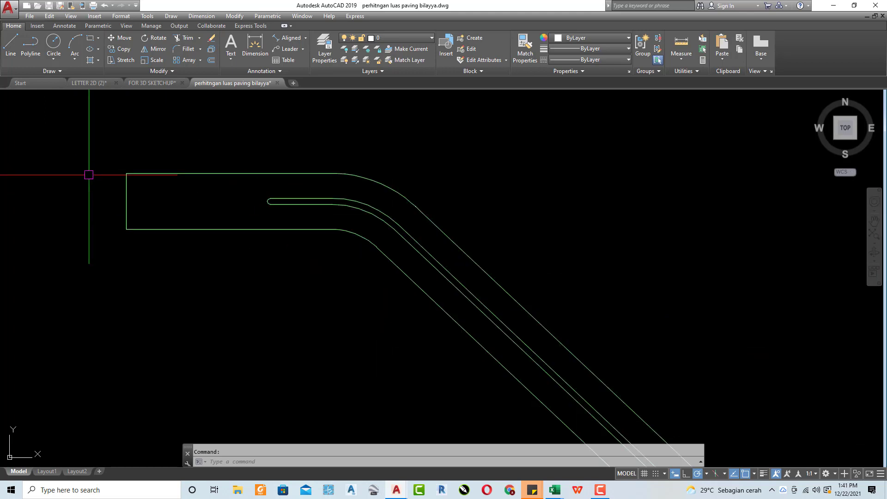
{"action": "scroll", "coordinate": [116, 176], "scroll_direction": "down", "scroll_amount": 4}
{"action": "scroll", "coordinate": [111, 162], "scroll_direction": "down", "scroll_amount": 2}
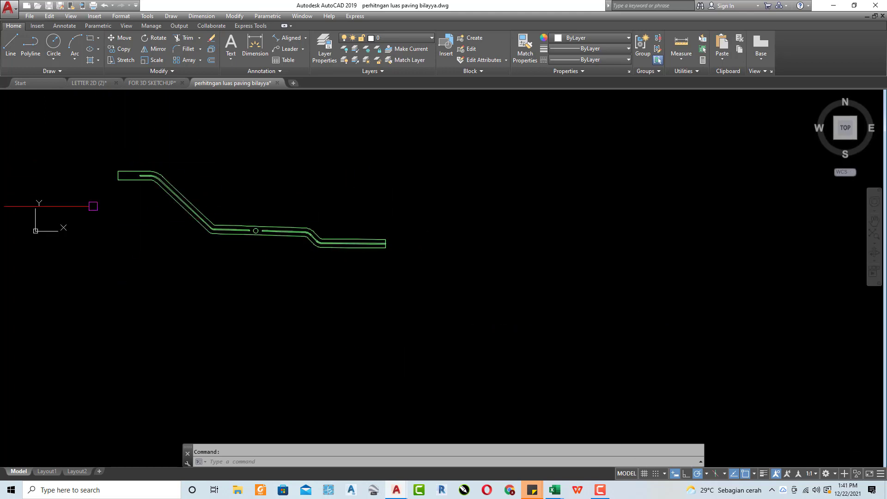
{"action": "scroll", "coordinate": [91, 206], "scroll_direction": "up", "scroll_amount": 2}
{"action": "middle_click_drag", "start_coordinate": [273, 187], "coordinate": [286, 201]}
{"action": "scroll", "coordinate": [286, 201], "scroll_direction": "up", "scroll_amount": 2}
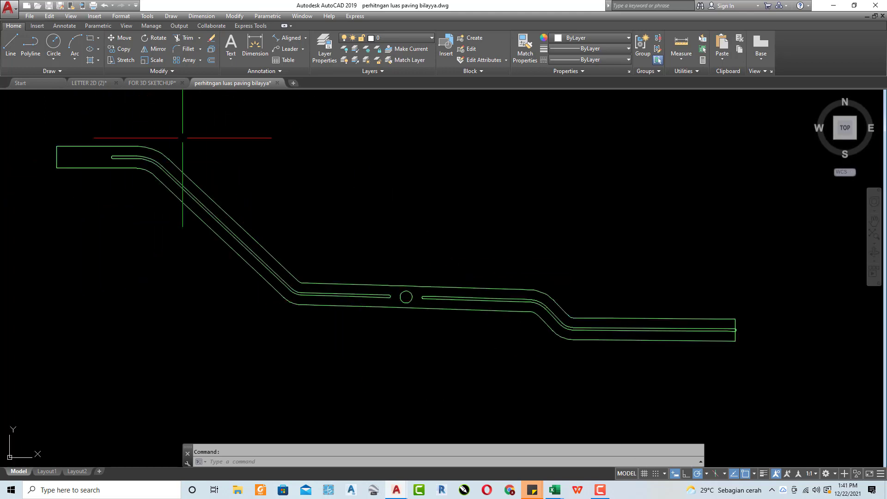
{"action": "middle_click_drag", "start_coordinate": [178, 248], "coordinate": [211, 282]}
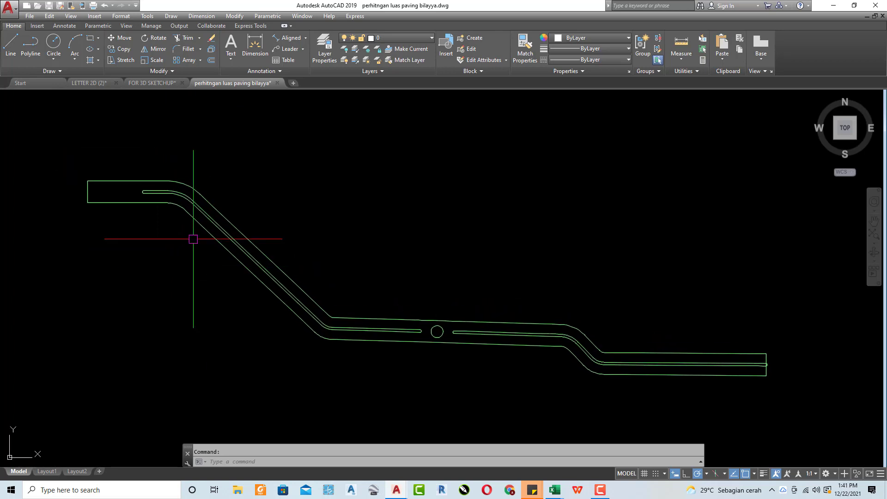
{"action": "left_click", "coordinate": [183, 214]}
{"action": "scroll", "coordinate": [717, 370], "scroll_direction": "up", "scroll_amount": 3}
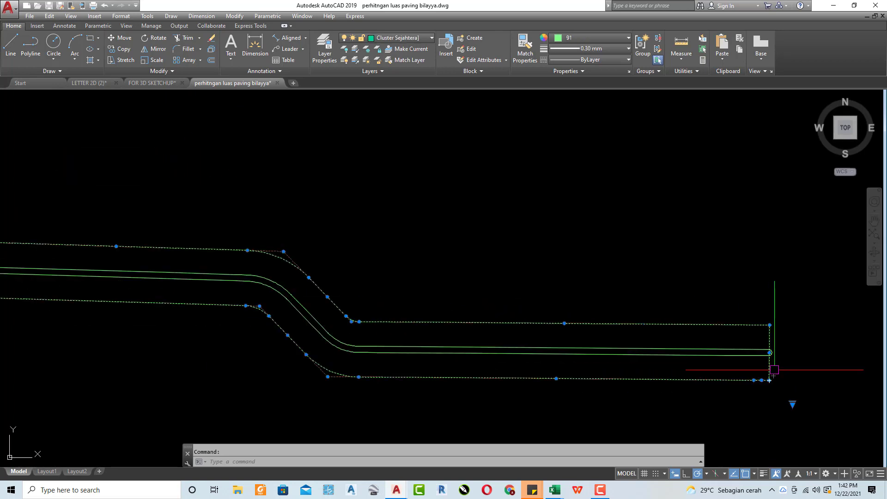
{"action": "scroll", "coordinate": [647, 361], "scroll_direction": "down", "scroll_amount": 3}
{"action": "scroll", "coordinate": [362, 312], "scroll_direction": "down", "scroll_amount": 2}
{"action": "scroll", "coordinate": [270, 274], "scroll_direction": "up", "scroll_amount": 4}
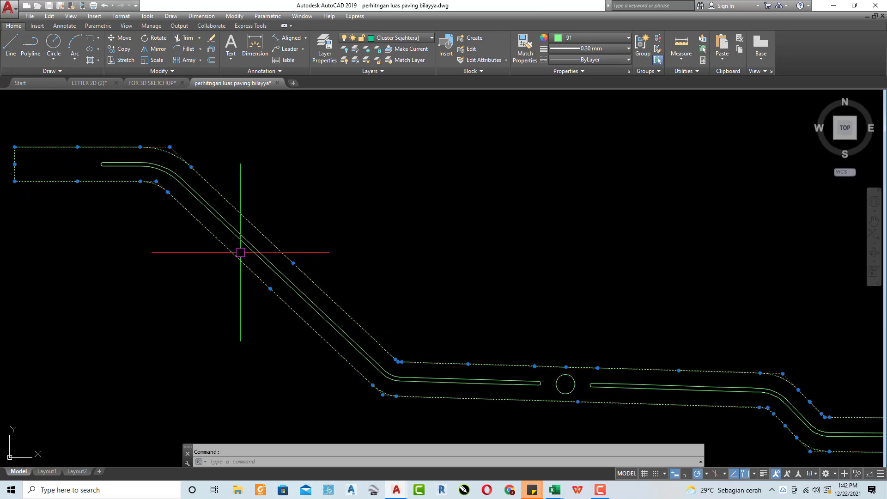
{"action": "key", "text": "Escape"}
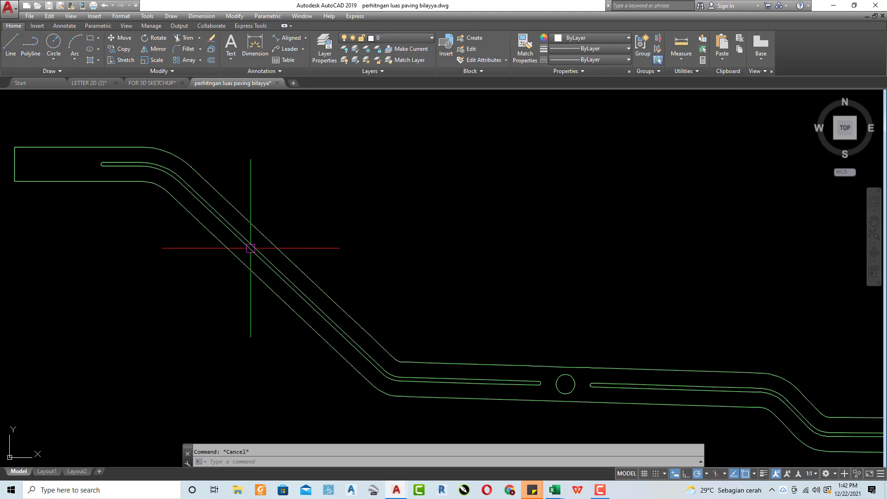
{"action": "scroll", "coordinate": [235, 233], "scroll_direction": "down", "scroll_amount": 2}
{"action": "scroll", "coordinate": [148, 198], "scroll_direction": "up", "scroll_amount": 5}
{"action": "middle_click_drag", "start_coordinate": [149, 199], "coordinate": [324, 234]}
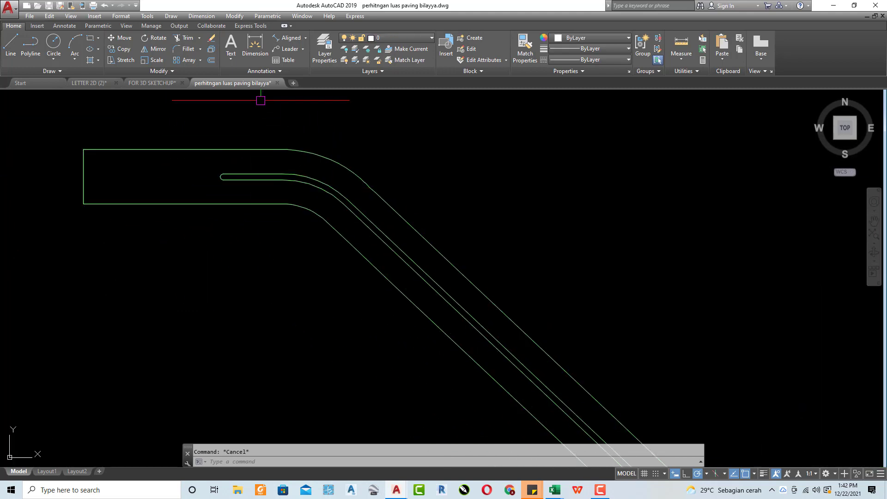
{"action": "left_click", "coordinate": [287, 38]}
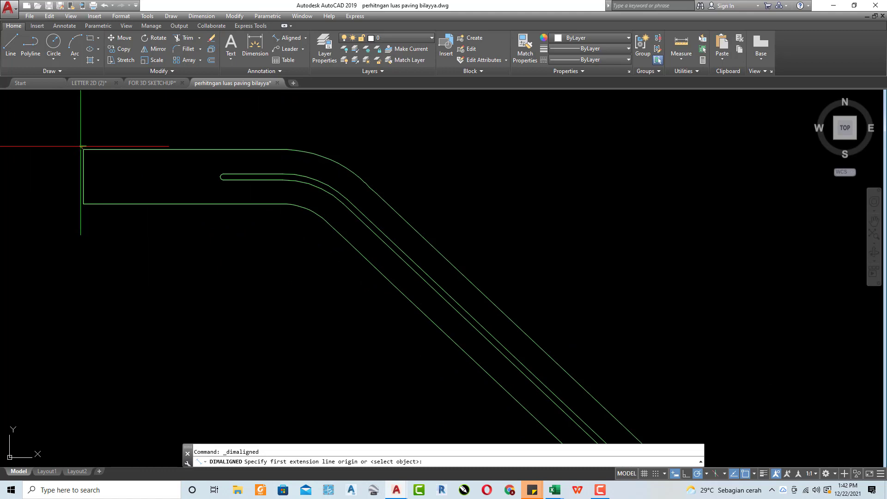
{"action": "left_click", "coordinate": [83, 204]}
{"action": "left_click", "coordinate": [84, 149]}
{"action": "left_click", "coordinate": [82, 193]}
{"action": "scroll", "coordinate": [82, 192], "scroll_direction": "up", "scroll_amount": 3}
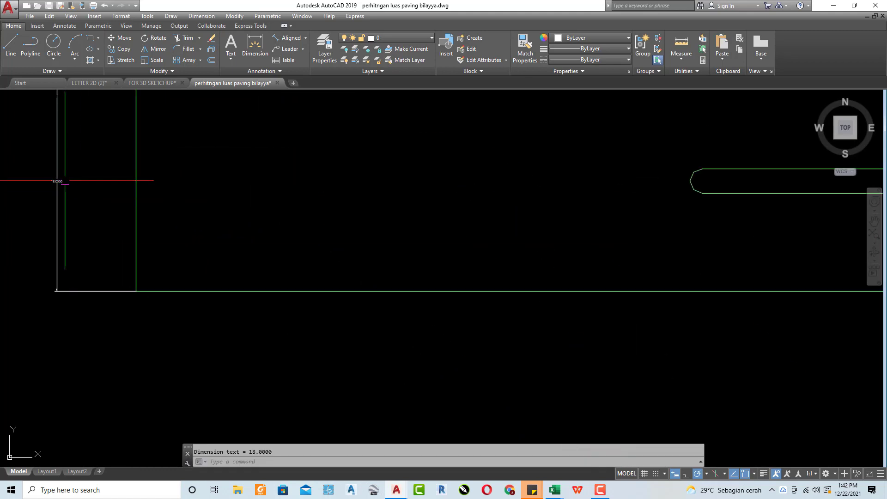
{"action": "scroll", "coordinate": [59, 189], "scroll_direction": "up", "scroll_amount": 2}
{"action": "scroll", "coordinate": [70, 190], "scroll_direction": "down", "scroll_amount": 2}
{"action": "scroll", "coordinate": [143, 212], "scroll_direction": "down", "scroll_amount": 2}
{"action": "left_click_drag", "start_coordinate": [138, 203], "coordinate": [96, 182]}
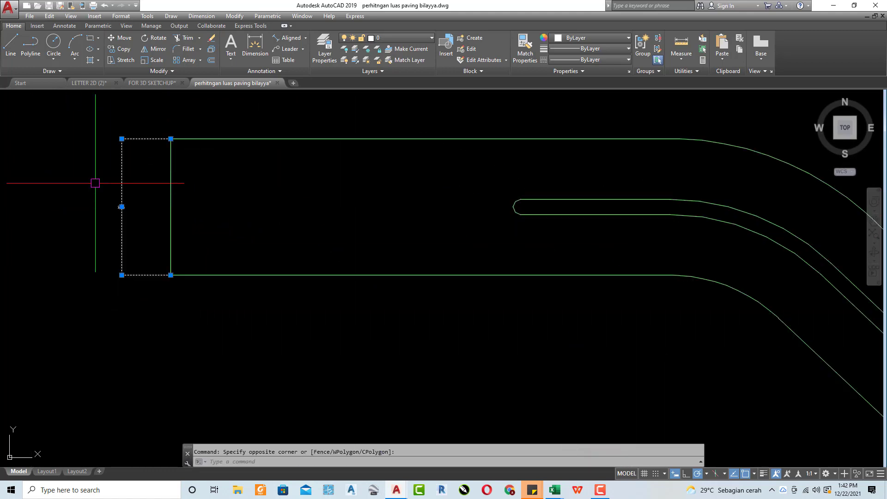
{"action": "scroll", "coordinate": [120, 196], "scroll_direction": "up", "scroll_amount": 4}
{"action": "scroll", "coordinate": [115, 202], "scroll_direction": "down", "scroll_amount": 4}
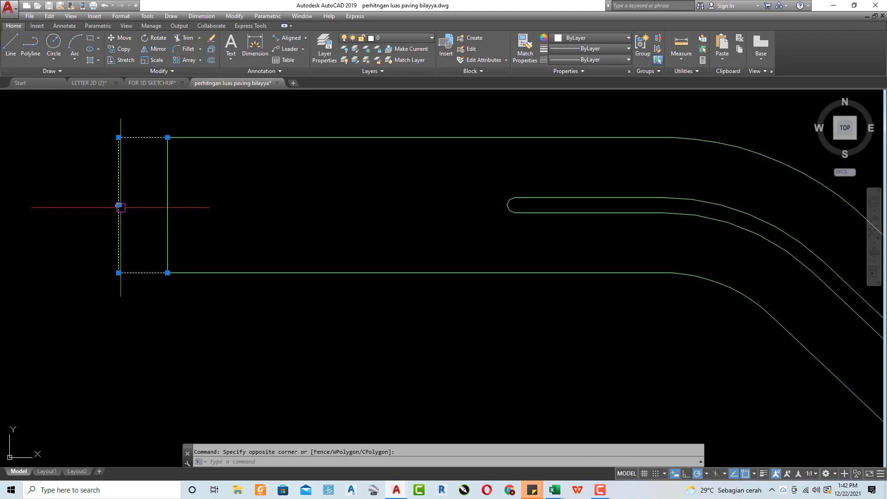
{"action": "scroll", "coordinate": [119, 204], "scroll_direction": "down", "scroll_amount": 2}
{"action": "key", "text": "Delete"}
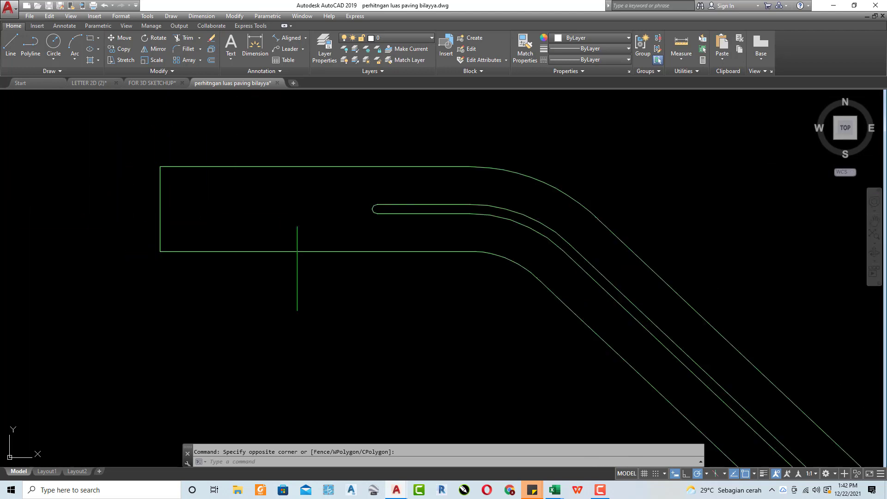
{"action": "left_click", "coordinate": [288, 38]}
{"action": "scroll", "coordinate": [443, 194], "scroll_direction": "up", "scroll_amount": 4}
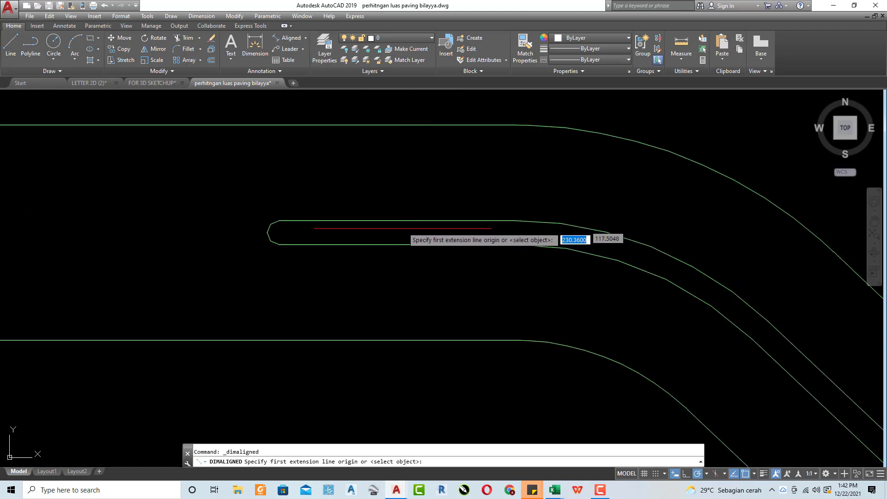
{"action": "left_click", "coordinate": [397, 223]}
{"action": "left_click", "coordinate": [397, 245]}
{"action": "left_click", "coordinate": [381, 232]}
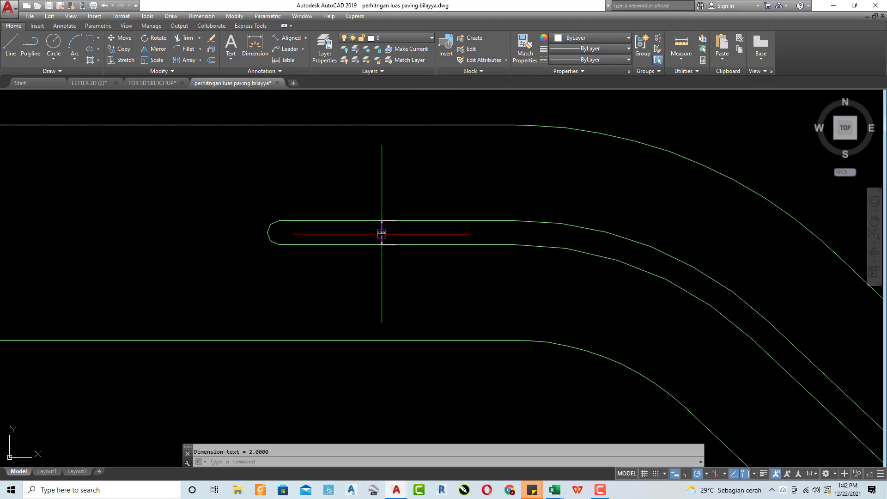
{"action": "scroll", "coordinate": [390, 240], "scroll_direction": "up", "scroll_amount": 4}
{"action": "left_click", "coordinate": [373, 222]}
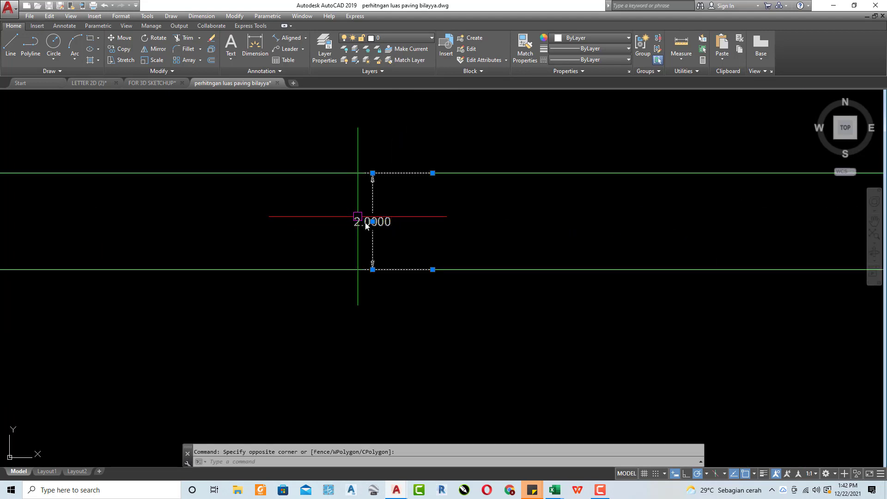
{"action": "key", "text": "Delete"}
{"action": "scroll", "coordinate": [366, 225], "scroll_direction": "down", "scroll_amount": 3}
{"action": "scroll", "coordinate": [412, 231], "scroll_direction": "down", "scroll_amount": 2}
{"action": "scroll", "coordinate": [411, 231], "scroll_direction": "down", "scroll_amount": 2}
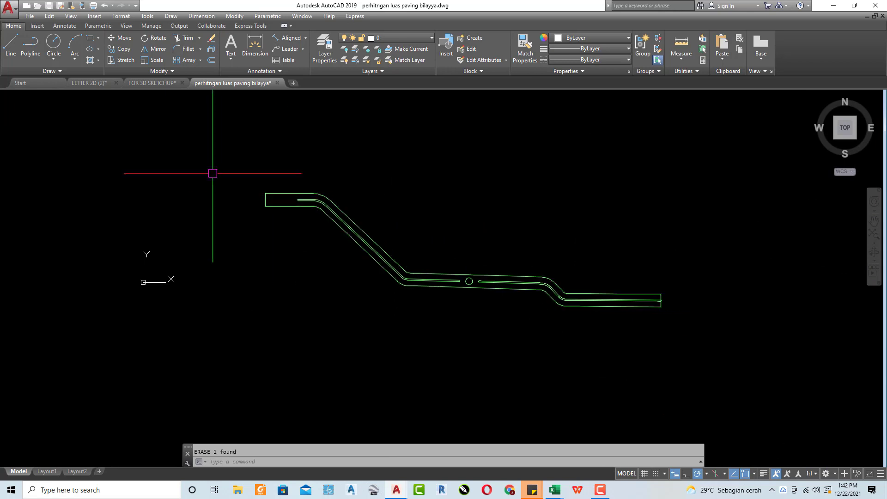
{"action": "scroll", "coordinate": [223, 168], "scroll_direction": "up", "scroll_amount": 4}
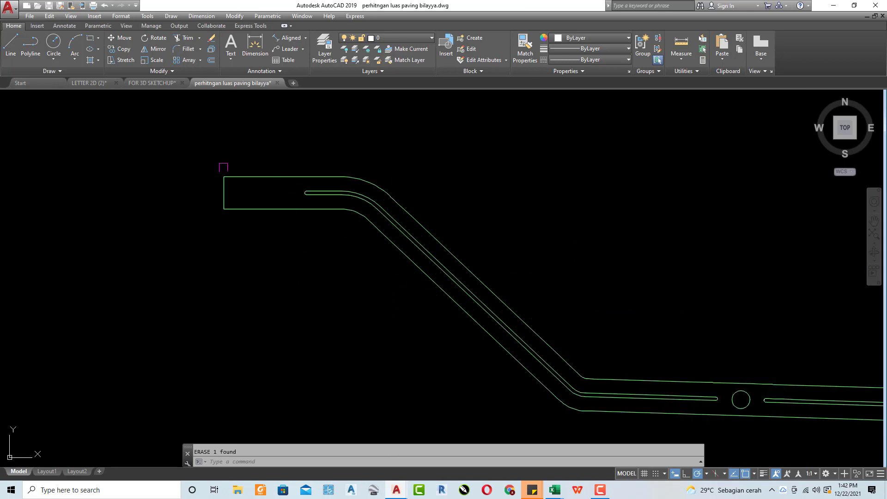
{"action": "left_click", "coordinate": [166, 149]}
{"action": "scroll", "coordinate": [339, 244], "scroll_direction": "down", "scroll_amount": 6}
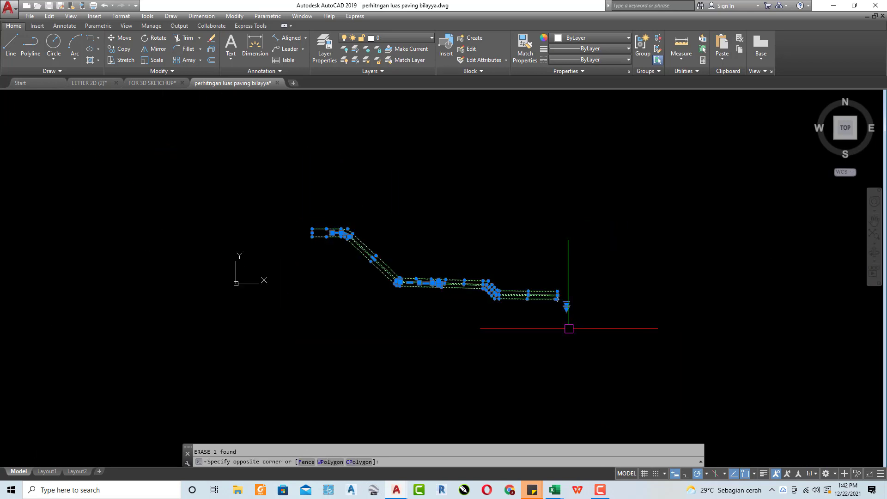
{"action": "left_click", "coordinate": [569, 328]}
{"action": "scroll", "coordinate": [307, 251], "scroll_direction": "up", "scroll_amount": 5}
{"action": "scroll", "coordinate": [294, 215], "scroll_direction": "down", "scroll_amount": 2}
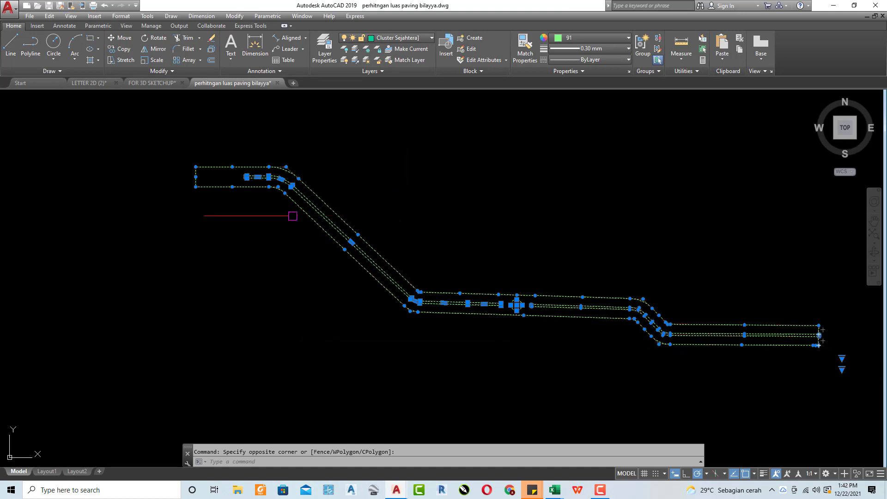
{"action": "key", "text": "Escape"}
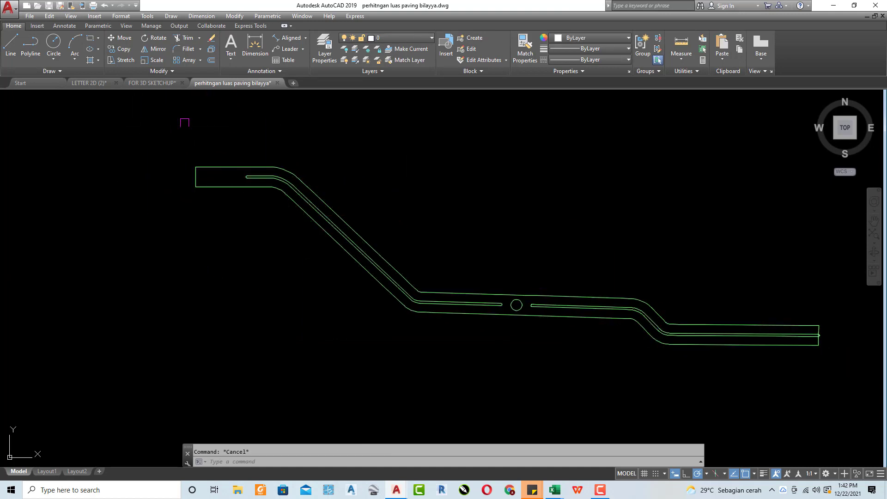
Step: Save the drawing as perhitngan luas paving bilayya 123.dwg, then minimize to the desktop
{"action": "left_click", "coordinate": [8, 8]}
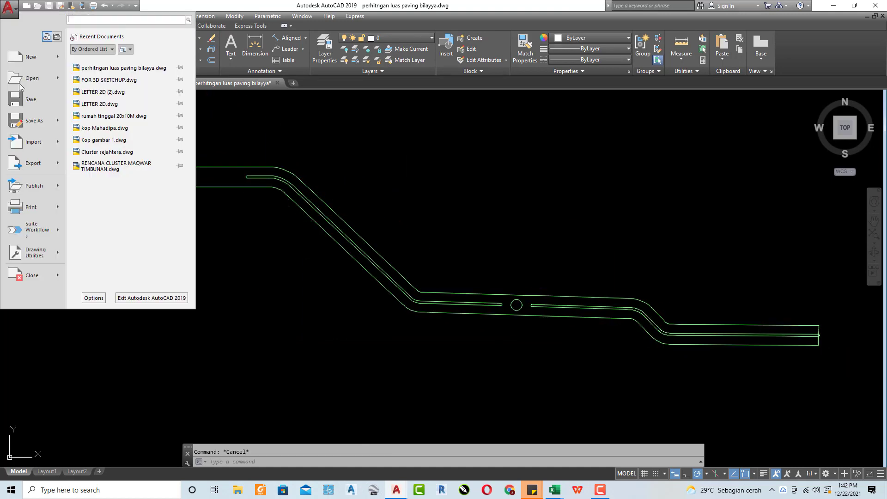
{"action": "left_click", "coordinate": [28, 121]}
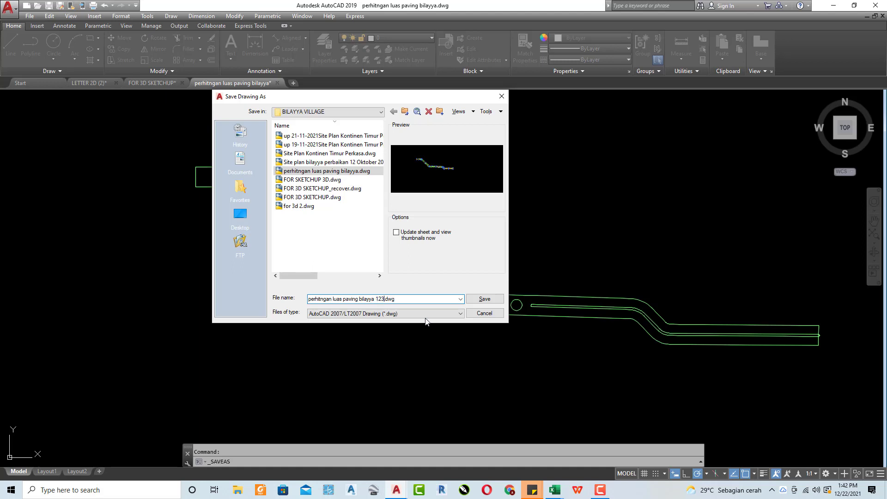
{"action": "key", "text": "Tab"}
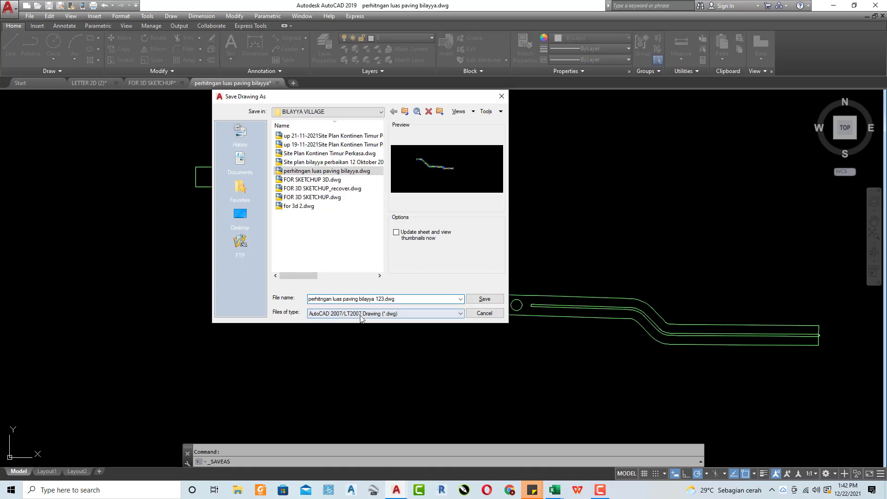
{"action": "left_click", "coordinate": [368, 318]}
{"action": "left_click", "coordinate": [382, 324]}
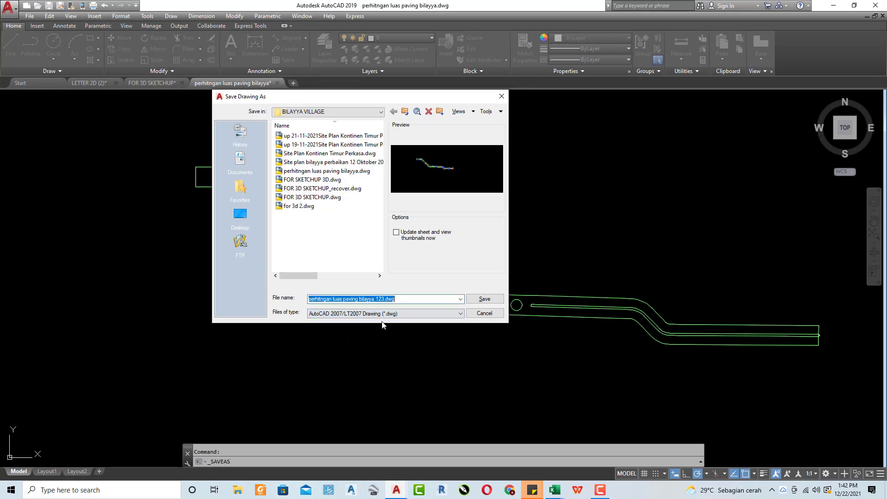
{"action": "left_click", "coordinate": [484, 299]}
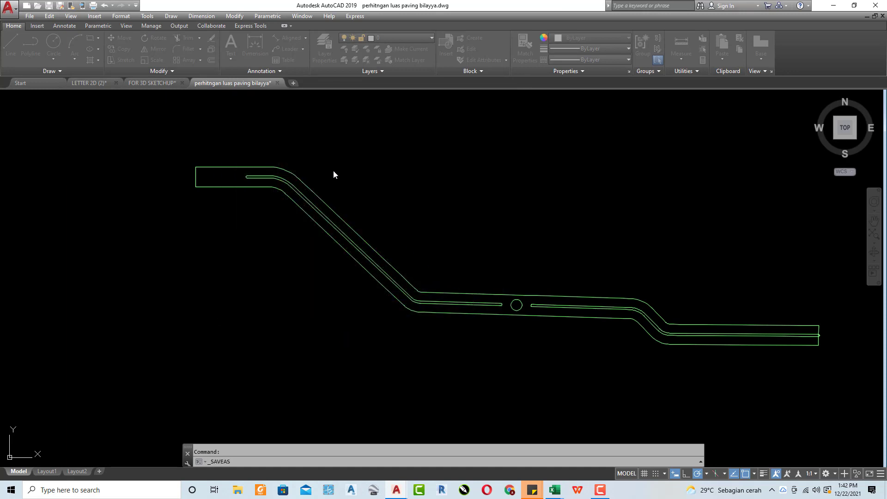
{"action": "key", "text": "super+d"}
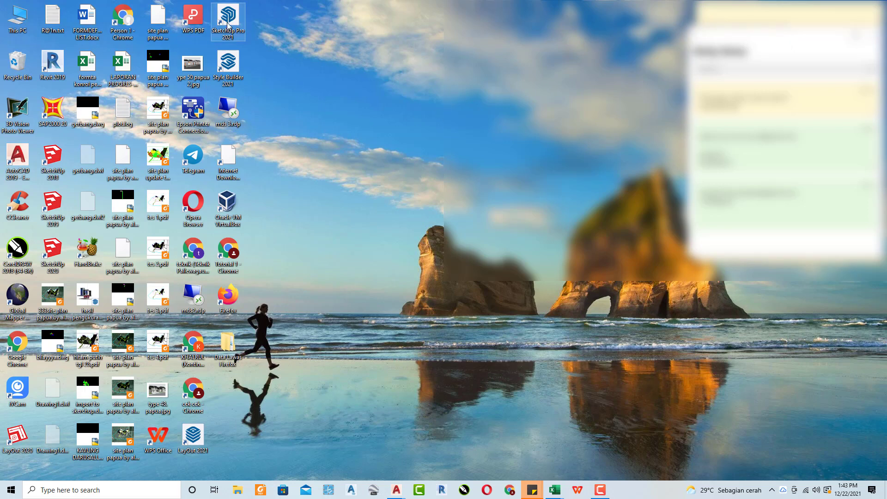
Step: Launch SketchUp Pro 2021 from its desktop shortcut with the Simple Meters template
{"action": "right_click", "coordinate": [240, 28]}
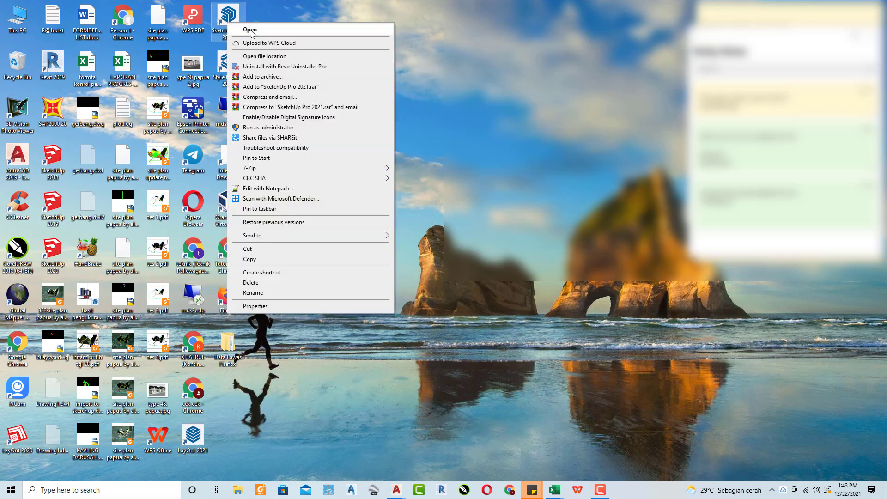
{"action": "left_click", "coordinate": [252, 32]}
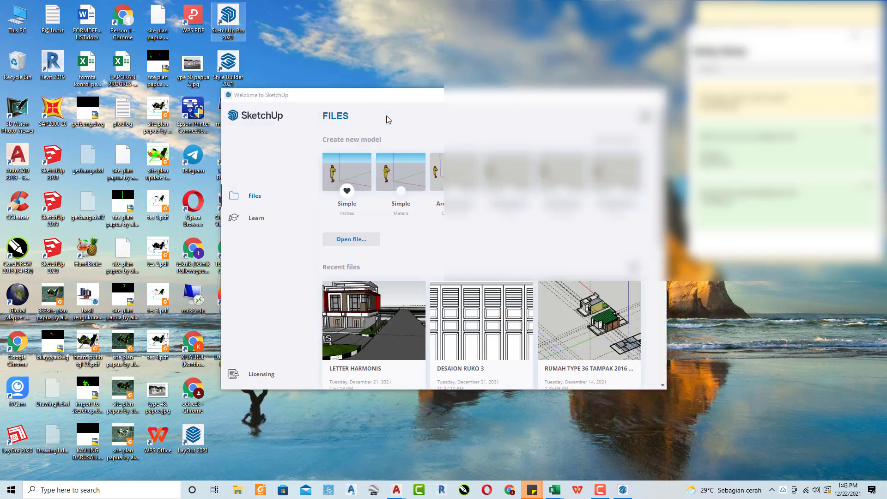
{"action": "left_click", "coordinate": [409, 180]}
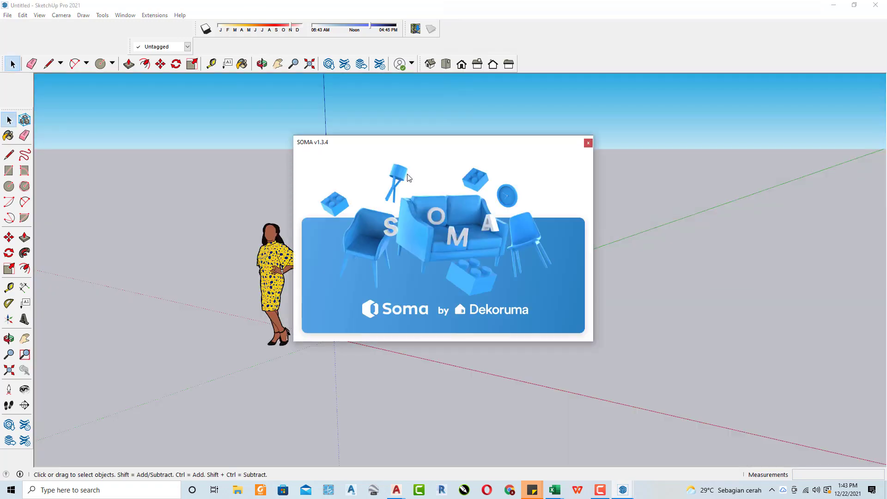
Step: Close the SOMA splash and window and ignore the extension update notice
{"action": "left_click", "coordinate": [589, 144]}
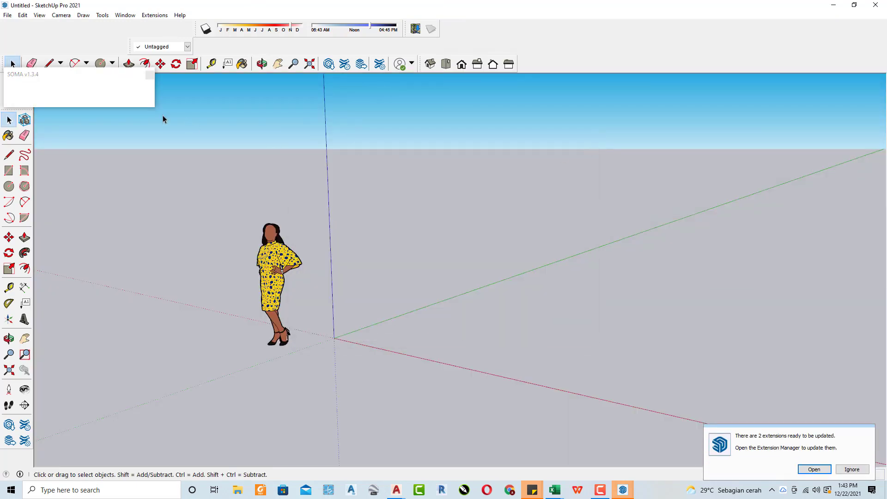
{"action": "left_click", "coordinate": [150, 77]}
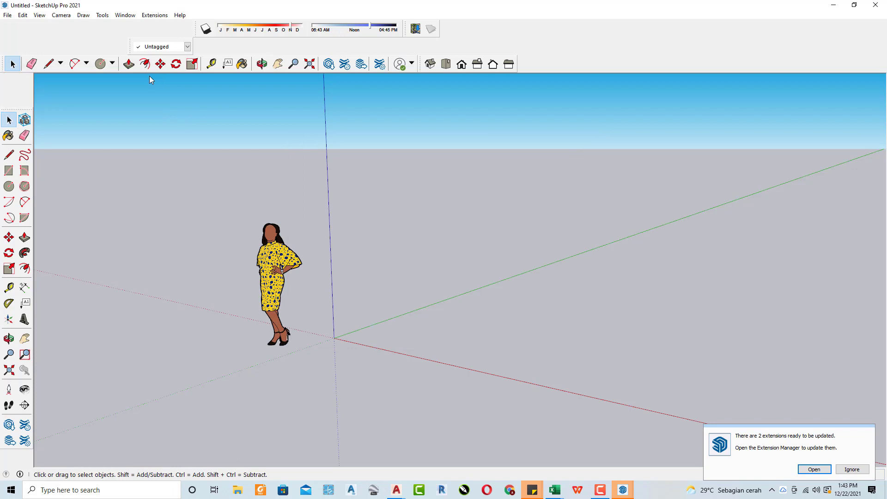
{"action": "left_click", "coordinate": [857, 468]}
{"action": "scroll", "coordinate": [231, 224], "scroll_direction": "down", "scroll_amount": 3}
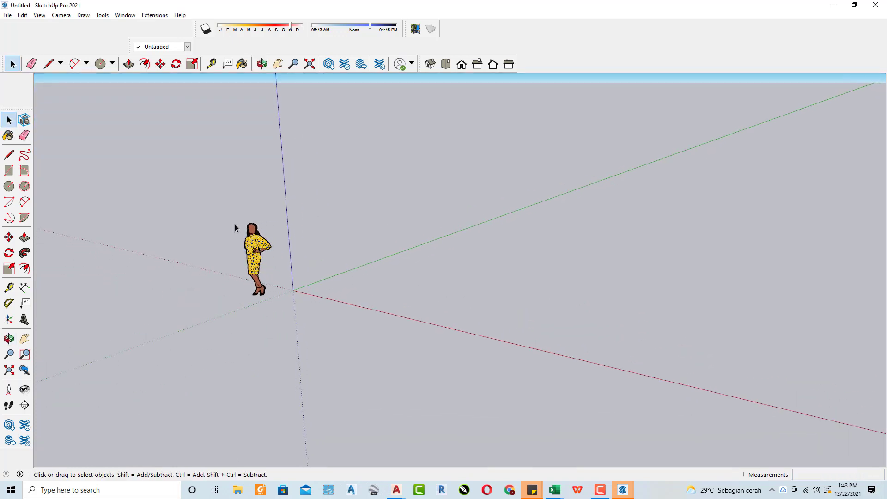
{"action": "left_click", "coordinate": [7, 16]}
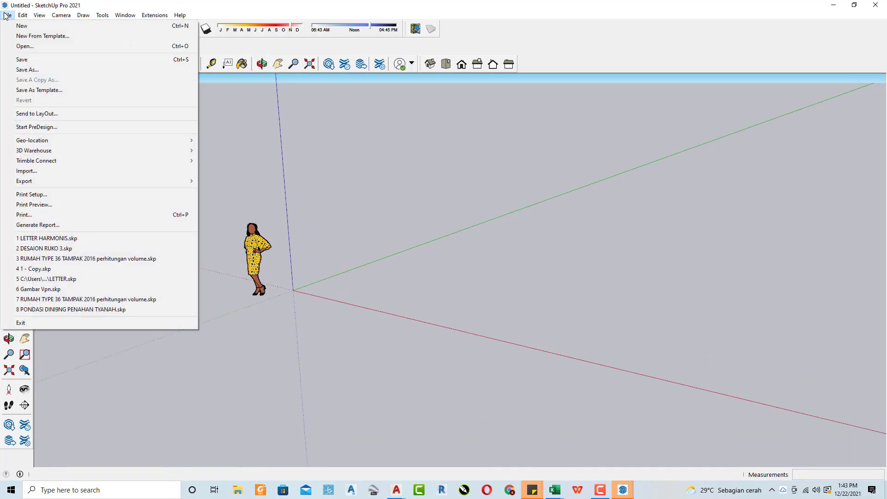
{"action": "left_click", "coordinate": [35, 171]}
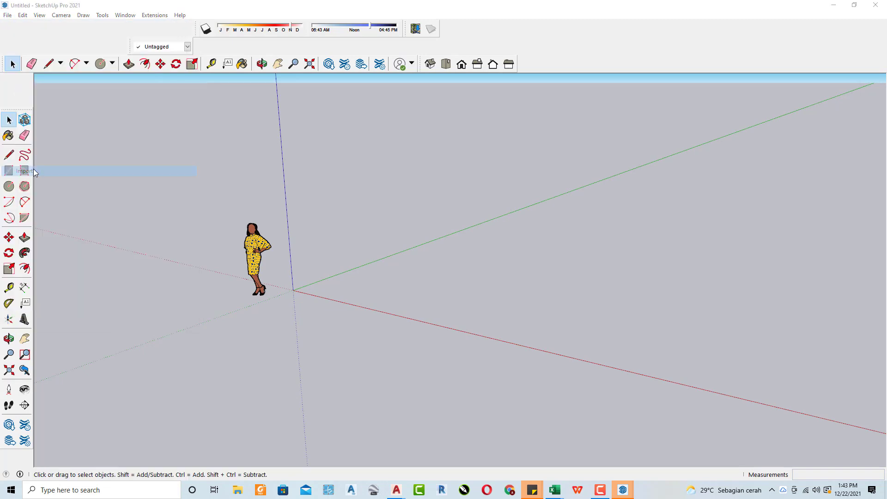
Step: Import perhitngan luas paving bilayya 123.dwg as an AutoCAD file with units set to Meters
{"action": "left_click", "coordinate": [732, 389]}
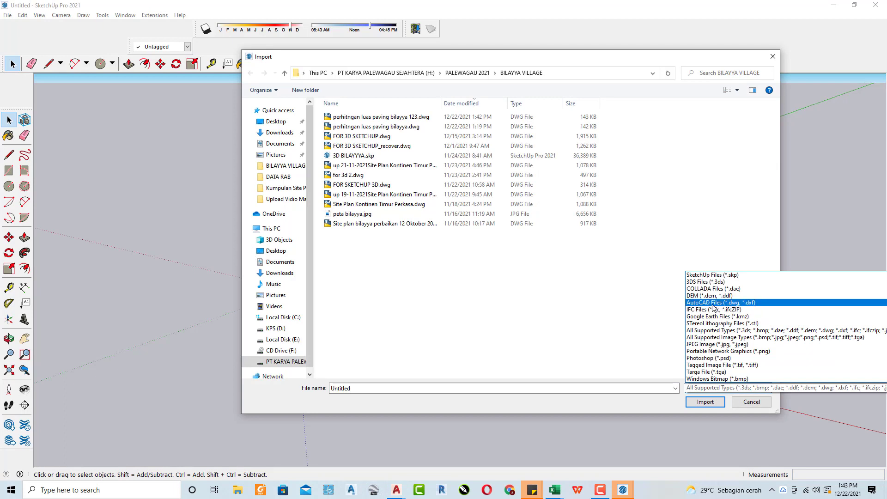
{"action": "left_click", "coordinate": [714, 303]}
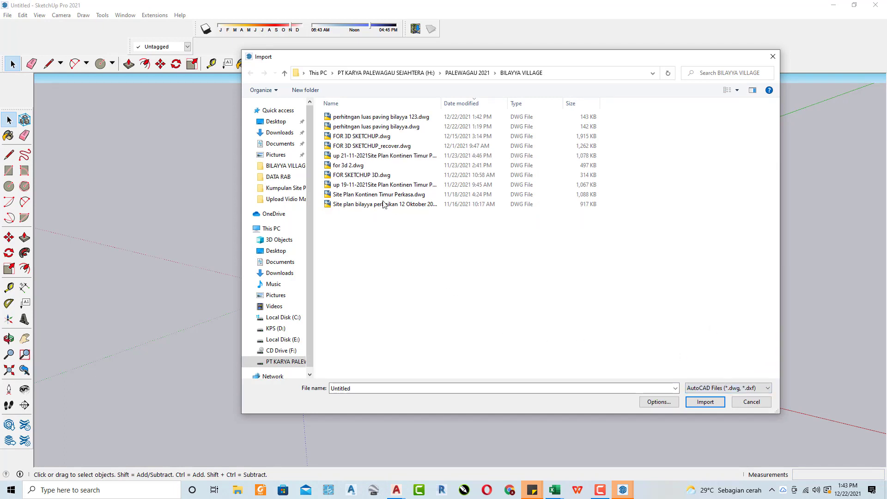
{"action": "left_click", "coordinate": [415, 118]}
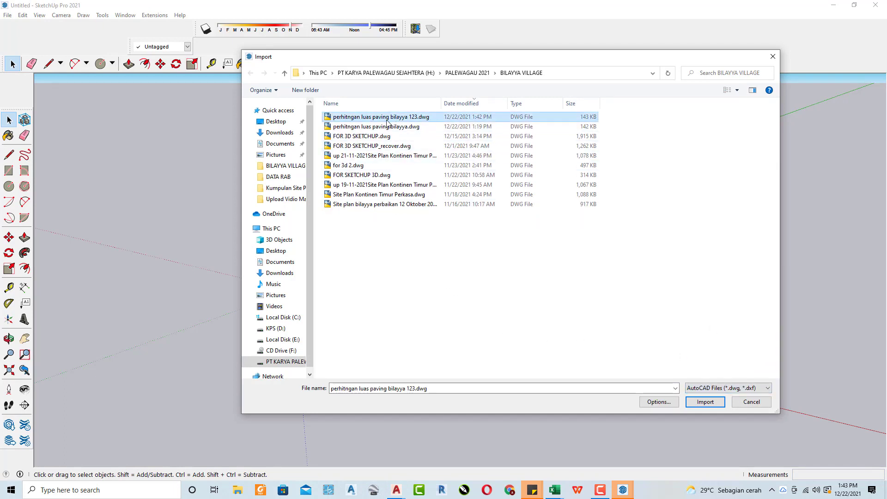
{"action": "left_click", "coordinate": [659, 402]}
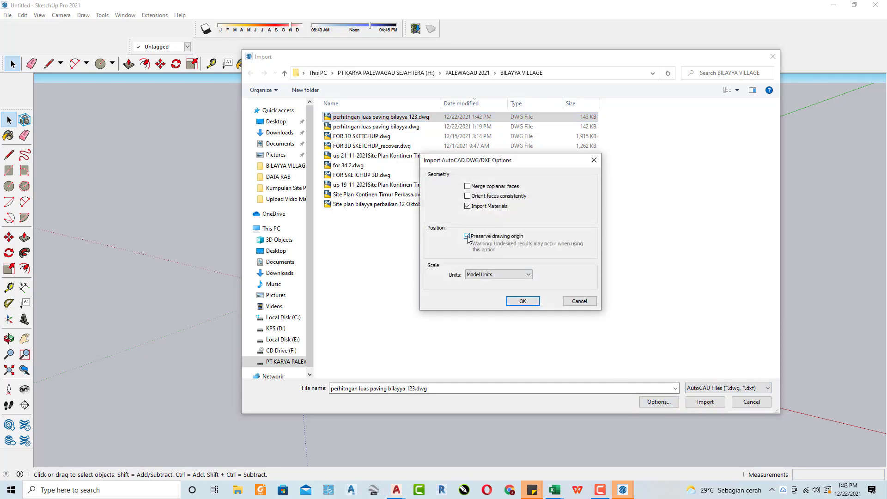
{"action": "left_click", "coordinate": [529, 275]}
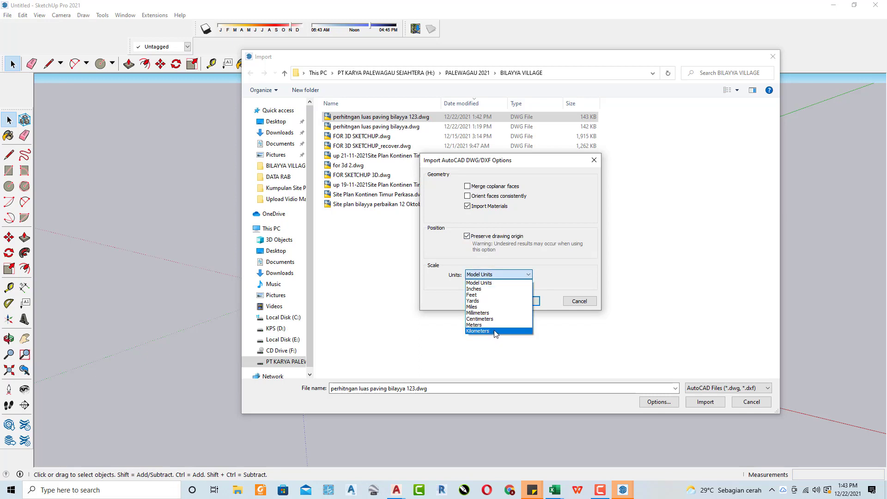
{"action": "left_click", "coordinate": [473, 324]}
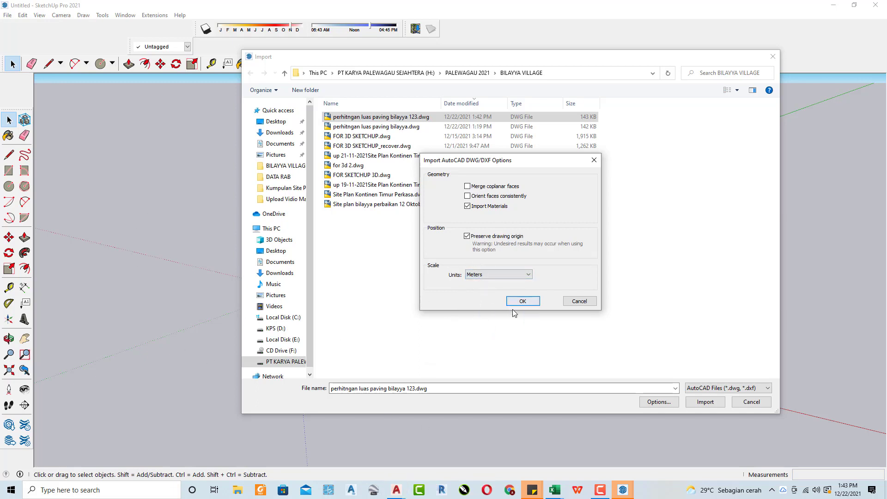
{"action": "left_click", "coordinate": [529, 304]}
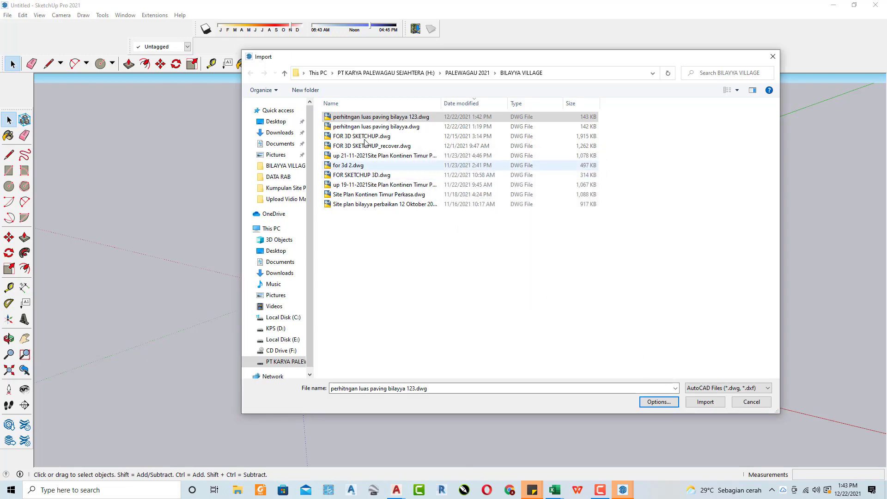
{"action": "left_click", "coordinate": [716, 406]}
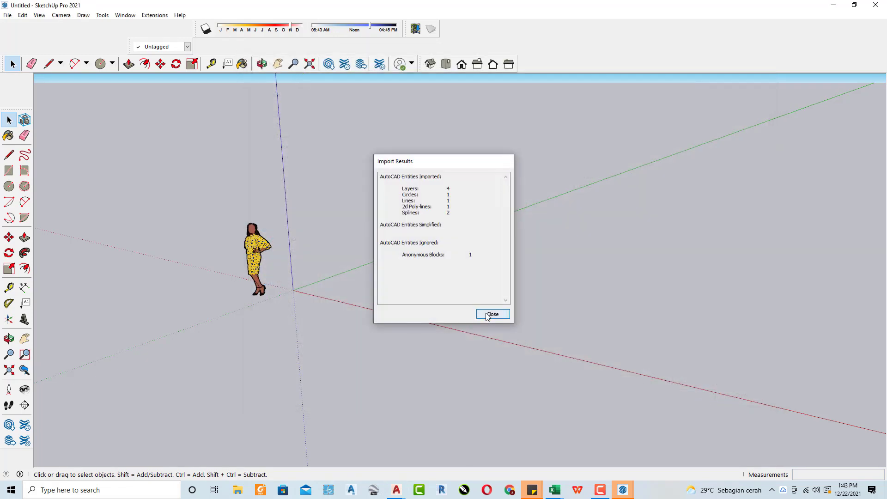
Step: Dismiss the import results and orbit around to inspect the imported road outline
{"action": "left_click", "coordinate": [484, 313]}
{"action": "scroll", "coordinate": [372, 254], "scroll_direction": "down", "scroll_amount": 2}
{"action": "middle_click_drag", "start_coordinate": [373, 253], "coordinate": [372, 205]}
{"action": "mouse_move", "coordinate": [373, 206]}
{"action": "left_mouse_down"}
{"action": "mouse_move", "coordinate": [390, 173]}
{"action": "mouse_move", "coordinate": [418, 229]}
{"action": "mouse_move", "coordinate": [456, 199]}
{"action": "left_mouse_up"}
{"action": "mouse_move", "coordinate": [455, 199]}
{"action": "middle_mouse_down"}
{"action": "mouse_move", "coordinate": [497, 176]}
{"action": "mouse_move", "coordinate": [531, 119]}
{"action": "middle_mouse_up"}
{"action": "scroll", "coordinate": [337, 196], "scroll_direction": "up", "scroll_amount": 2}
{"action": "scroll", "coordinate": [337, 196], "scroll_direction": "up", "scroll_amount": 1}
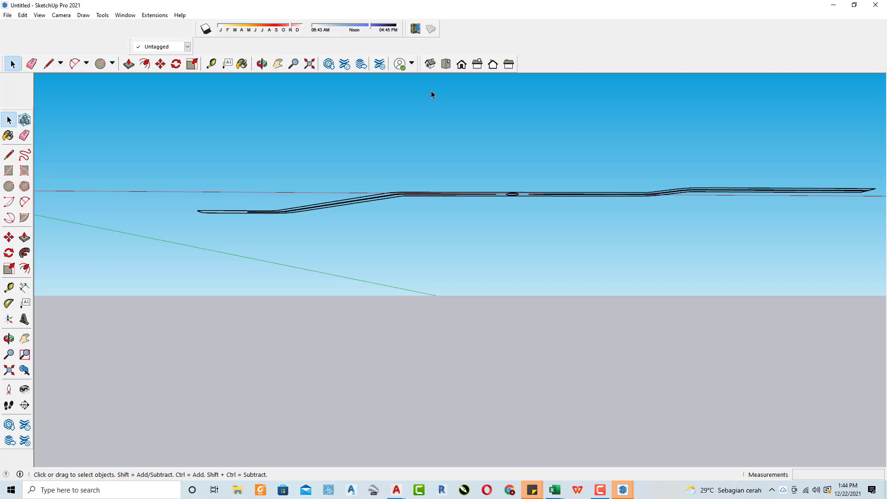
{"action": "left_click", "coordinate": [462, 64]}
{"action": "scroll", "coordinate": [432, 253], "scroll_direction": "down", "scroll_amount": 2}
{"action": "mouse_move", "coordinate": [436, 252]}
{"action": "middle_mouse_down"}
{"action": "mouse_move", "coordinate": [416, 376]}
{"action": "mouse_move", "coordinate": [350, 252]}
{"action": "mouse_move", "coordinate": [395, 290]}
{"action": "middle_mouse_up"}
{"action": "scroll", "coordinate": [350, 252], "scroll_direction": "up", "scroll_amount": 1}
Step: Copy the imported road outline with Move+Ctrl, placing the copy up and to the left
{"action": "left_click", "coordinate": [348, 234]}
{"action": "scroll", "coordinate": [348, 234], "scroll_direction": "down", "scroll_amount": 2}
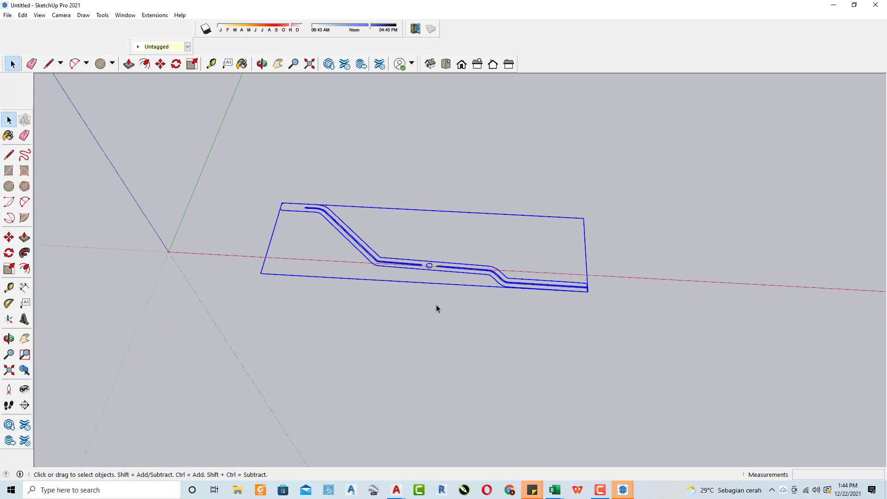
{"action": "key", "text": "m"}
{"action": "left_click", "coordinate": [459, 321]}
{"action": "key", "text": "ctrl"}
{"action": "scroll", "coordinate": [446, 287], "scroll_direction": "down", "scroll_amount": 2}
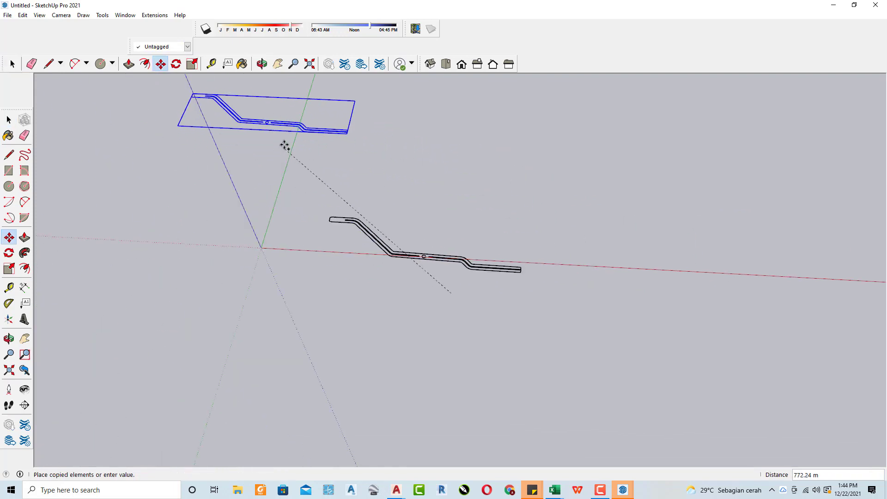
{"action": "left_click", "coordinate": [285, 146]}
{"action": "key", "text": "space"}
{"action": "scroll", "coordinate": [331, 204], "scroll_direction": "up", "scroll_amount": 3}
{"action": "scroll", "coordinate": [359, 241], "scroll_direction": "up", "scroll_amount": 3}
{"action": "middle_click_drag", "start_coordinate": [363, 231], "coordinate": [397, 317], "text": "shift"}
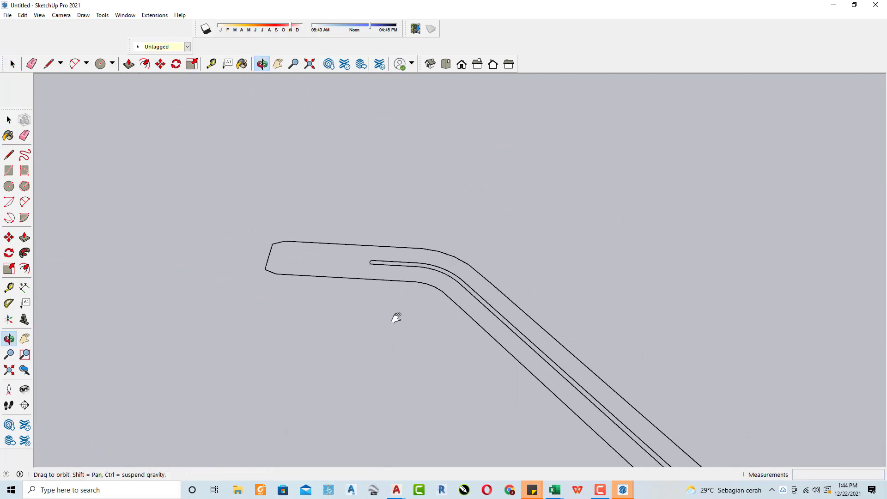
{"action": "scroll", "coordinate": [404, 318], "scroll_direction": "up", "scroll_amount": 1}
{"action": "scroll", "coordinate": [404, 318], "scroll_direction": "up", "scroll_amount": 1}
Step: Add Tape Measure guides 2.00 m and 8.00 m from the road edge, viewed from Top
{"action": "key", "text": "t"}
{"action": "scroll", "coordinate": [389, 307], "scroll_direction": "up", "scroll_amount": 1}
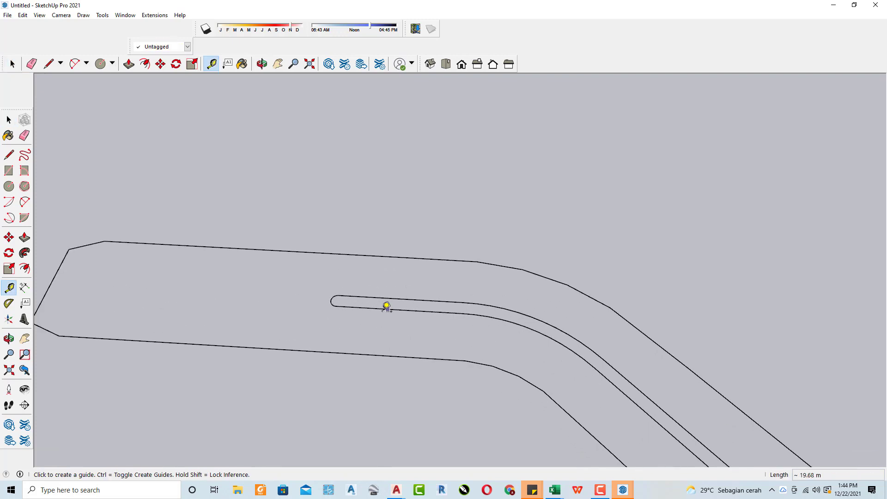
{"action": "left_click", "coordinate": [399, 310]}
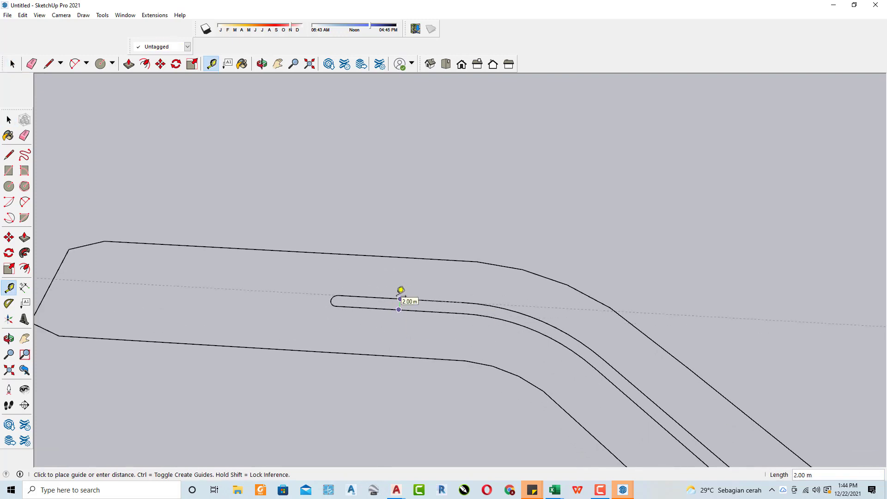
{"action": "left_click", "coordinate": [400, 290]}
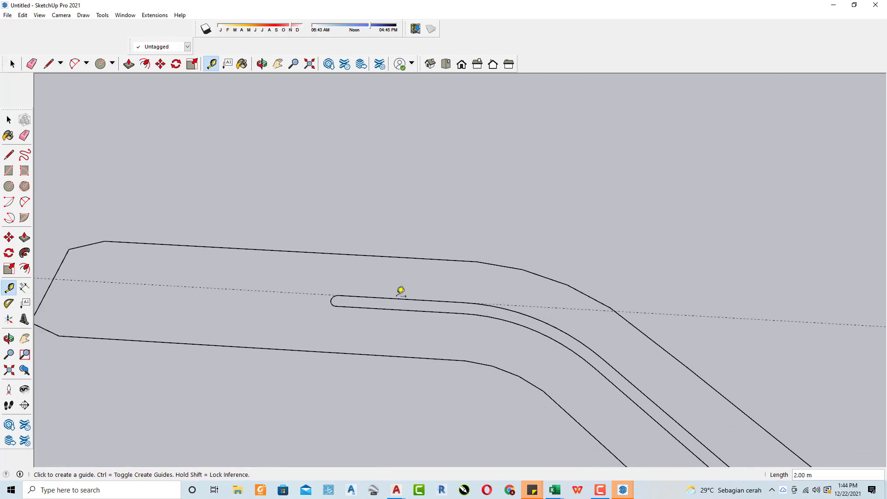
{"action": "left_click", "coordinate": [407, 255]}
{"action": "scroll", "coordinate": [356, 188], "scroll_direction": "down", "scroll_amount": 2}
{"action": "scroll", "coordinate": [348, 168], "scroll_direction": "down", "scroll_amount": 2}
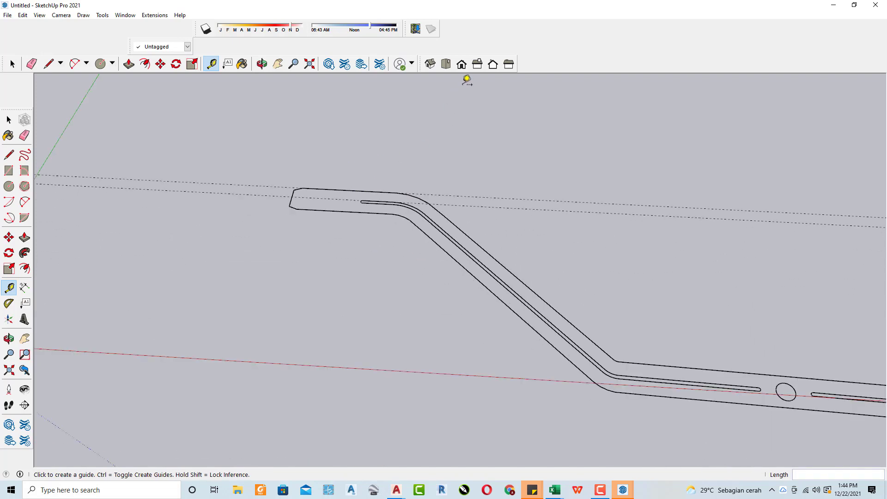
{"action": "left_click", "coordinate": [446, 65]}
{"action": "scroll", "coordinate": [346, 192], "scroll_direction": "down", "scroll_amount": 2}
{"action": "scroll", "coordinate": [438, 227], "scroll_direction": "down", "scroll_amount": 2}
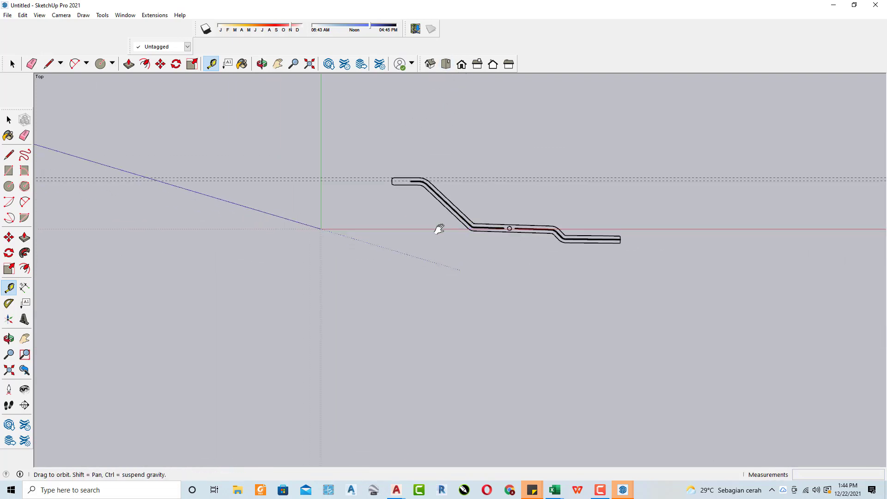
{"action": "scroll", "coordinate": [391, 207], "scroll_direction": "up", "scroll_amount": 1}
Step: Select all the geometry, start a move, then clear the selection
{"action": "key", "text": "space"}
{"action": "key", "text": "ctrl+a"}
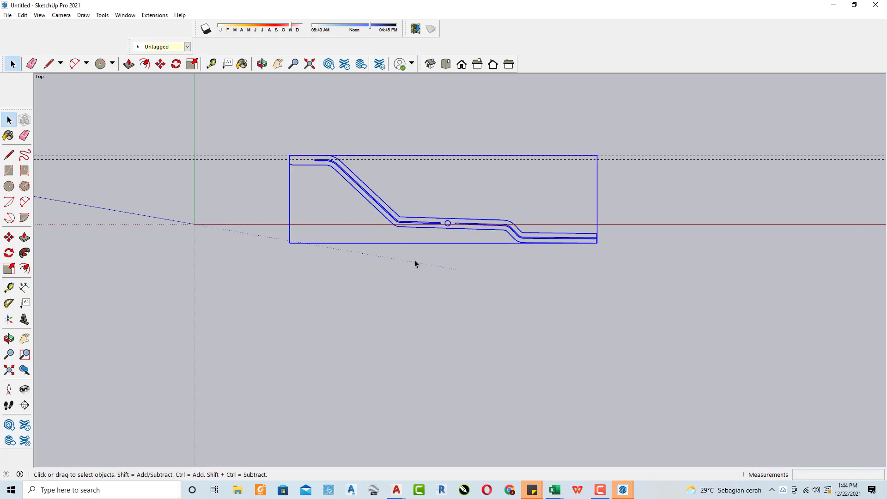
{"action": "key", "text": "m"}
{"action": "scroll", "coordinate": [451, 353], "scroll_direction": "down", "scroll_amount": 3}
{"action": "scroll", "coordinate": [461, 299], "scroll_direction": "up", "scroll_amount": 1}
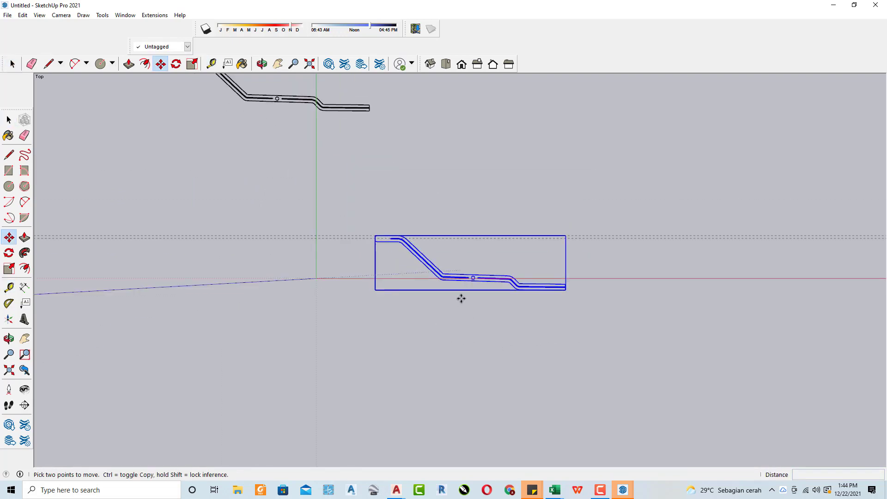
{"action": "scroll", "coordinate": [437, 283], "scroll_direction": "up", "scroll_amount": 2}
{"action": "key", "text": "ctrl+t"}
Step: Draw a rectangle enclosing the road and reverse its face so it shows white
{"action": "left_click", "coordinate": [9, 171]}
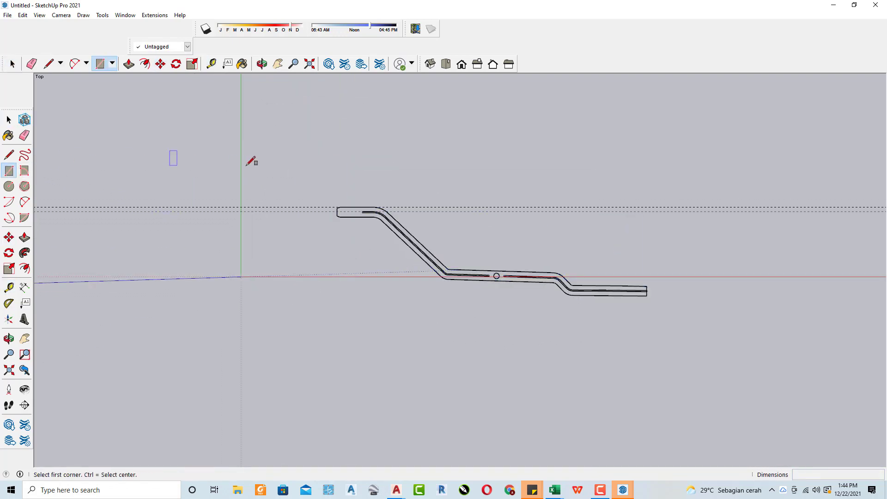
{"action": "left_click", "coordinate": [262, 156]}
{"action": "left_click", "coordinate": [673, 352]}
{"action": "scroll", "coordinate": [490, 302], "scroll_direction": "up", "scroll_amount": 2}
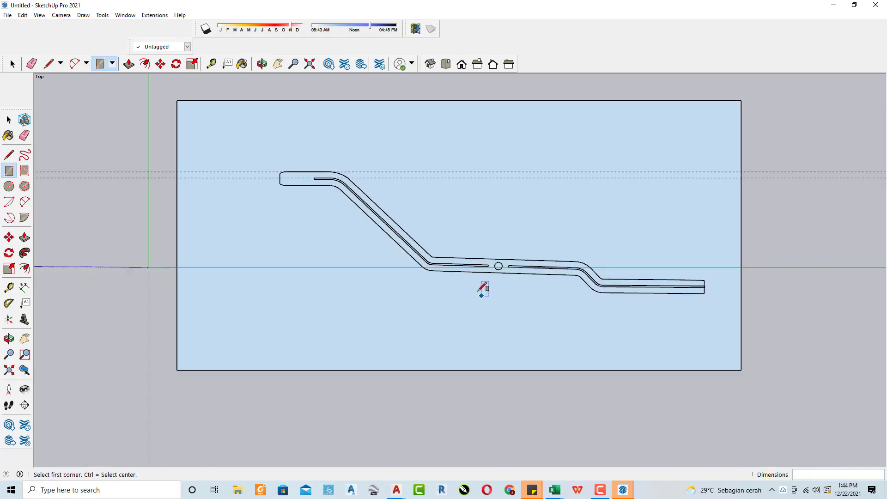
{"action": "key", "text": "space"}
{"action": "left_click", "coordinate": [422, 293]}
{"action": "right_click", "coordinate": [424, 293]}
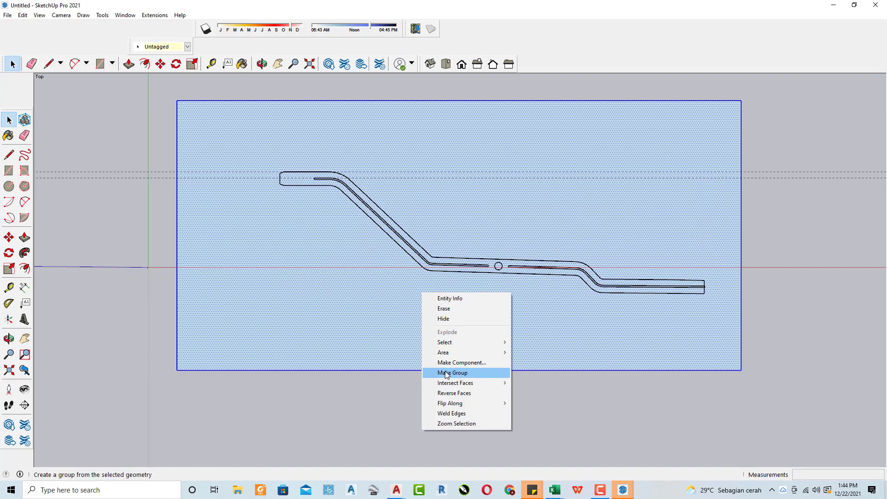
{"action": "left_click", "coordinate": [446, 393]}
{"action": "scroll", "coordinate": [438, 301], "scroll_direction": "up", "scroll_amount": 1}
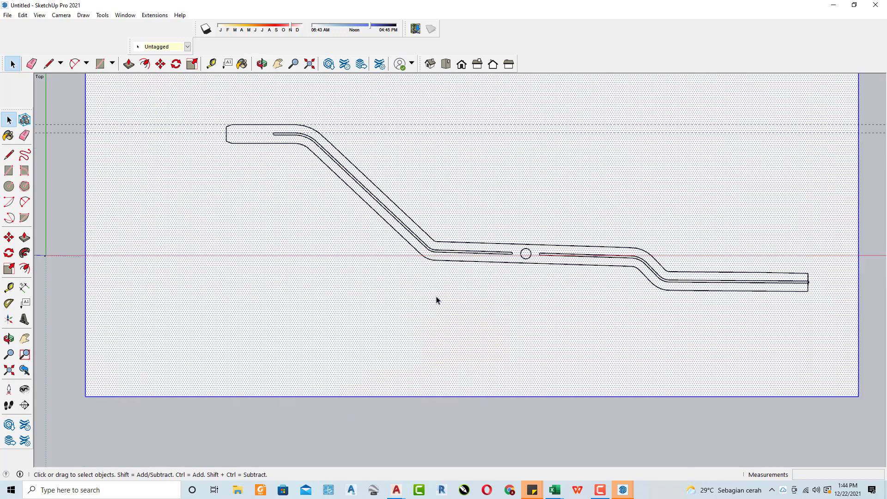
Step: Explode the road outline component into loose geometry
{"action": "left_click", "coordinate": [433, 261]}
{"action": "right_click", "coordinate": [433, 261]}
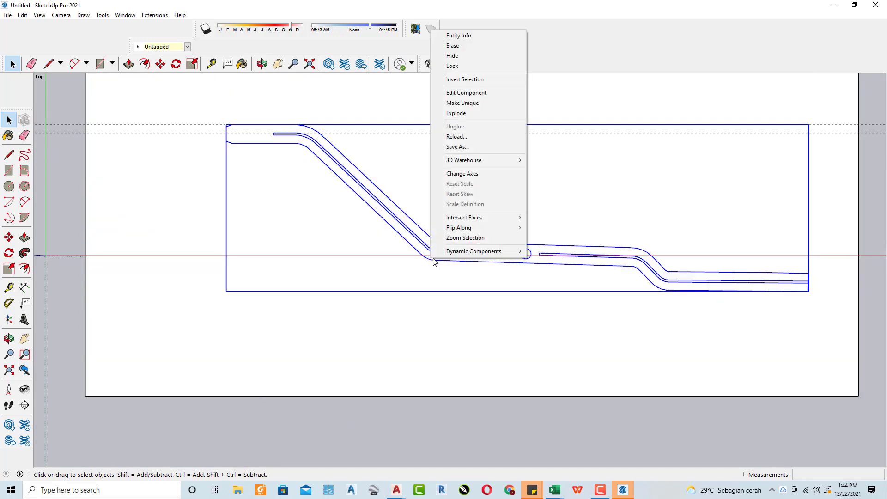
{"action": "left_click", "coordinate": [457, 114]}
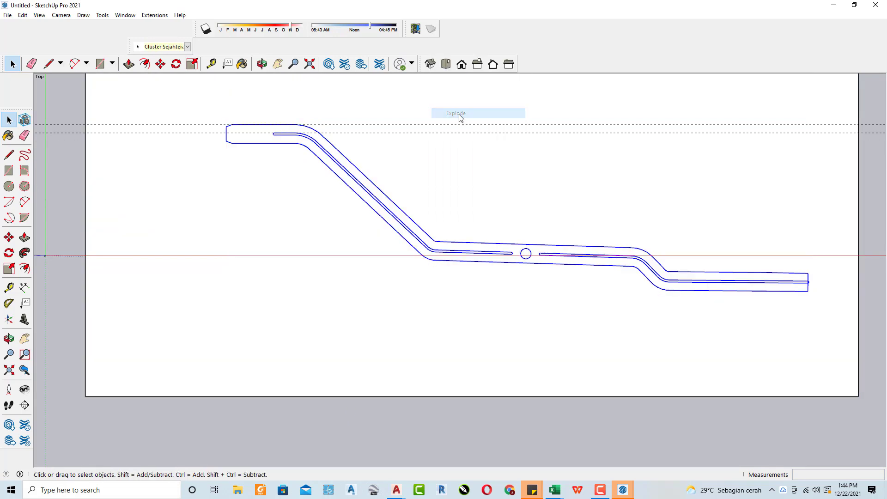
{"action": "scroll", "coordinate": [428, 204], "scroll_direction": "down", "scroll_amount": 1}
{"action": "scroll", "coordinate": [427, 203], "scroll_direction": "down", "scroll_amount": 2}
{"action": "scroll", "coordinate": [368, 190], "scroll_direction": "up", "scroll_amount": 3}
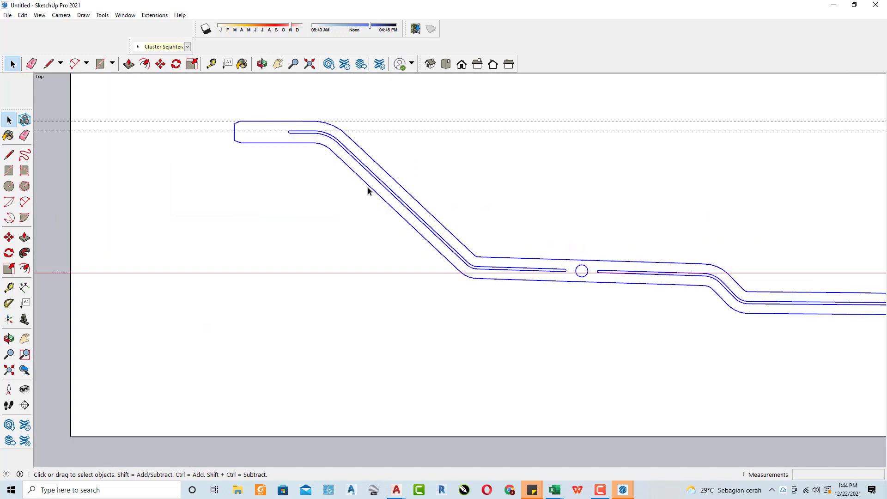
{"action": "scroll", "coordinate": [368, 180], "scroll_direction": "up", "scroll_amount": 2}
Step: Erase the surrounding rectangle's edges and face with the Eraser
{"action": "left_click", "coordinate": [368, 180]}
{"action": "scroll", "coordinate": [280, 185], "scroll_direction": "down", "scroll_amount": 2}
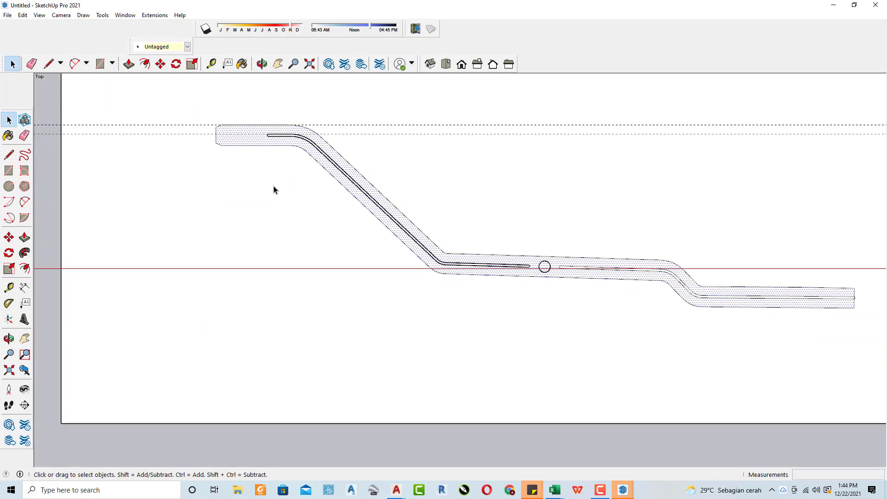
{"action": "scroll", "coordinate": [275, 194], "scroll_direction": "down", "scroll_amount": 1}
{"action": "scroll", "coordinate": [346, 326], "scroll_direction": "down", "scroll_amount": 1}
{"action": "scroll", "coordinate": [390, 359], "scroll_direction": "down", "scroll_amount": 1}
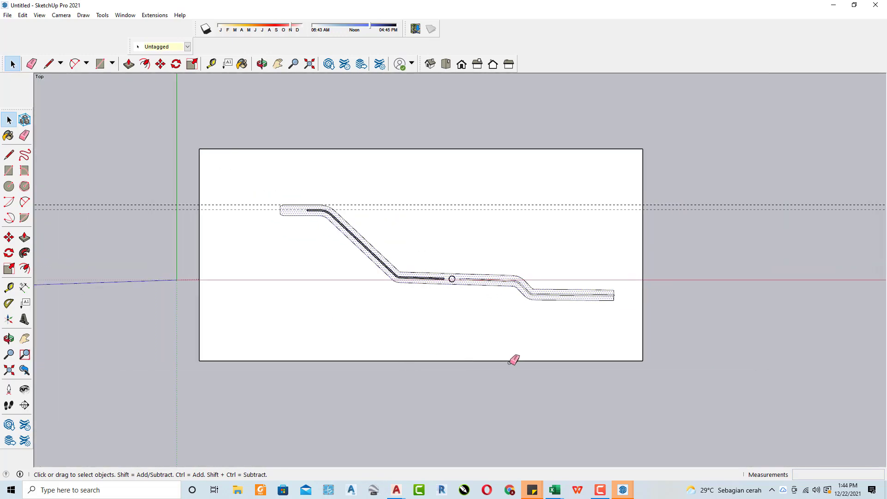
{"action": "key", "text": "e"}
{"action": "mouse_move", "coordinate": [514, 360]}
{"action": "left_mouse_down"}
{"action": "mouse_move", "coordinate": [644, 343]}
{"action": "mouse_move", "coordinate": [629, 244]}
{"action": "mouse_move", "coordinate": [270, 132]}
{"action": "mouse_move", "coordinate": [209, 237]}
{"action": "left_mouse_up"}
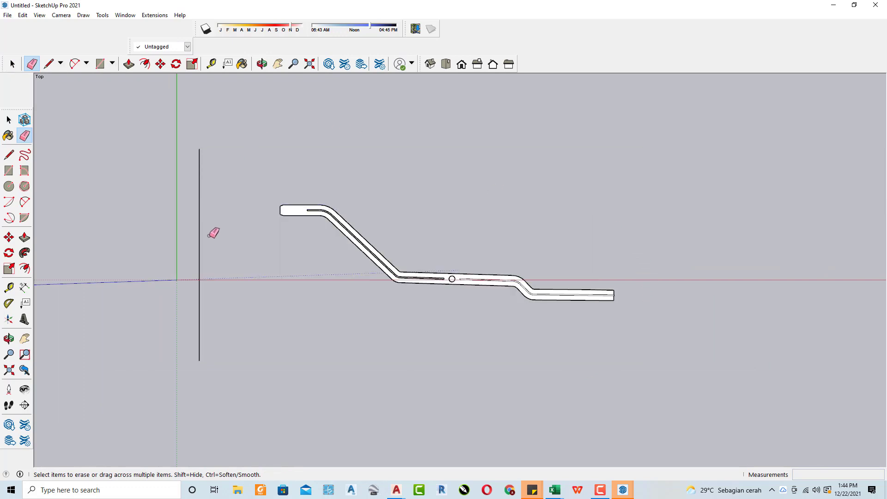
{"action": "scroll", "coordinate": [275, 190], "scroll_direction": "up", "scroll_amount": 2}
{"action": "key", "text": "space"}
{"action": "scroll", "coordinate": [271, 206], "scroll_direction": "up", "scroll_amount": 2}
Step: Select the road and median slot faces, then frame the bend on the diagonal stretch
{"action": "left_click", "coordinate": [273, 206]}
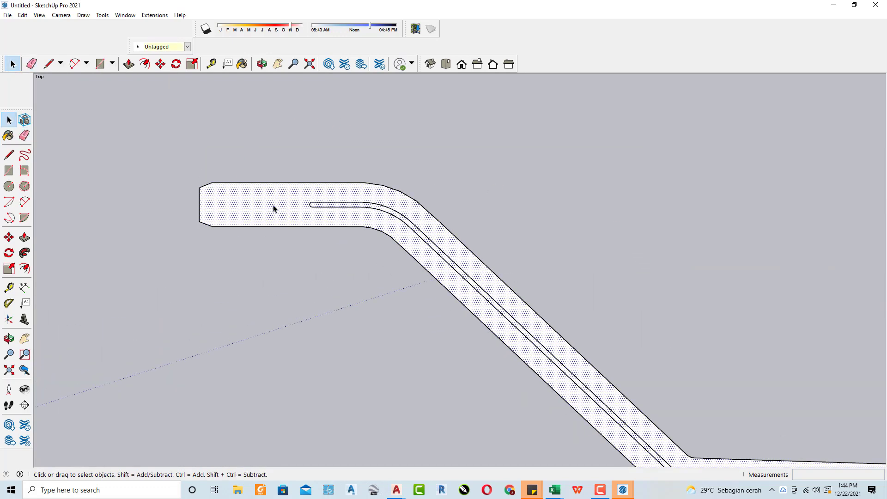
{"action": "scroll", "coordinate": [315, 214], "scroll_direction": "down", "scroll_amount": 1}
{"action": "scroll", "coordinate": [507, 329], "scroll_direction": "up", "scroll_amount": 2}
{"action": "scroll", "coordinate": [674, 348], "scroll_direction": "up", "scroll_amount": 2}
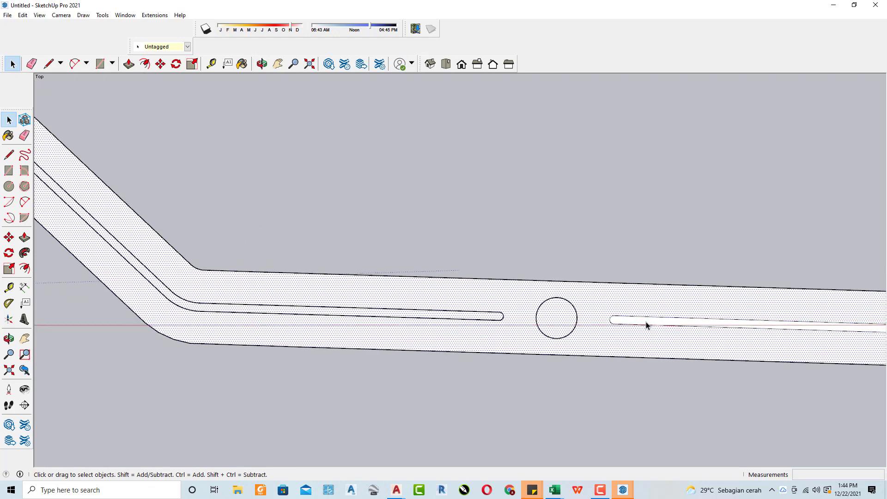
{"action": "left_click", "coordinate": [646, 326]}
{"action": "scroll", "coordinate": [646, 326], "scroll_direction": "down", "scroll_amount": 2}
{"action": "scroll", "coordinate": [670, 332], "scroll_direction": "down", "scroll_amount": 1}
{"action": "scroll", "coordinate": [513, 319], "scroll_direction": "up", "scroll_amount": 1}
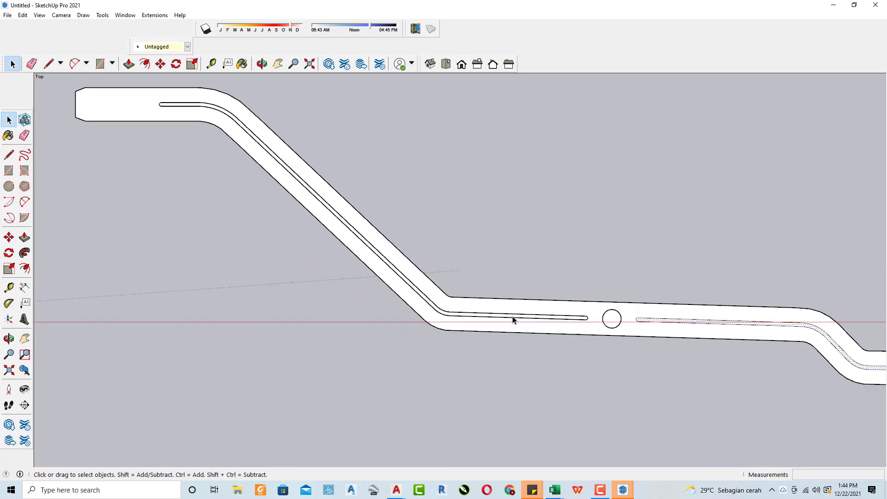
{"action": "scroll", "coordinate": [420, 303], "scroll_direction": "up", "scroll_amount": 2}
{"action": "scroll", "coordinate": [423, 301], "scroll_direction": "up", "scroll_amount": 1}
{"action": "scroll", "coordinate": [419, 293], "scroll_direction": "down", "scroll_amount": 3}
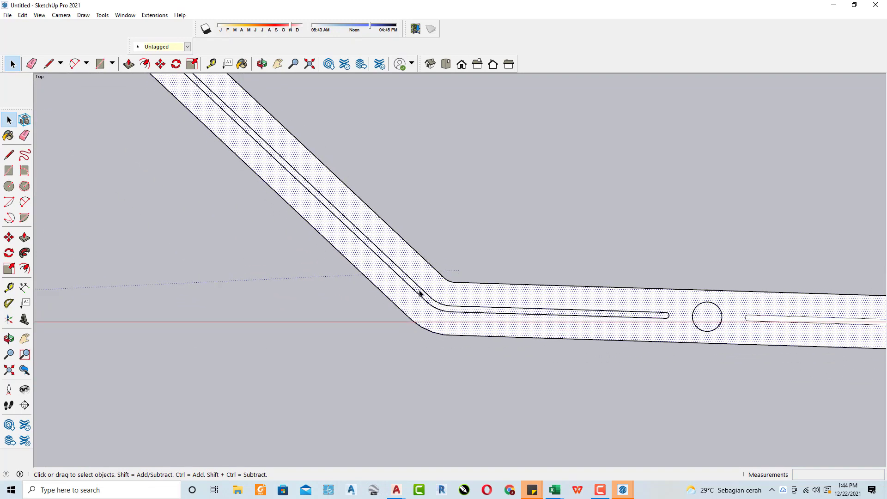
{"action": "left_click", "coordinate": [420, 293]}
{"action": "middle_click_drag", "start_coordinate": [420, 293], "coordinate": [511, 440], "text": "shift"}
{"action": "scroll", "coordinate": [271, 228], "scroll_direction": "up", "scroll_amount": 1}
{"action": "scroll", "coordinate": [214, 190], "scroll_direction": "up", "scroll_amount": 2}
{"action": "scroll", "coordinate": [321, 244], "scroll_direction": "down", "scroll_amount": 2}
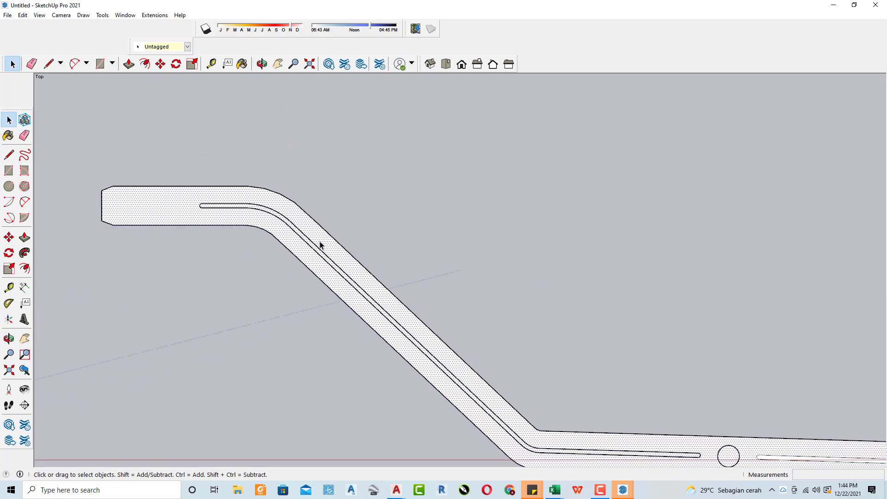
{"action": "middle_click_drag", "start_coordinate": [320, 244], "coordinate": [228, 179], "text": "shift"}
{"action": "scroll", "coordinate": [297, 243], "scroll_direction": "up", "scroll_amount": 1}
{"action": "scroll", "coordinate": [400, 305], "scroll_direction": "up", "scroll_amount": 2}
{"action": "middle_click_drag", "start_coordinate": [400, 305], "coordinate": [312, 228], "text": "shift"}
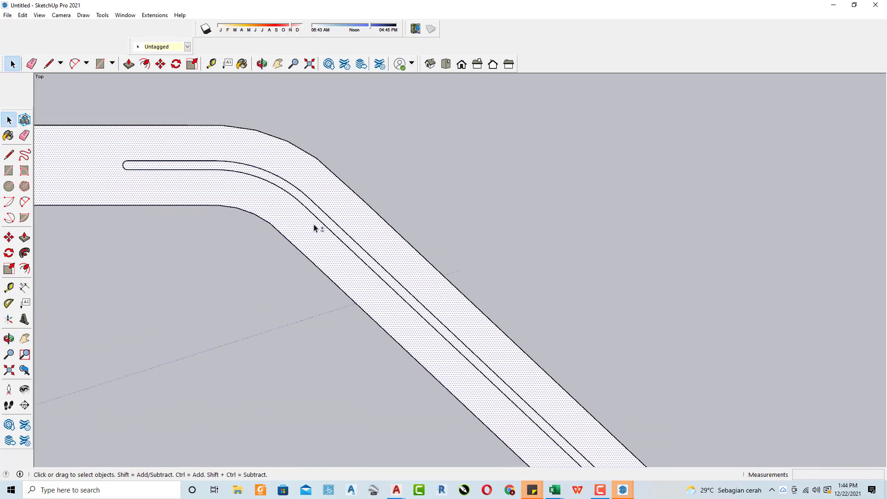
{"action": "scroll", "coordinate": [315, 234], "scroll_direction": "up", "scroll_amount": 2}
{"action": "scroll", "coordinate": [323, 233], "scroll_direction": "up", "scroll_amount": 1}
Step: Draw the first short lines across the median near the bend to close faces
{"action": "key", "text": "l"}
{"action": "left_click", "coordinate": [339, 232]}
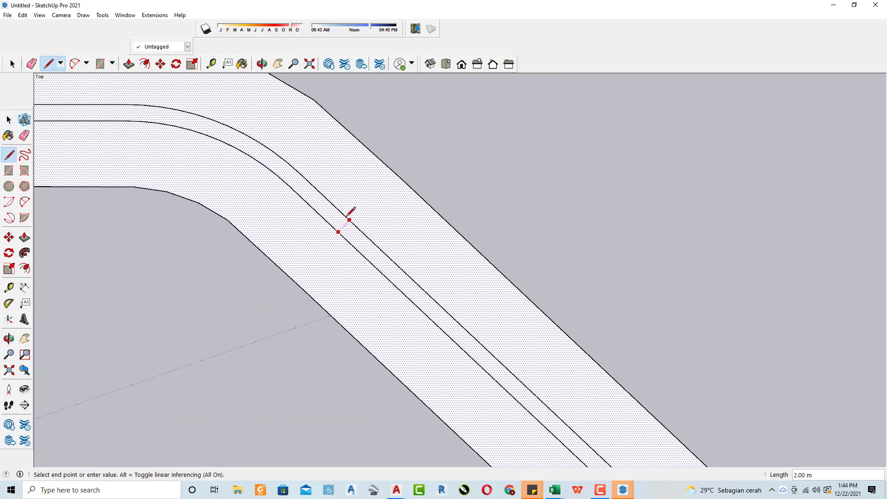
{"action": "left_click", "coordinate": [349, 219]}
{"action": "key", "text": "space"}
{"action": "scroll", "coordinate": [293, 196], "scroll_direction": "down", "scroll_amount": 2}
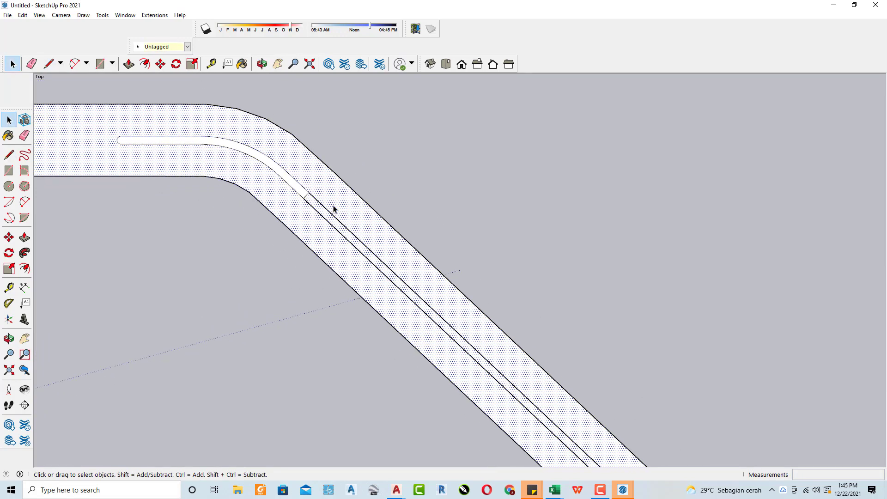
{"action": "scroll", "coordinate": [333, 206], "scroll_direction": "down", "scroll_amount": 2}
{"action": "scroll", "coordinate": [372, 273], "scroll_direction": "down", "scroll_amount": 2}
{"action": "scroll", "coordinate": [374, 285], "scroll_direction": "up", "scroll_amount": 3}
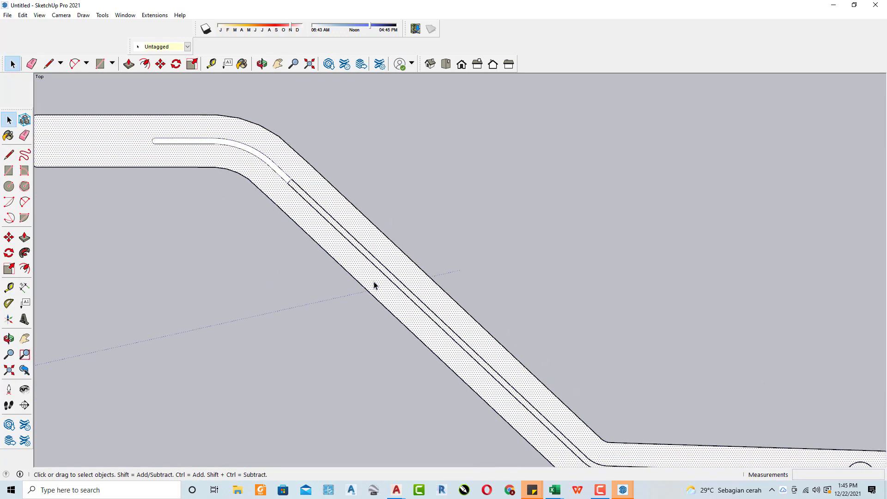
{"action": "scroll", "coordinate": [374, 286], "scroll_direction": "up", "scroll_amount": 2}
{"action": "key", "text": "l"}
{"action": "left_click", "coordinate": [392, 276]}
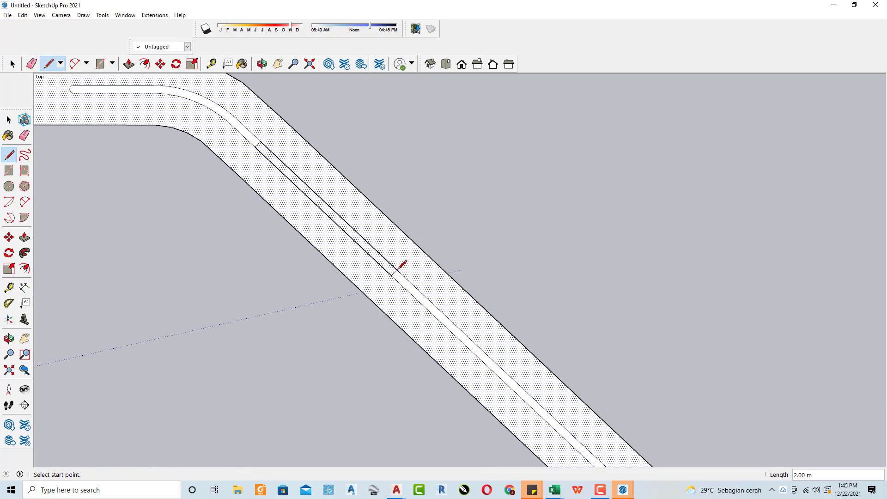
{"action": "scroll", "coordinate": [329, 226], "scroll_direction": "down", "scroll_amount": 3}
{"action": "scroll", "coordinate": [307, 212], "scroll_direction": "up", "scroll_amount": 1}
{"action": "scroll", "coordinate": [323, 221], "scroll_direction": "up", "scroll_amount": 2}
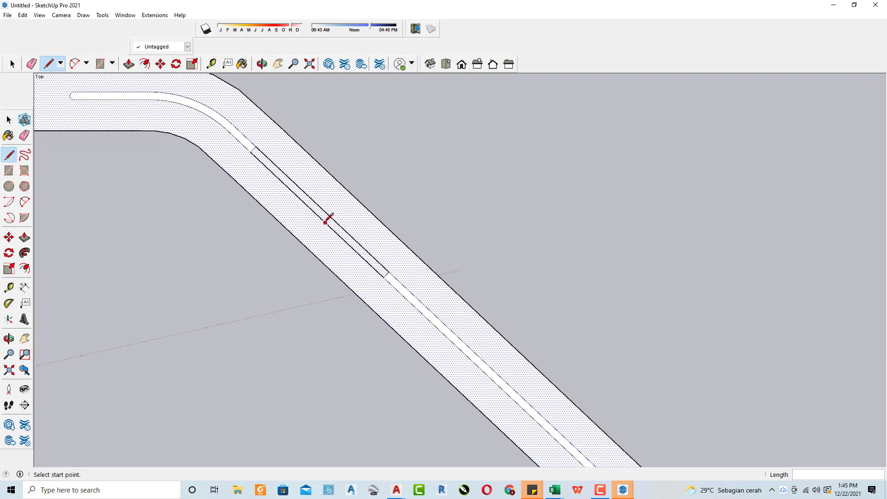
{"action": "left_click", "coordinate": [323, 220]}
{"action": "left_click", "coordinate": [328, 216]}
{"action": "key", "text": "space"}
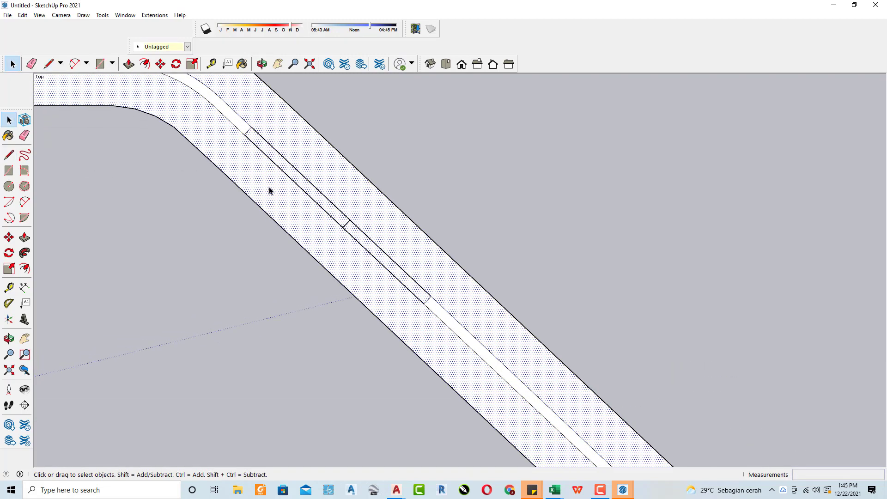
{"action": "scroll", "coordinate": [271, 188], "scroll_direction": "up", "scroll_amount": 3}
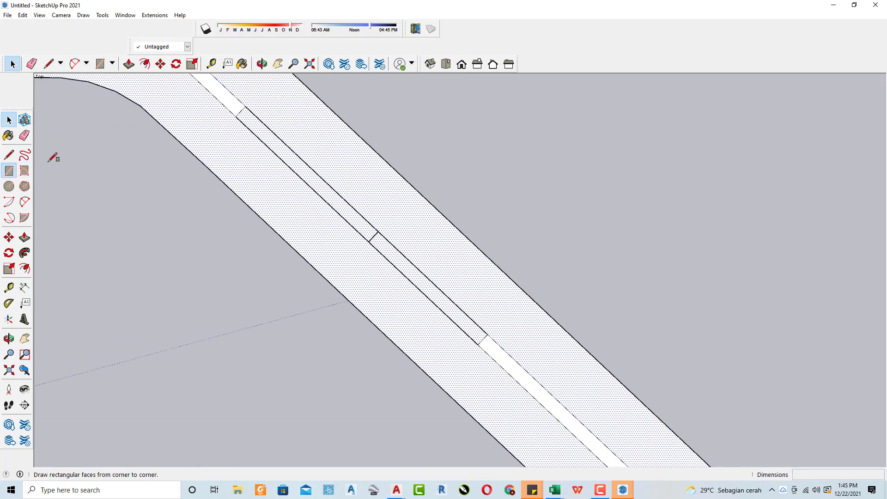
Step: Draw a rotated rectangle along the median strip
{"action": "left_click", "coordinate": [246, 107]}
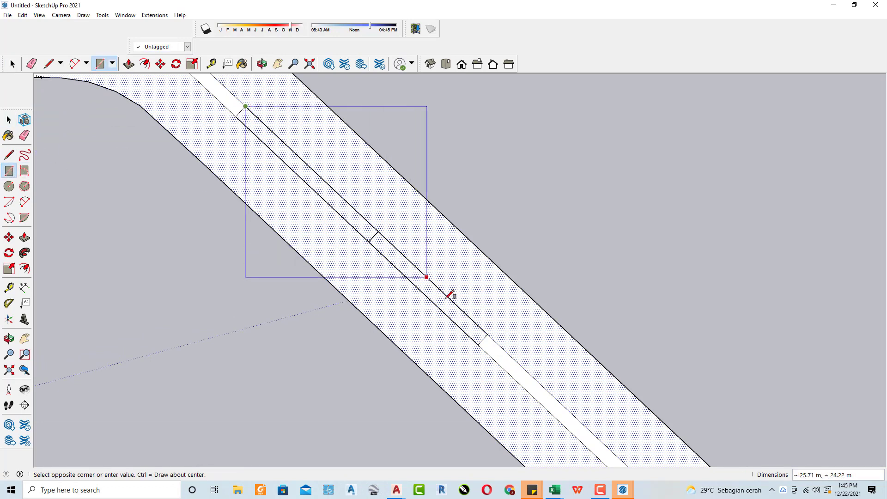
{"action": "key", "text": "Escape"}
{"action": "left_click", "coordinate": [24, 170]}
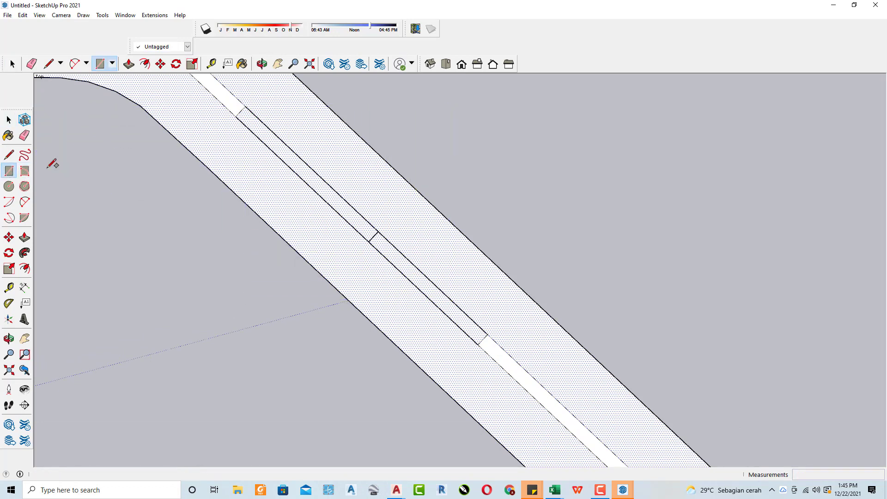
{"action": "left_click", "coordinate": [236, 117]}
{"action": "left_click", "coordinate": [479, 345]}
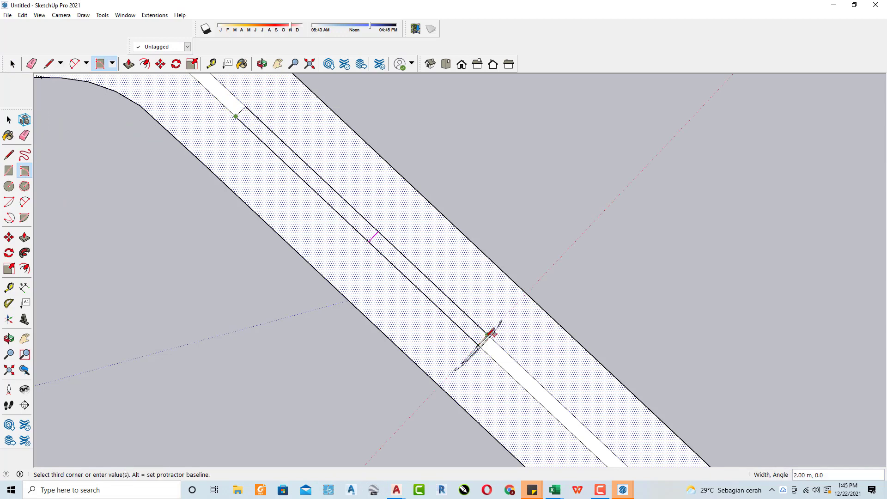
{"action": "scroll", "coordinate": [397, 239], "scroll_direction": "up", "scroll_amount": 1}
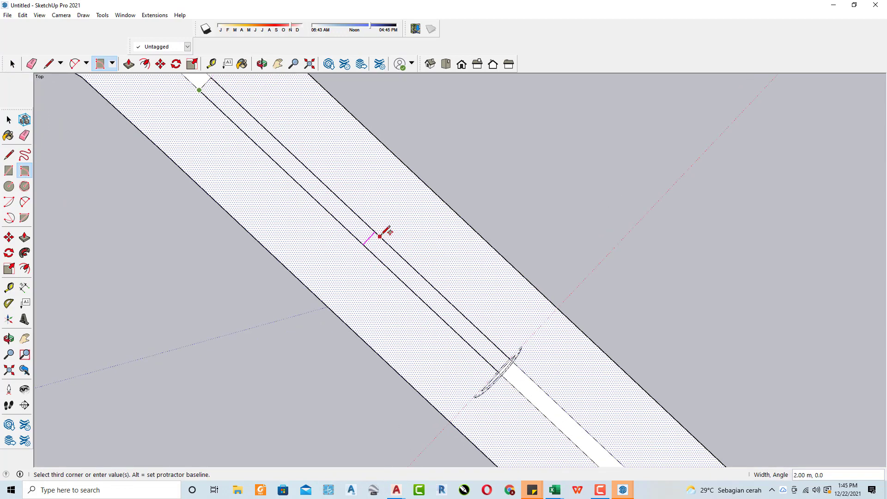
{"action": "left_click", "coordinate": [382, 234]}
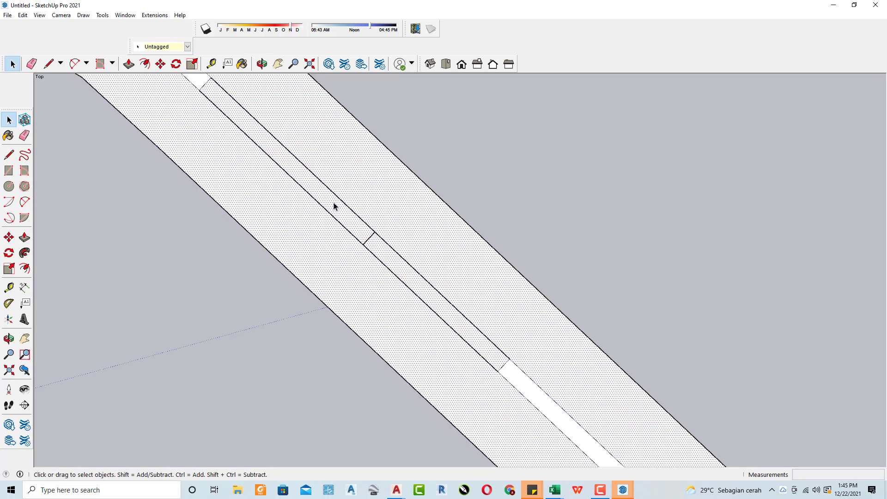
{"action": "scroll", "coordinate": [335, 206], "scroll_direction": "down", "scroll_amount": 3}
{"action": "left_click", "coordinate": [184, 222]}
{"action": "scroll", "coordinate": [297, 212], "scroll_direction": "up", "scroll_amount": 2}
{"action": "scroll", "coordinate": [289, 209], "scroll_direction": "up", "scroll_amount": 1}
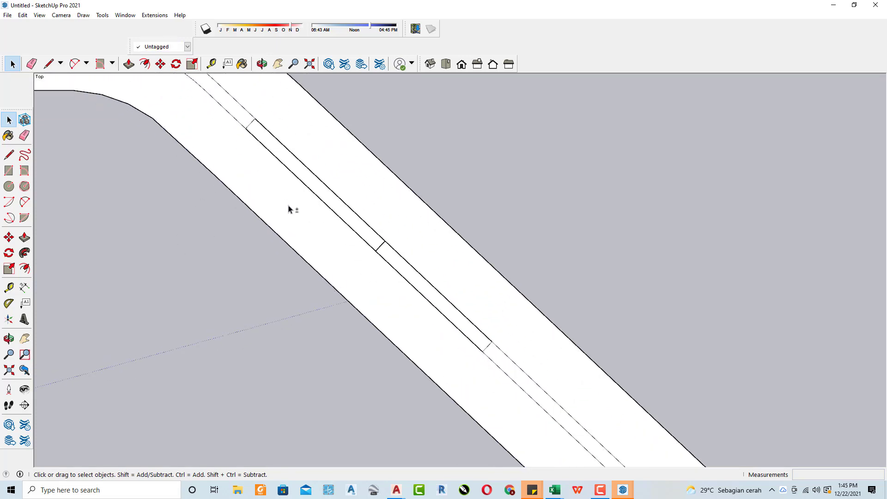
Step: Add two cross lines farther down the strip, splitting it into sections
{"action": "left_click", "coordinate": [289, 209], "text": "shift"}
{"action": "scroll", "coordinate": [301, 222], "scroll_direction": "down", "scroll_amount": 2}
{"action": "scroll", "coordinate": [334, 259], "scroll_direction": "up", "scroll_amount": 1}
{"action": "scroll", "coordinate": [287, 217], "scroll_direction": "up", "scroll_amount": 1}
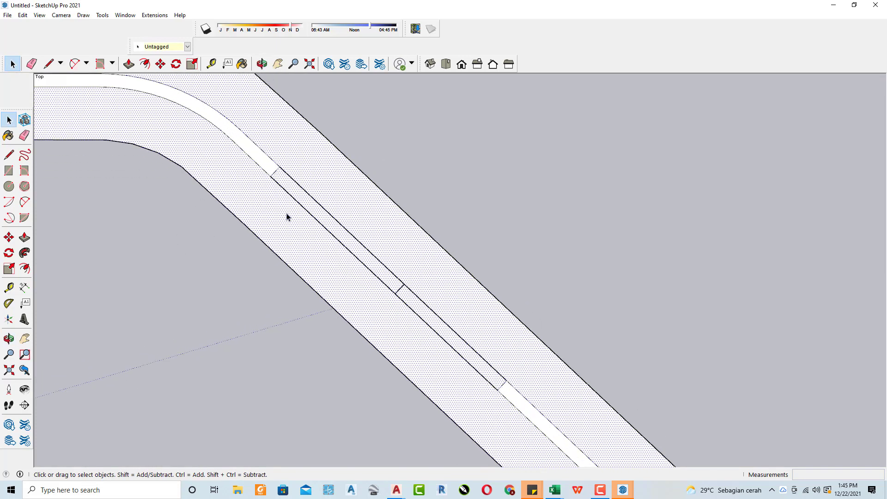
{"action": "scroll", "coordinate": [287, 217], "scroll_direction": "up", "scroll_amount": 1}
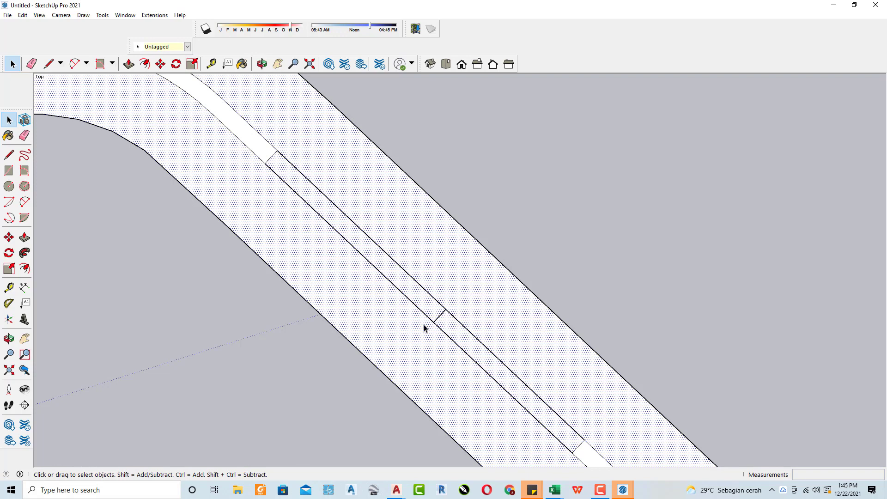
{"action": "key", "text": "l"}
{"action": "scroll", "coordinate": [456, 337], "scroll_direction": "up", "scroll_amount": 1}
{"action": "left_click", "coordinate": [462, 350]}
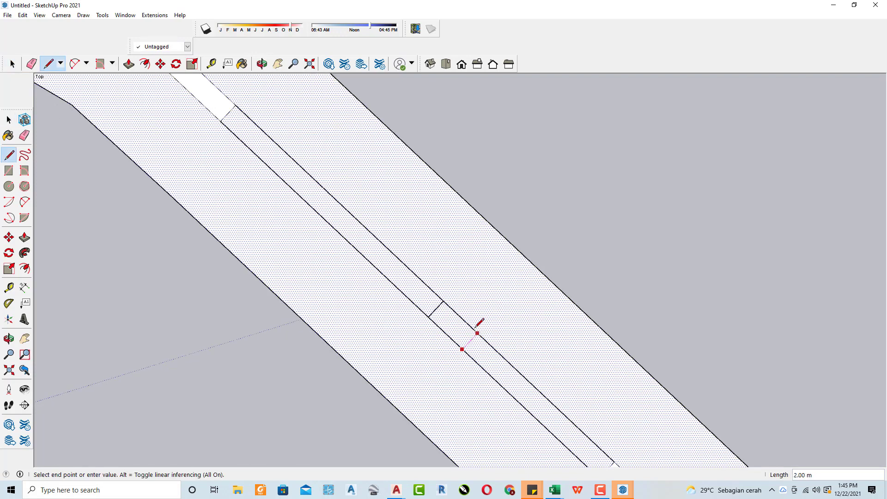
{"action": "left_click", "coordinate": [477, 332]}
{"action": "key", "text": "space"}
{"action": "scroll", "coordinate": [377, 251], "scroll_direction": "down", "scroll_amount": 2}
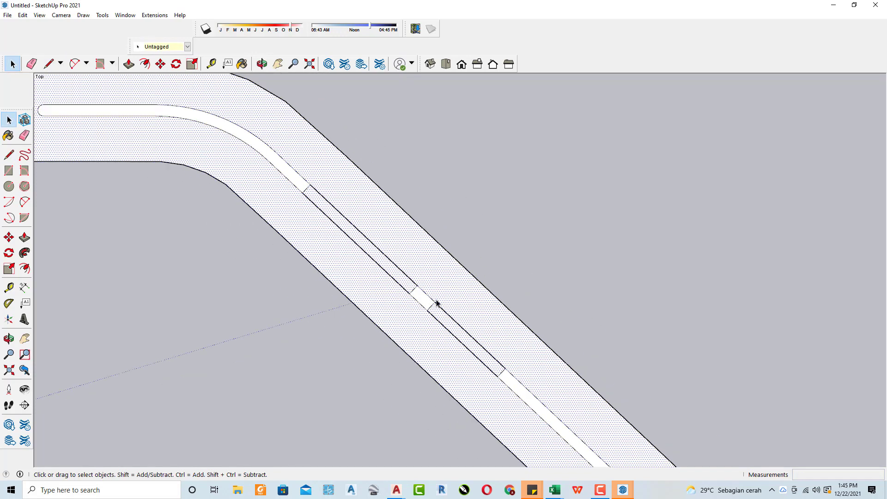
{"action": "key", "text": "l"}
{"action": "scroll", "coordinate": [470, 347], "scroll_direction": "up", "scroll_amount": 2}
{"action": "scroll", "coordinate": [455, 347], "scroll_direction": "up", "scroll_amount": 1}
{"action": "left_click", "coordinate": [443, 330]}
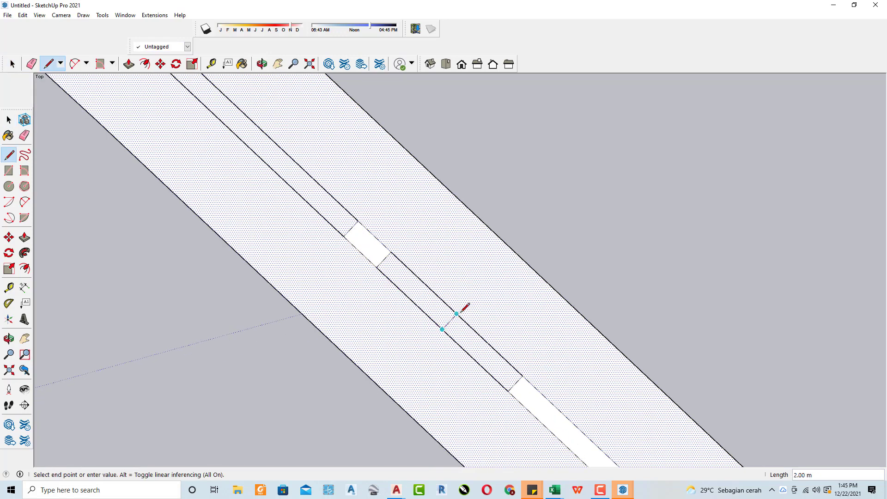
{"action": "left_click", "coordinate": [457, 314]}
{"action": "key", "text": "space"}
{"action": "scroll", "coordinate": [319, 229], "scroll_direction": "down", "scroll_amount": 1}
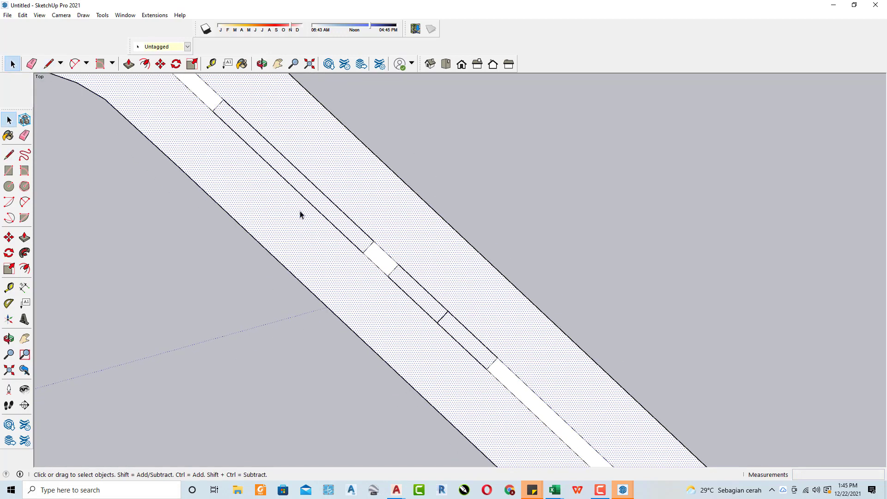
Step: Draw a short cross line on the inner edge and two long lines along the strip edges
{"action": "key", "text": "l"}
{"action": "left_click", "coordinate": [287, 181]}
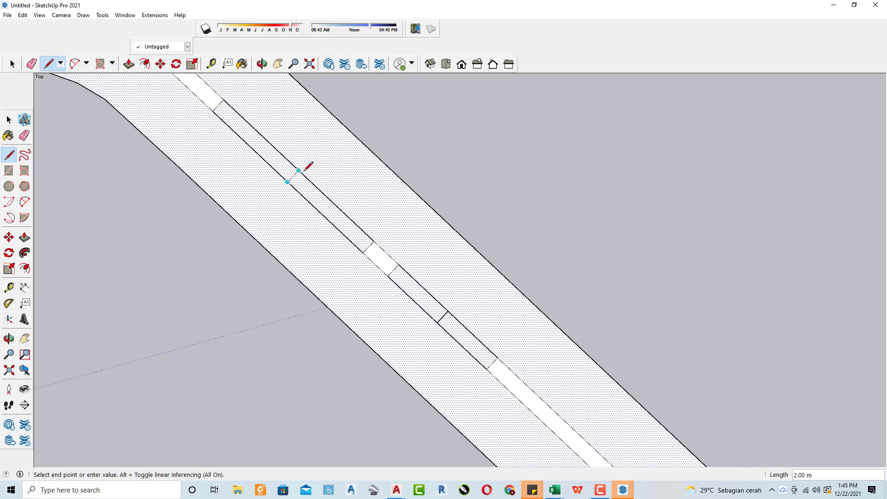
{"action": "left_click", "coordinate": [305, 169]}
{"action": "key", "text": "space"}
{"action": "key", "text": "l"}
{"action": "scroll", "coordinate": [305, 169], "scroll_direction": "down", "scroll_amount": 1}
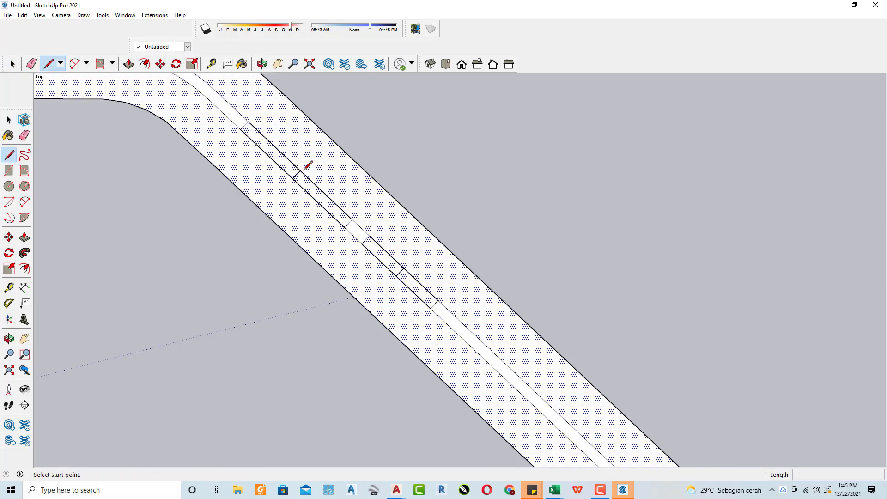
{"action": "left_click", "coordinate": [239, 113]}
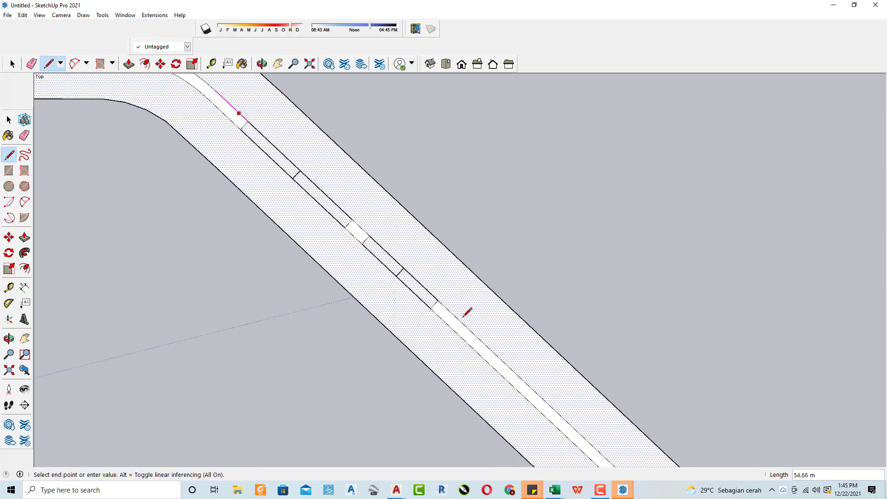
{"action": "left_click", "coordinate": [463, 323]}
{"action": "key", "text": "space"}
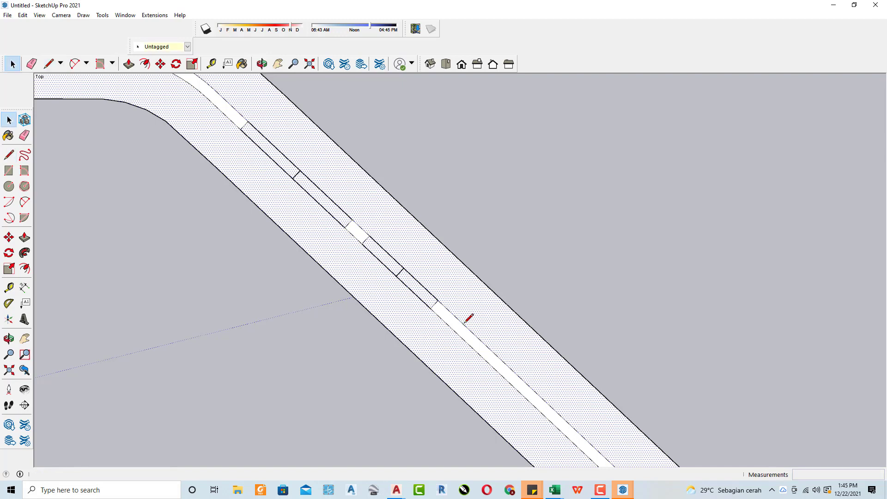
{"action": "key", "text": "l"}
{"action": "left_click", "coordinate": [231, 121]}
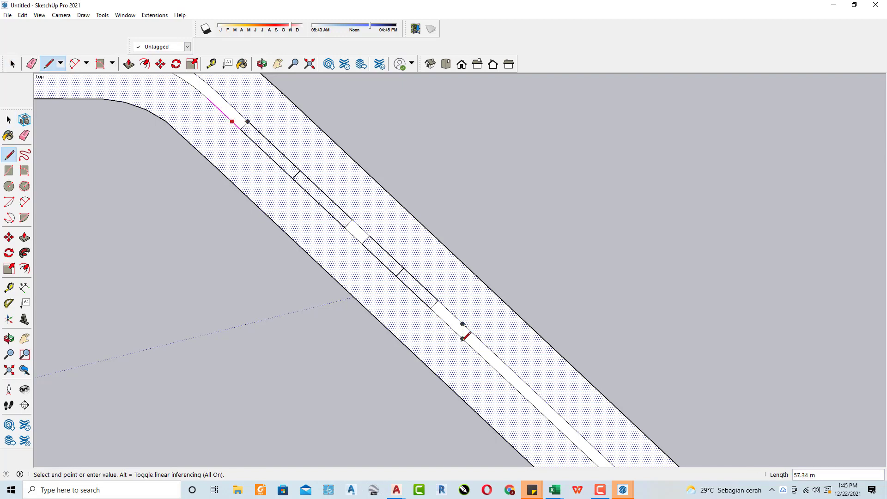
{"action": "left_click", "coordinate": [462, 339]}
{"action": "key", "text": "space"}
{"action": "scroll", "coordinate": [476, 248], "scroll_direction": "down", "scroll_amount": 3}
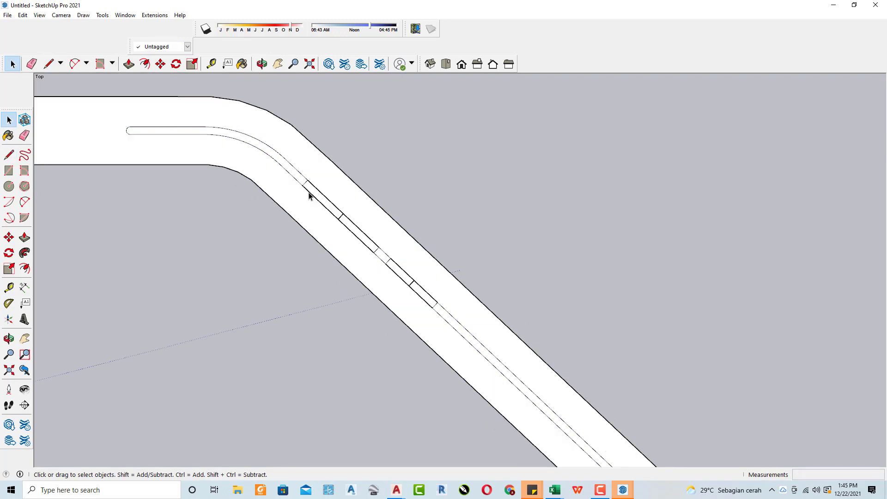
{"action": "scroll", "coordinate": [311, 192], "scroll_direction": "up", "scroll_amount": 2}
{"action": "scroll", "coordinate": [319, 201], "scroll_direction": "up", "scroll_amount": 2}
Step: Add two more cross lines on the strip, creating new median sections
{"action": "left_click", "coordinate": [323, 212]}
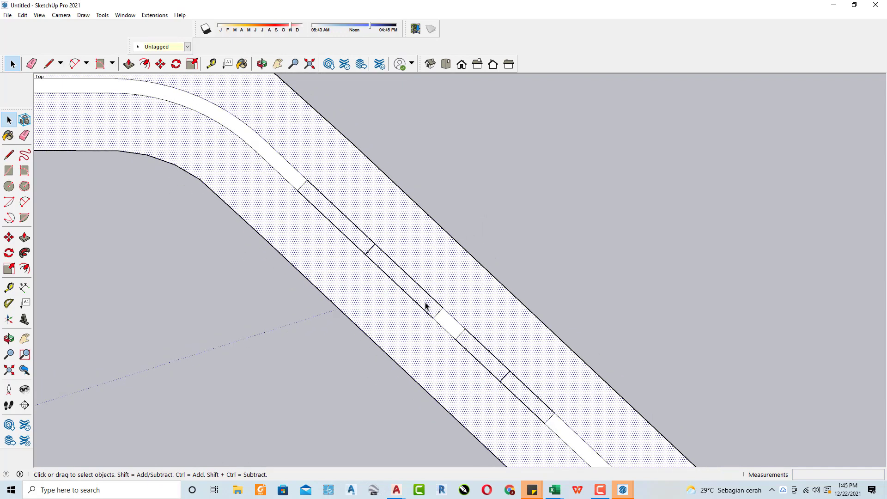
{"action": "scroll", "coordinate": [426, 306], "scroll_direction": "up", "scroll_amount": 1}
{"action": "key", "text": "l"}
{"action": "scroll", "coordinate": [388, 279], "scroll_direction": "up", "scroll_amount": 1}
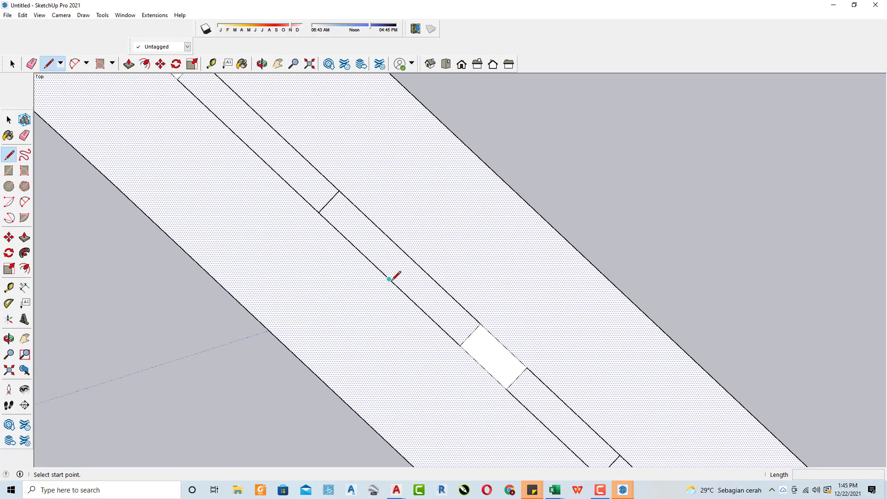
{"action": "left_click", "coordinate": [390, 279]}
{"action": "left_click", "coordinate": [411, 257]}
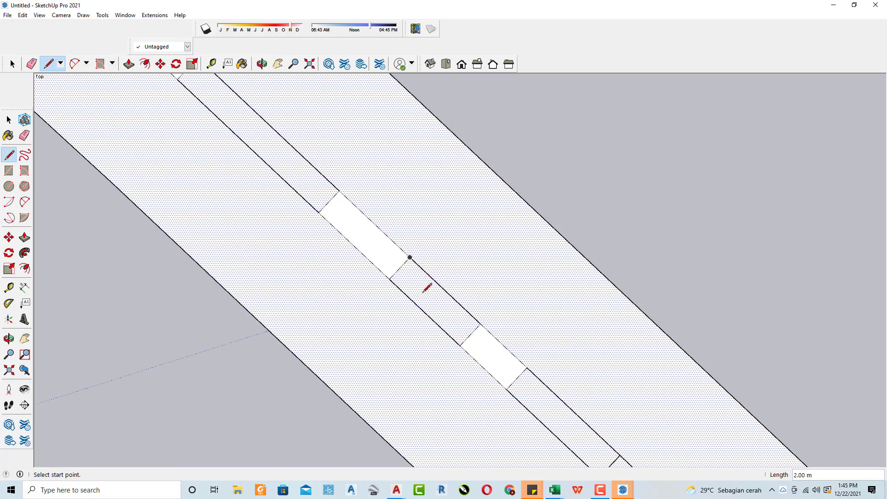
{"action": "left_click", "coordinate": [423, 312]}
{"action": "left_click", "coordinate": [444, 290]}
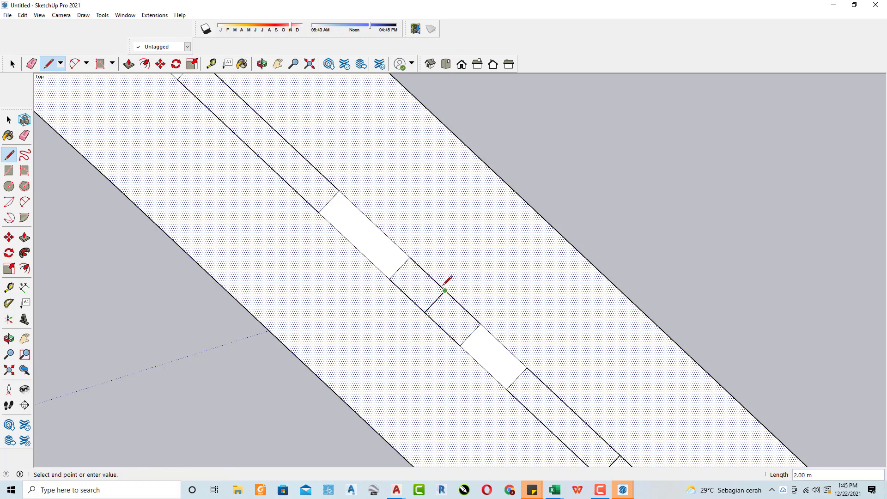
{"action": "scroll", "coordinate": [441, 296], "scroll_direction": "down", "scroll_amount": 1}
{"action": "scroll", "coordinate": [358, 265], "scroll_direction": "down", "scroll_amount": 1}
{"action": "key", "text": "space"}
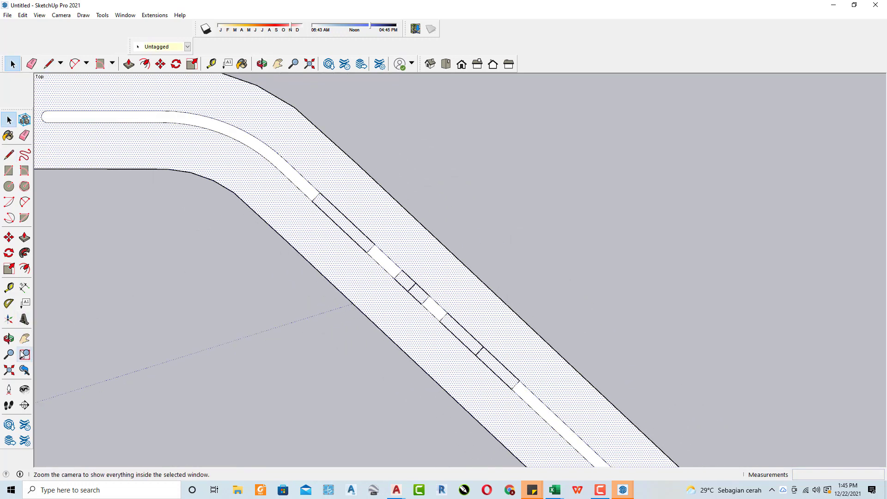
{"action": "left_click", "coordinate": [61, 15]}
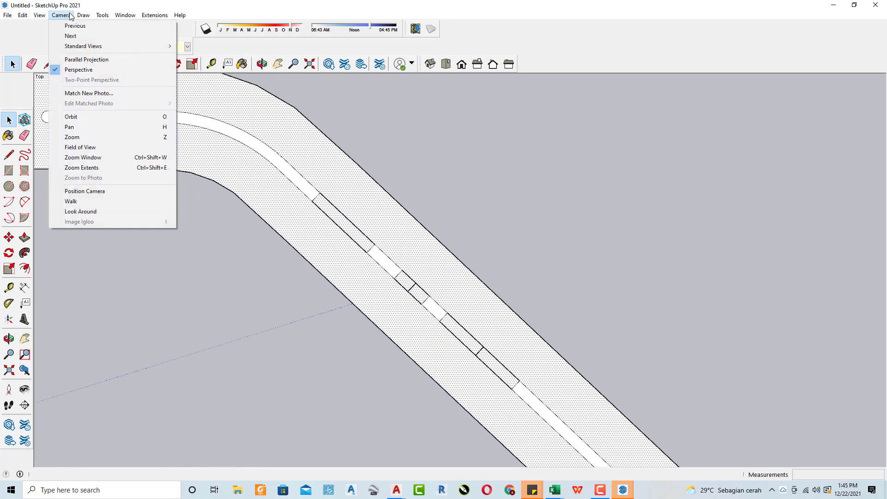
{"action": "left_click", "coordinate": [84, 69]}
{"action": "left_click", "coordinate": [469, 204]}
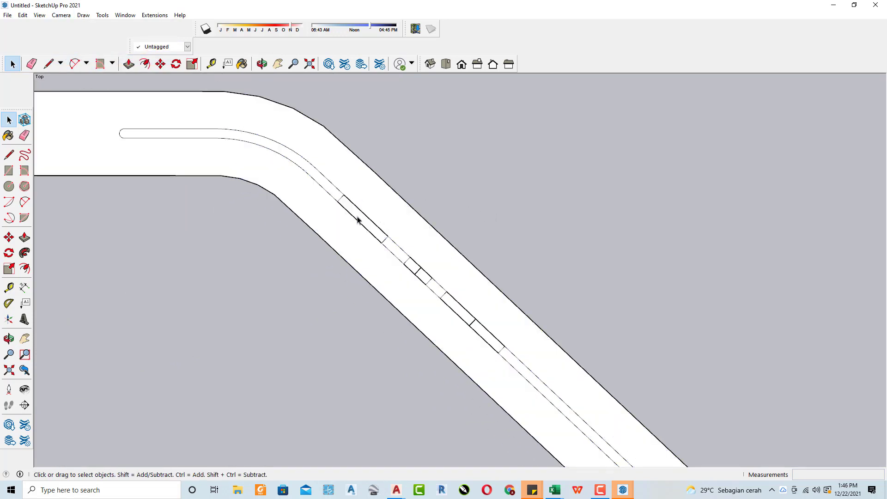
{"action": "scroll", "coordinate": [358, 218], "scroll_direction": "up", "scroll_amount": 3}
{"action": "scroll", "coordinate": [369, 240], "scroll_direction": "up", "scroll_amount": 2}
{"action": "scroll", "coordinate": [390, 268], "scroll_direction": "down", "scroll_amount": 2}
{"action": "scroll", "coordinate": [461, 337], "scroll_direction": "up", "scroll_amount": 2}
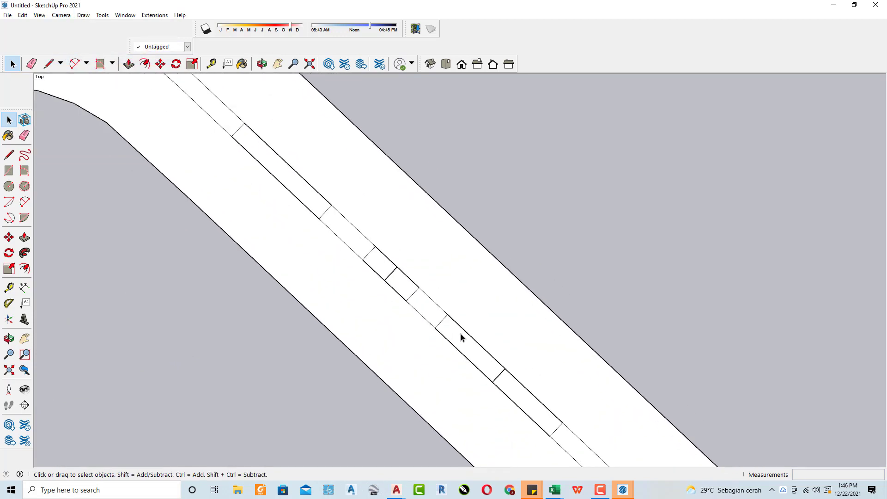
{"action": "left_click", "coordinate": [449, 333]}
{"action": "left_click", "coordinate": [442, 323]}
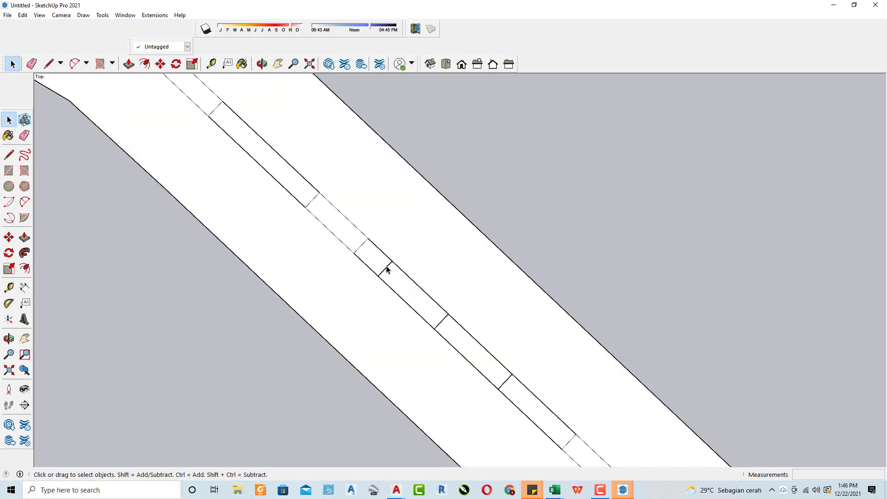
{"action": "left_click", "coordinate": [368, 254]}
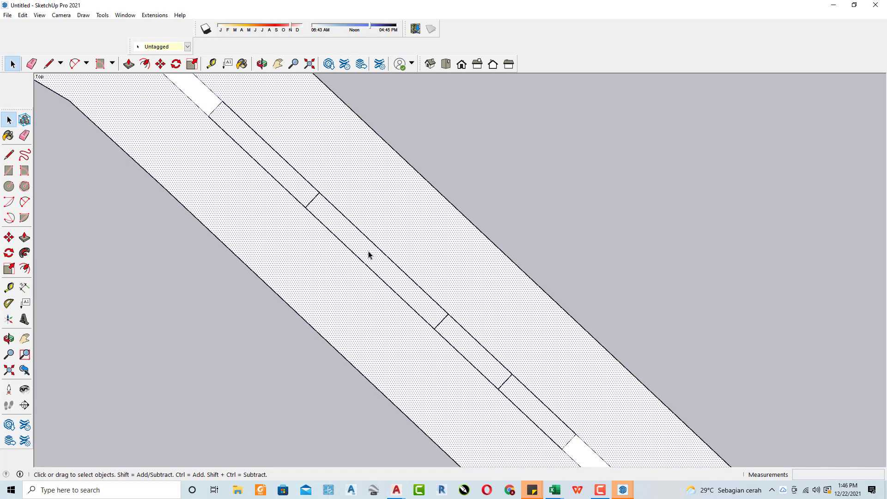
{"action": "scroll", "coordinate": [195, 226], "scroll_direction": "down", "scroll_amount": 2}
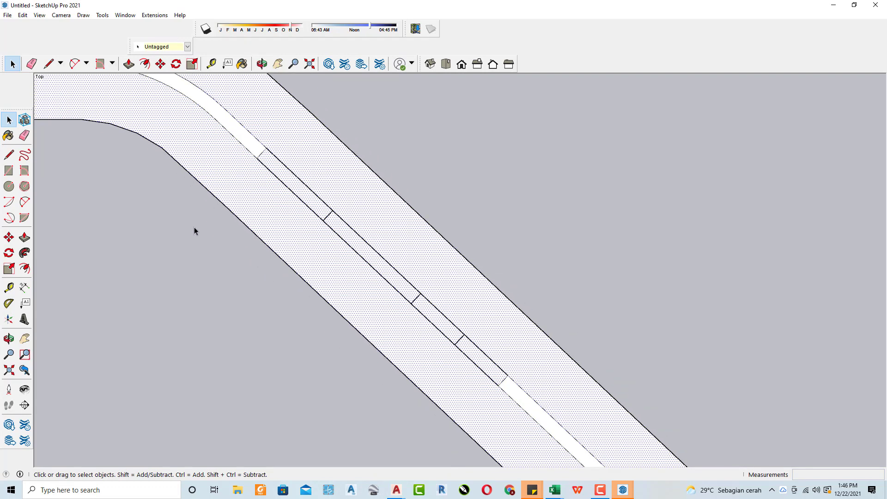
{"action": "scroll", "coordinate": [149, 251], "scroll_direction": "down", "scroll_amount": 1}
{"action": "scroll", "coordinate": [148, 250], "scroll_direction": "up", "scroll_amount": 2}
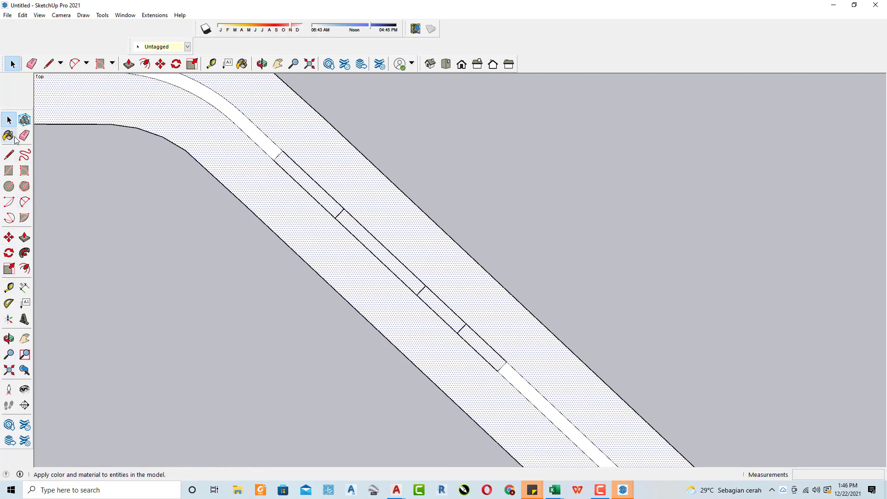
Step: Float the Large Tool Set and align the drawing axes to the median edge
{"action": "left_click_drag", "start_coordinate": [19, 109], "coordinate": [56, 80]}
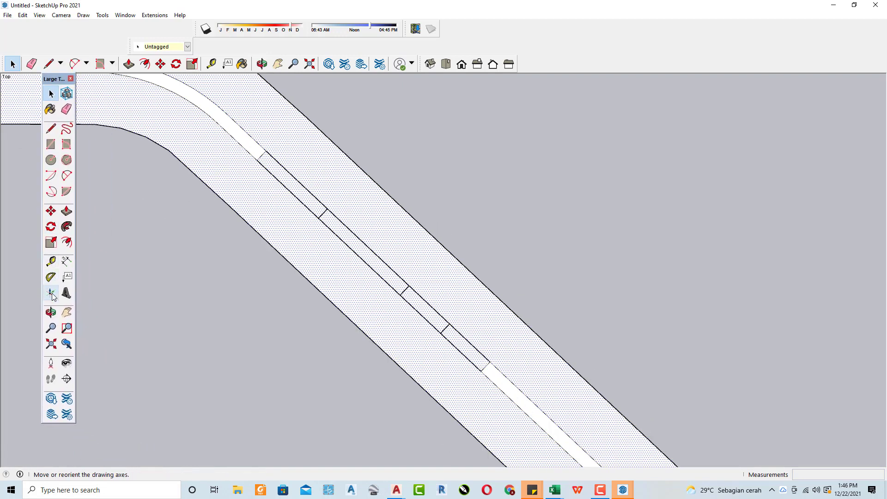
{"action": "left_click", "coordinate": [50, 293]}
{"action": "scroll", "coordinate": [326, 218], "scroll_direction": "up", "scroll_amount": 2}
{"action": "scroll", "coordinate": [330, 230], "scroll_direction": "up", "scroll_amount": 1}
{"action": "left_click", "coordinate": [332, 230]}
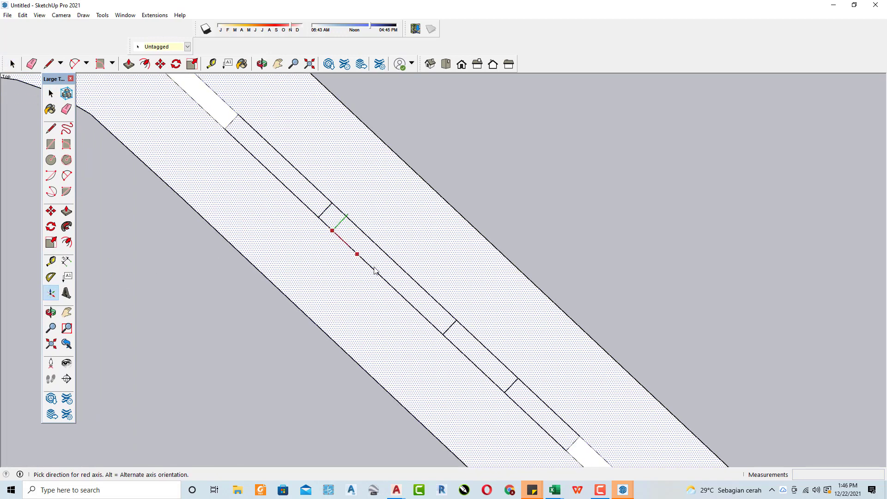
{"action": "left_click", "coordinate": [380, 275]}
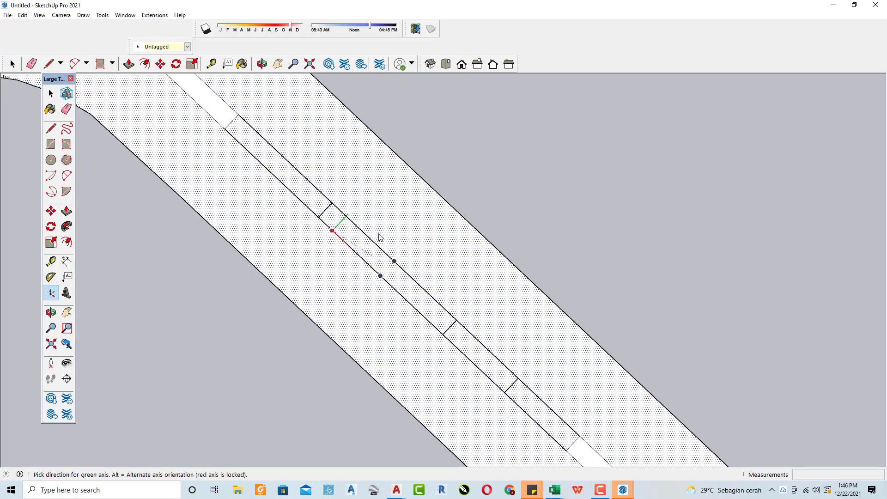
{"action": "left_click", "coordinate": [368, 195]}
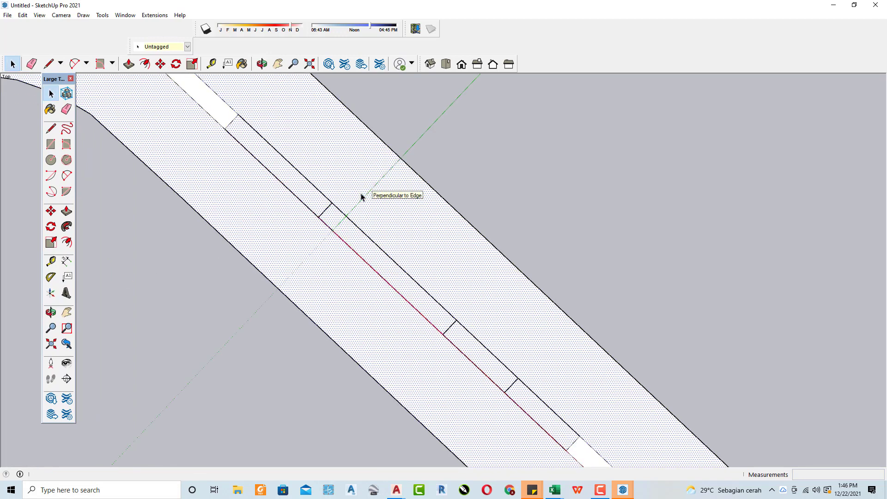
Step: Draw a rectangle along the median strip from its midpoint
{"action": "left_click", "coordinate": [51, 144]}
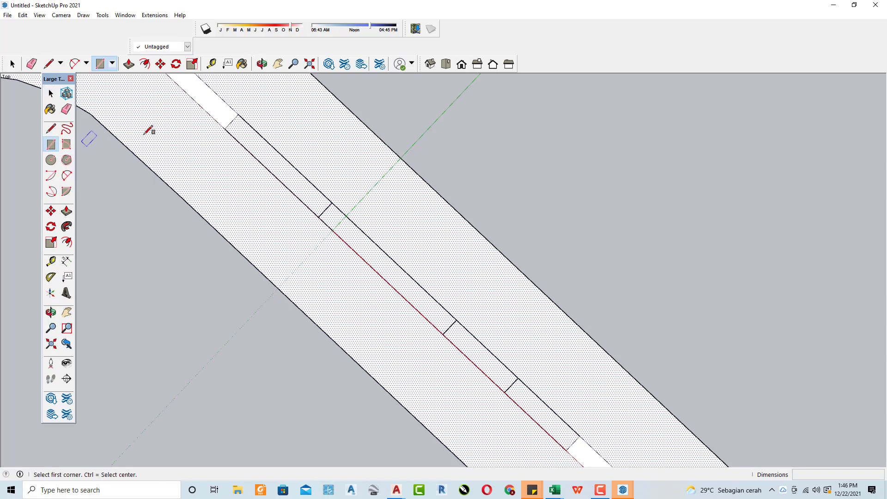
{"action": "left_click", "coordinate": [230, 106]}
{"action": "left_click", "coordinate": [580, 458]}
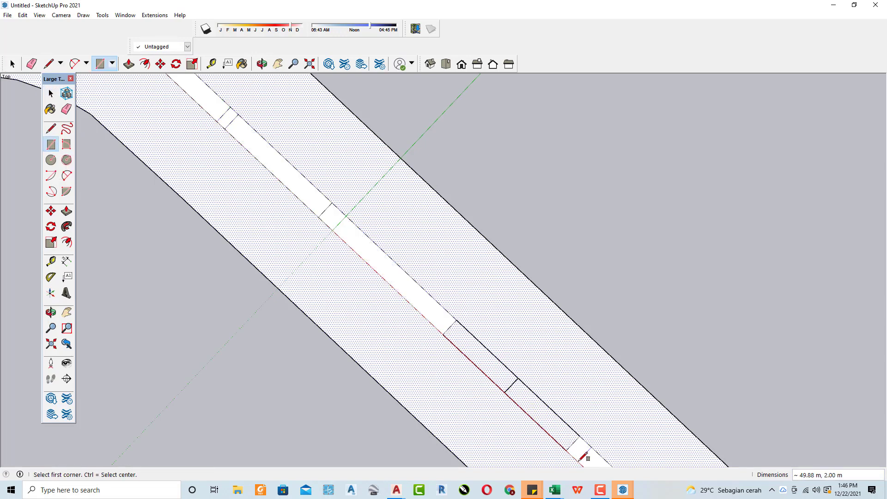
{"action": "scroll", "coordinate": [293, 208], "scroll_direction": "down", "scroll_amount": 2}
{"action": "scroll", "coordinate": [297, 188], "scroll_direction": "up", "scroll_amount": 1}
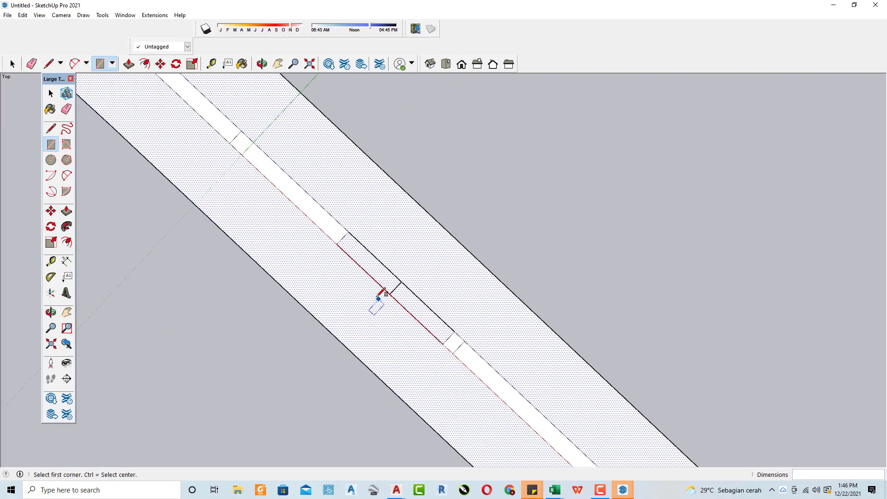
{"action": "key", "text": "space"}
{"action": "scroll", "coordinate": [377, 298], "scroll_direction": "down", "scroll_amount": 1}
{"action": "scroll", "coordinate": [291, 226], "scroll_direction": "down", "scroll_amount": 1}
{"action": "scroll", "coordinate": [224, 156], "scroll_direction": "up", "scroll_amount": 1}
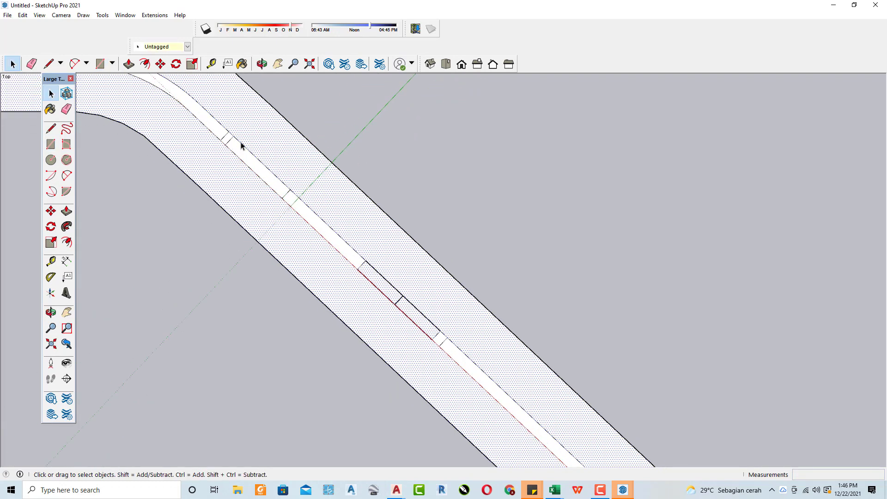
Step: Erase the crossing edges so the median runs unbroken down the diagonal
{"action": "key", "text": "e"}
{"action": "scroll", "coordinate": [231, 138], "scroll_direction": "up", "scroll_amount": 1}
{"action": "scroll", "coordinate": [226, 139], "scroll_direction": "up", "scroll_amount": 1}
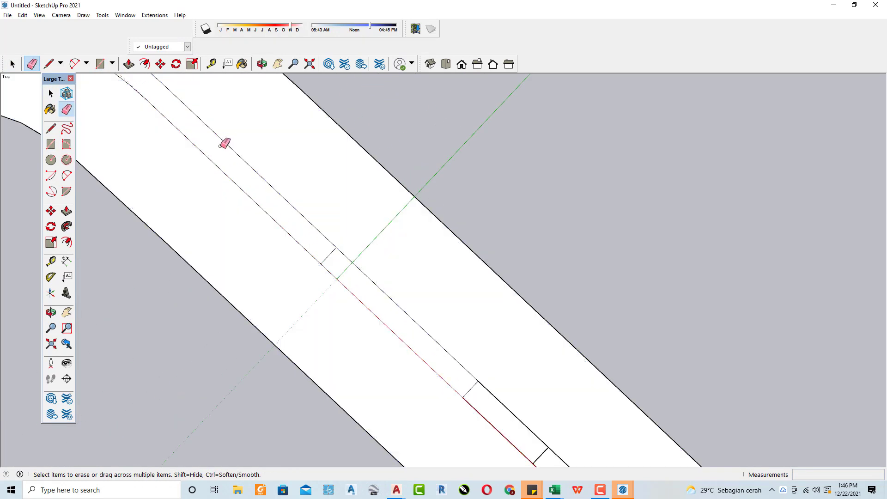
{"action": "scroll", "coordinate": [332, 251], "scroll_direction": "down", "scroll_amount": 1}
{"action": "scroll", "coordinate": [392, 305], "scroll_direction": "up", "scroll_amount": 1}
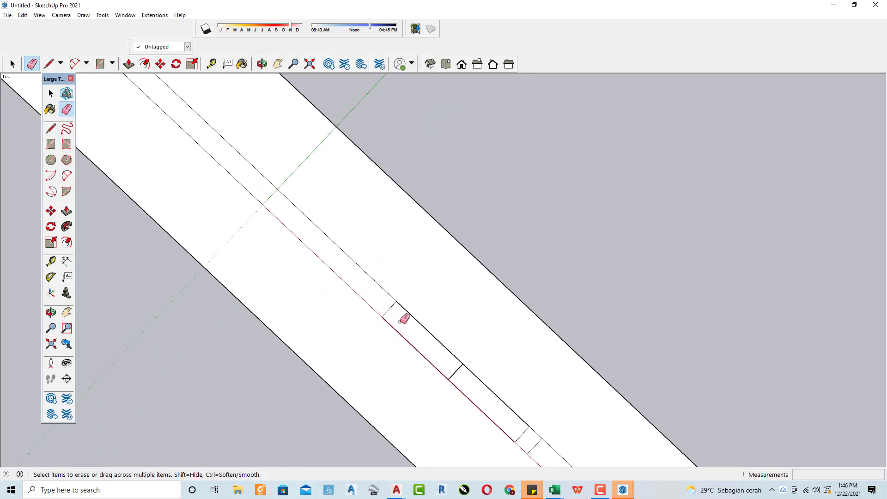
{"action": "scroll", "coordinate": [392, 260], "scroll_direction": "down", "scroll_amount": 1}
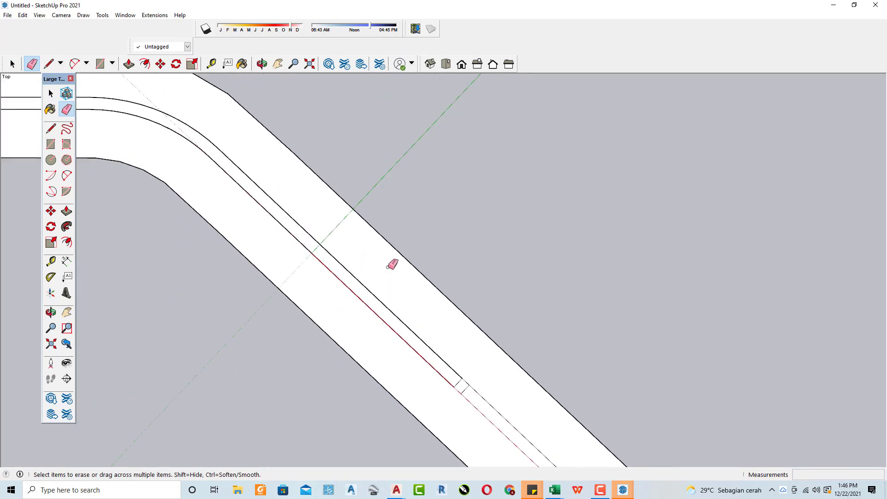
{"action": "scroll", "coordinate": [369, 258], "scroll_direction": "down", "scroll_amount": 1}
Step: Select the road face and the median strip faces in turn to inspect them
{"action": "scroll", "coordinate": [333, 235], "scroll_direction": "up", "scroll_amount": 1}
{"action": "scroll", "coordinate": [328, 238], "scroll_direction": "up", "scroll_amount": 1}
{"action": "key", "text": "space"}
{"action": "left_click", "coordinate": [327, 240]}
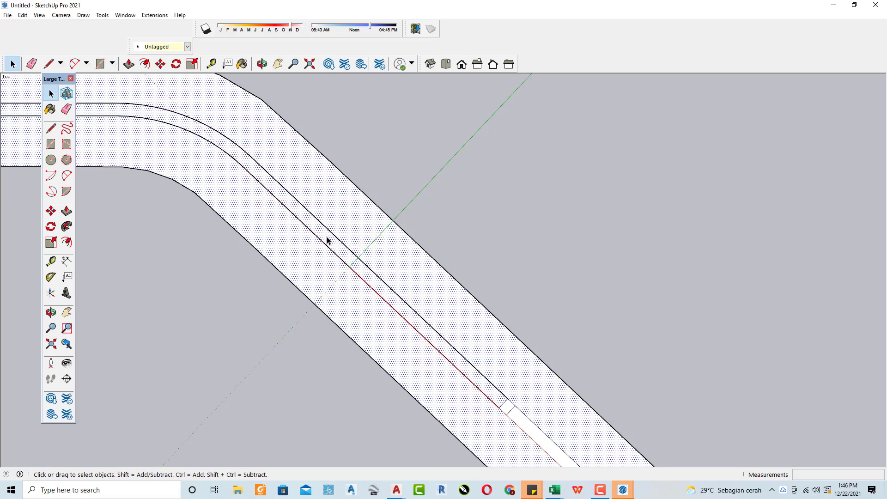
{"action": "left_click", "coordinate": [327, 239]}
{"action": "scroll", "coordinate": [319, 222], "scroll_direction": "down", "scroll_amount": 1}
{"action": "scroll", "coordinate": [307, 205], "scroll_direction": "up", "scroll_amount": 1}
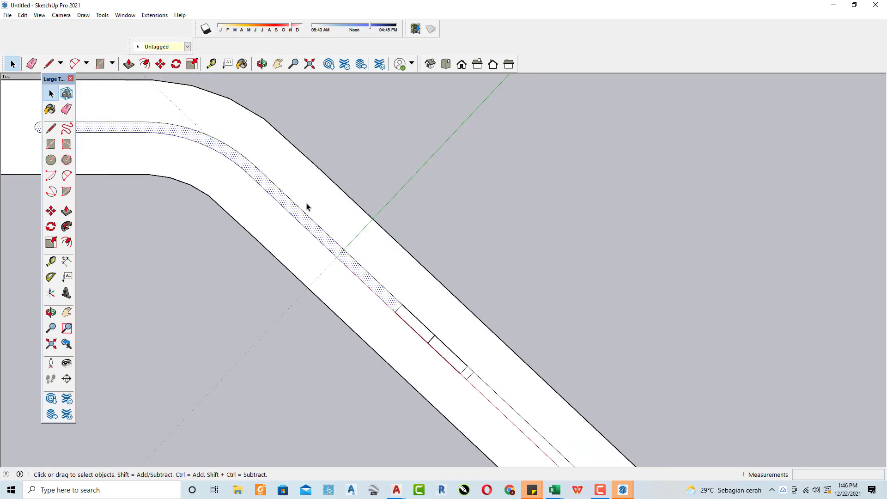
{"action": "left_click", "coordinate": [452, 361]}
{"action": "scroll", "coordinate": [346, 277], "scroll_direction": "down", "scroll_amount": 1}
{"action": "scroll", "coordinate": [323, 263], "scroll_direction": "up", "scroll_amount": 1}
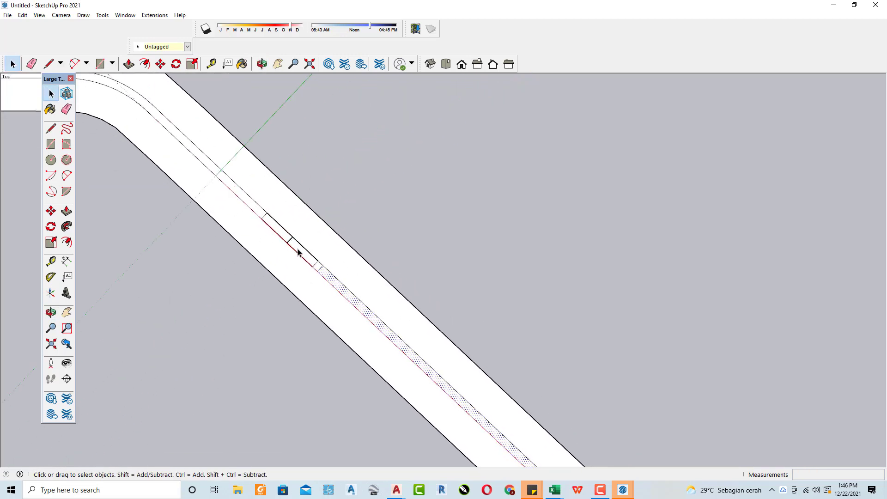
{"action": "left_click", "coordinate": [305, 259]}
{"action": "middle_click_drag", "start_coordinate": [306, 257], "coordinate": [286, 248]}
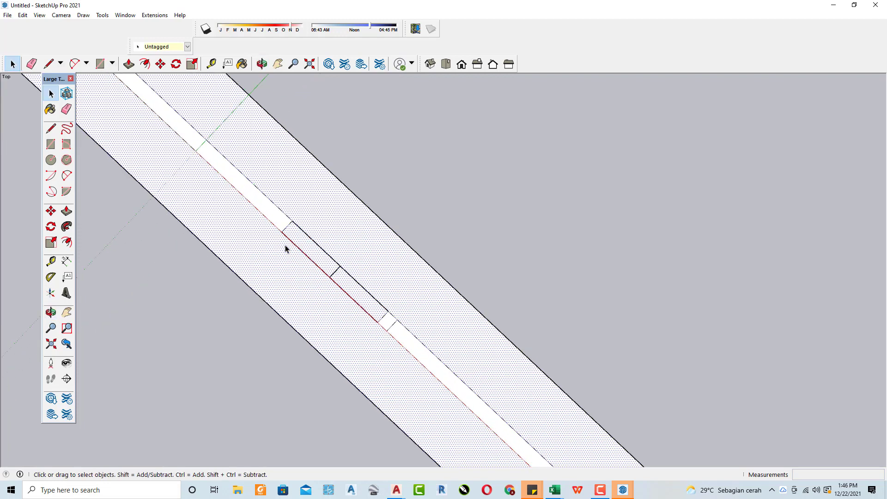
Step: Draw two rectangles from the median strip corner to form new median faces
{"action": "key", "text": "r"}
{"action": "left_click", "coordinate": [277, 205]}
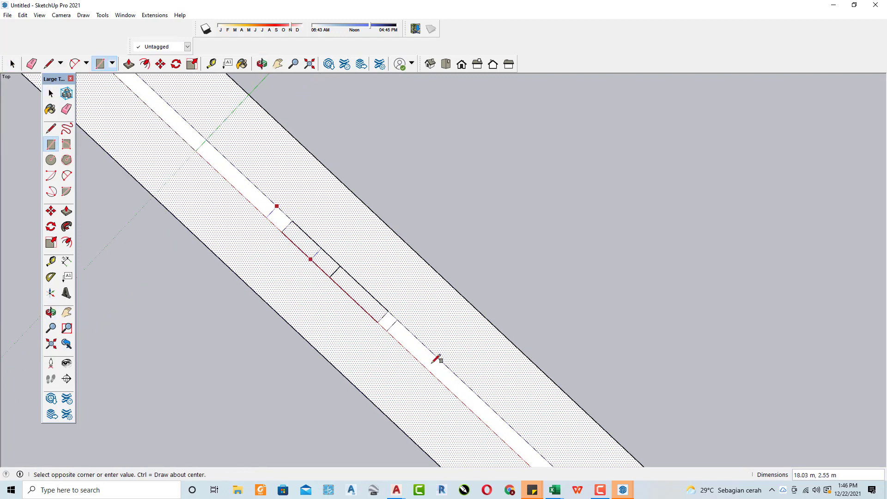
{"action": "left_click", "coordinate": [387, 330]}
{"action": "scroll", "coordinate": [277, 211], "scroll_direction": "up", "scroll_amount": 1}
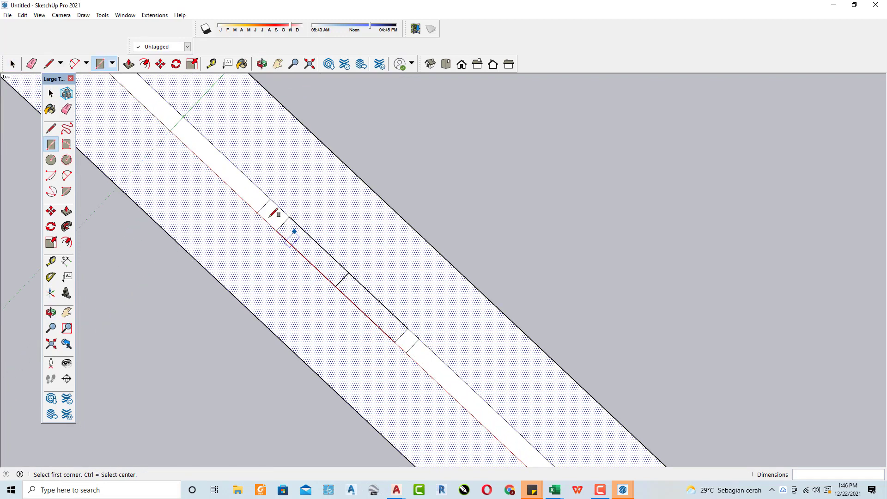
{"action": "scroll", "coordinate": [283, 213], "scroll_direction": "up", "scroll_amount": 1}
{"action": "left_click", "coordinate": [270, 198]}
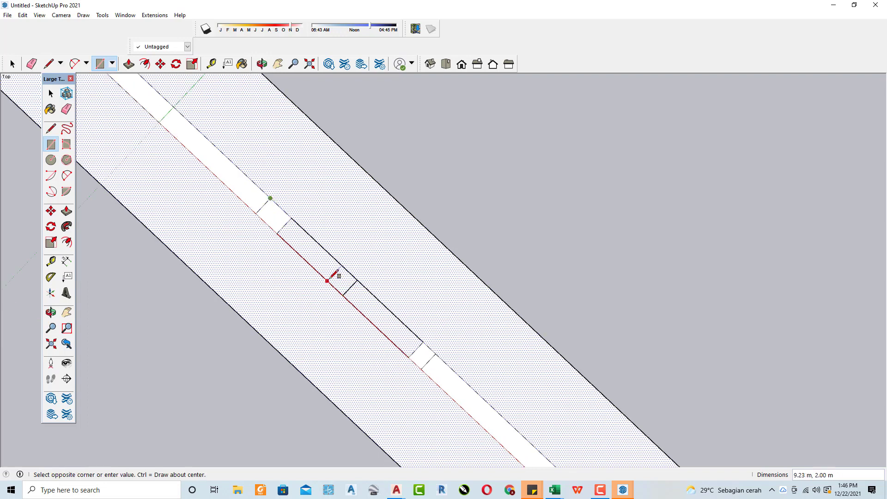
{"action": "left_click", "coordinate": [328, 281]}
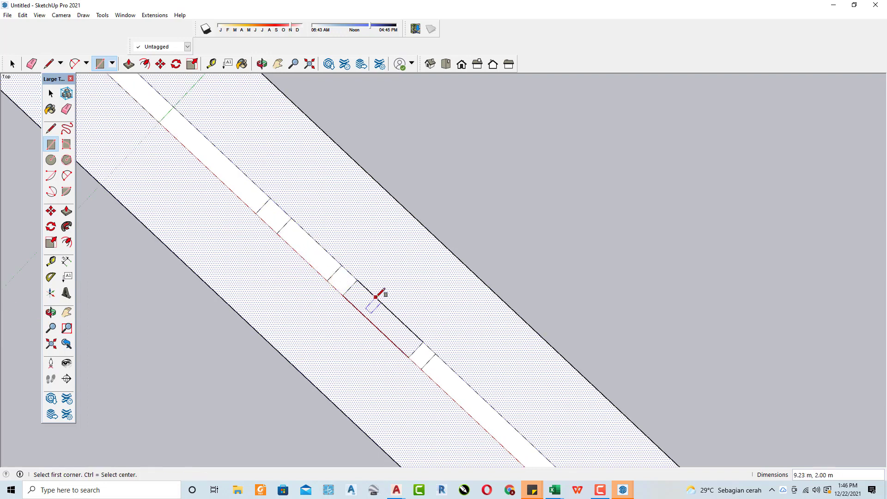
Step: Draw two small narrow rectangles across the median band
{"action": "left_click", "coordinate": [375, 297]}
{"action": "left_click", "coordinate": [410, 355]}
{"action": "scroll", "coordinate": [397, 349], "scroll_direction": "down", "scroll_amount": 1}
{"action": "scroll", "coordinate": [409, 329], "scroll_direction": "up", "scroll_amount": 1}
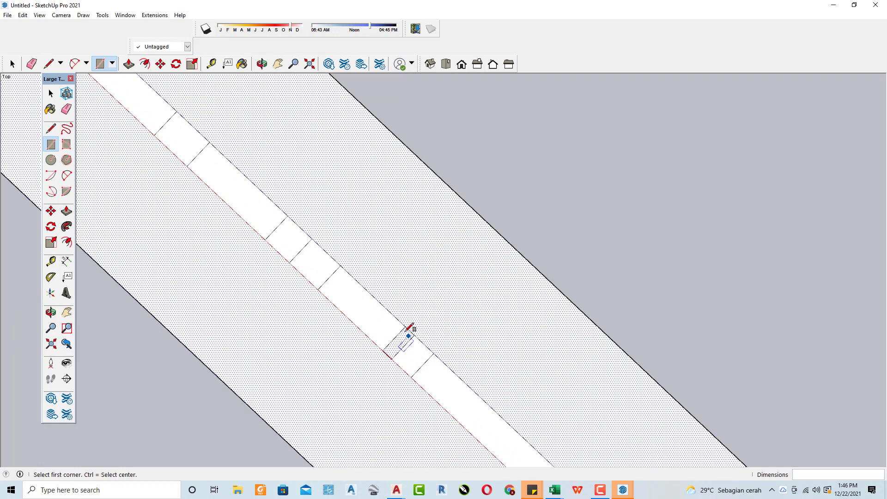
{"action": "scroll", "coordinate": [410, 328], "scroll_direction": "up", "scroll_amount": 1}
{"action": "left_click", "coordinate": [405, 326]}
{"action": "left_click", "coordinate": [392, 360]}
Step: Erase the crossing edges inside the median band with the Eraser
{"action": "key", "text": "space"}
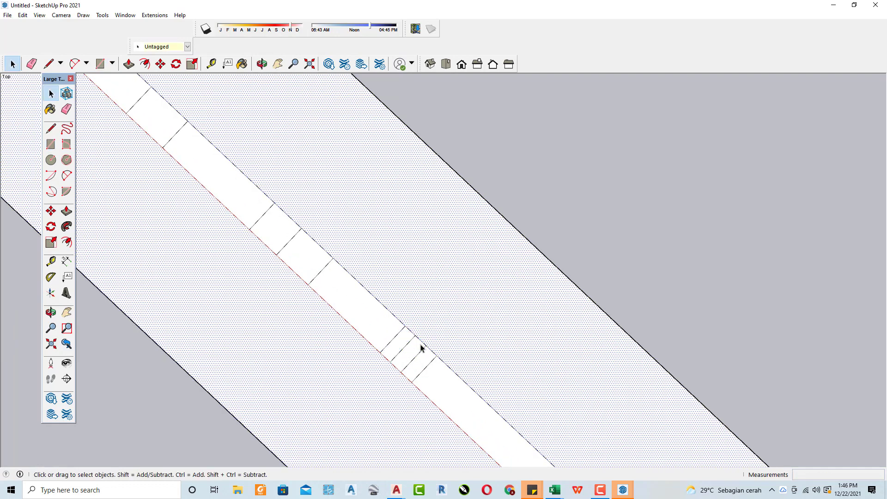
{"action": "scroll", "coordinate": [421, 347], "scroll_direction": "down", "scroll_amount": 2}
{"action": "left_click", "coordinate": [260, 227]}
{"action": "middle_click_drag", "start_coordinate": [254, 217], "coordinate": [302, 247]}
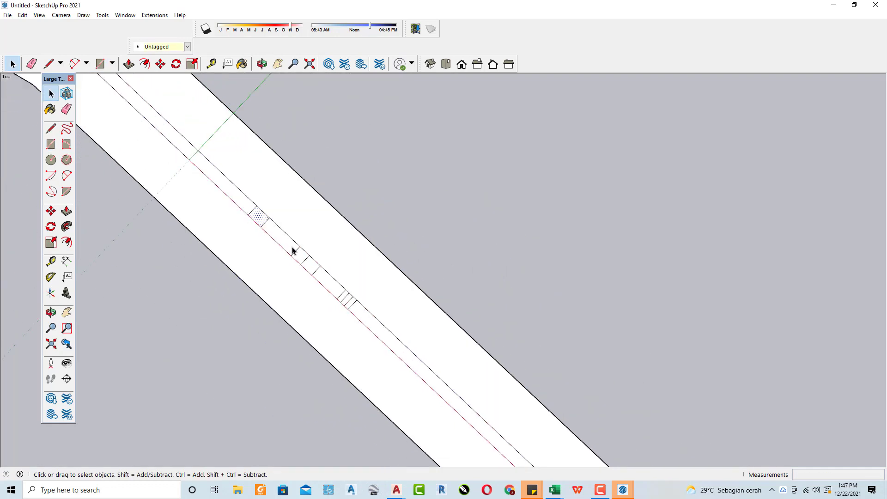
{"action": "scroll", "coordinate": [293, 237], "scroll_direction": "up", "scroll_amount": 2}
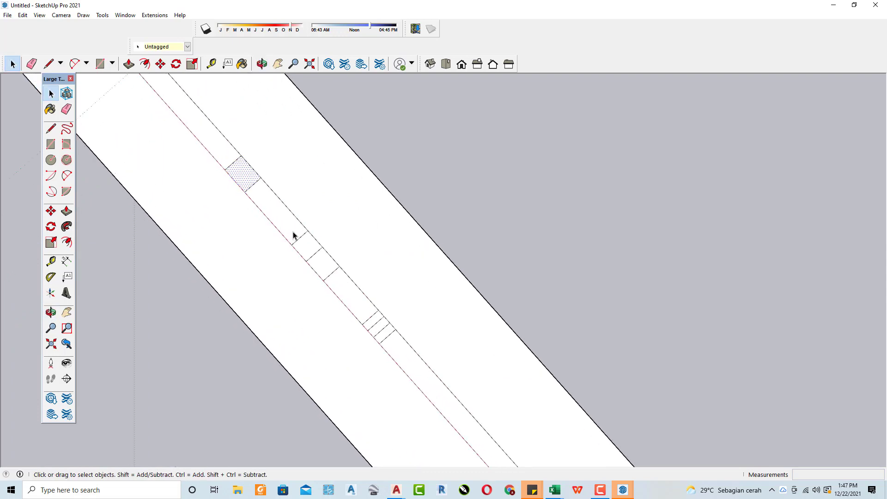
{"action": "scroll", "coordinate": [300, 248], "scroll_direction": "up", "scroll_amount": 2}
{"action": "key", "text": "e"}
{"action": "scroll", "coordinate": [310, 233], "scroll_direction": "up", "scroll_amount": 1}
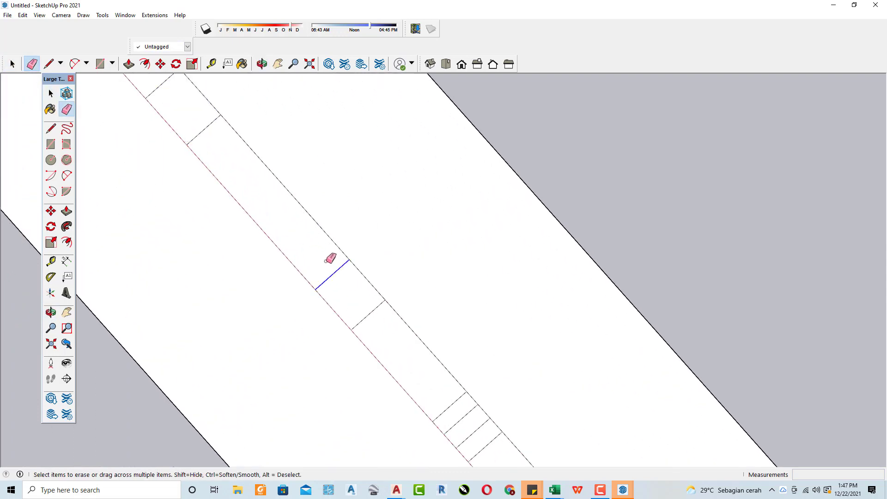
{"action": "left_click", "coordinate": [356, 292]}
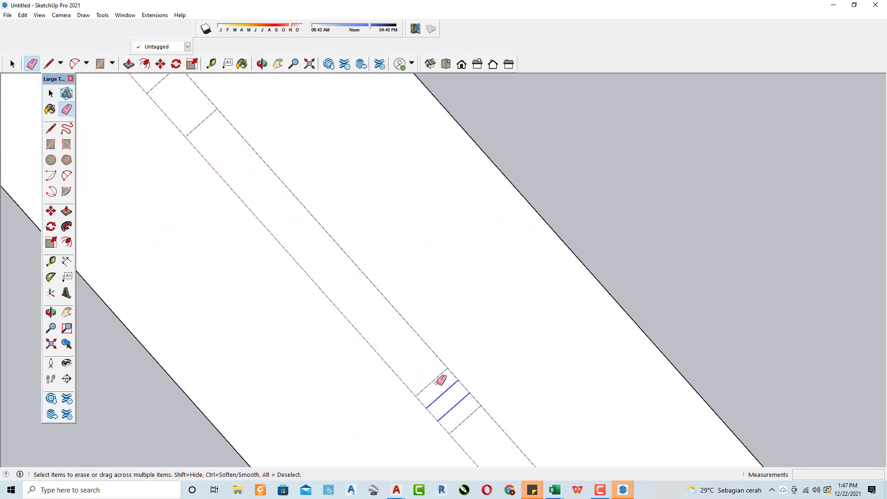
{"action": "left_click_drag", "start_coordinate": [459, 407], "coordinate": [431, 379]}
{"action": "key", "text": "space"}
Step: Erase the last stray edge crossing the median strip
{"action": "left_click", "coordinate": [426, 384]}
{"action": "scroll", "coordinate": [357, 303], "scroll_direction": "down", "scroll_amount": 2}
{"action": "middle_click_drag", "start_coordinate": [356, 303], "coordinate": [307, 257], "text": "shift"}
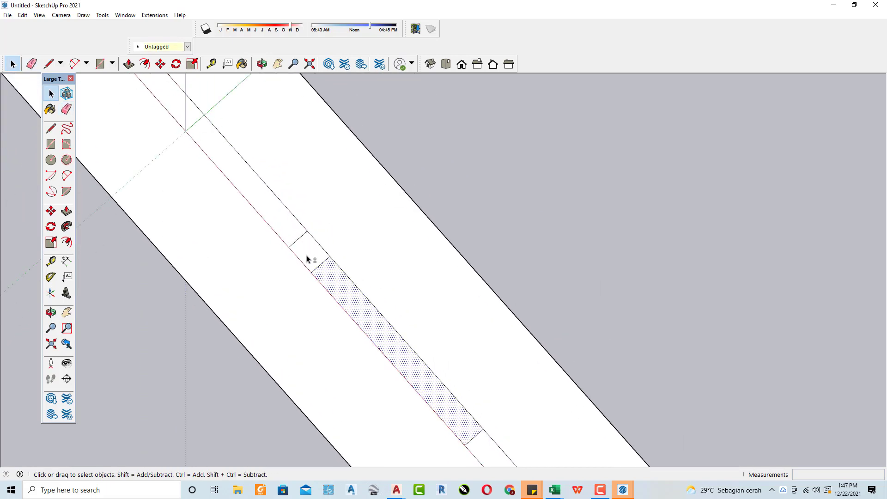
{"action": "scroll", "coordinate": [309, 262], "scroll_direction": "up", "scroll_amount": 1}
{"action": "key", "text": "e"}
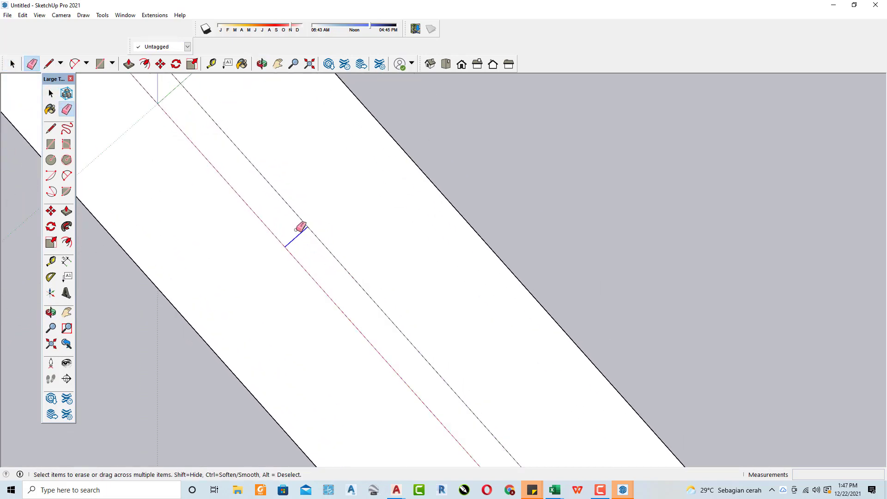
{"action": "left_click", "coordinate": [300, 227]}
{"action": "key", "text": "space"}
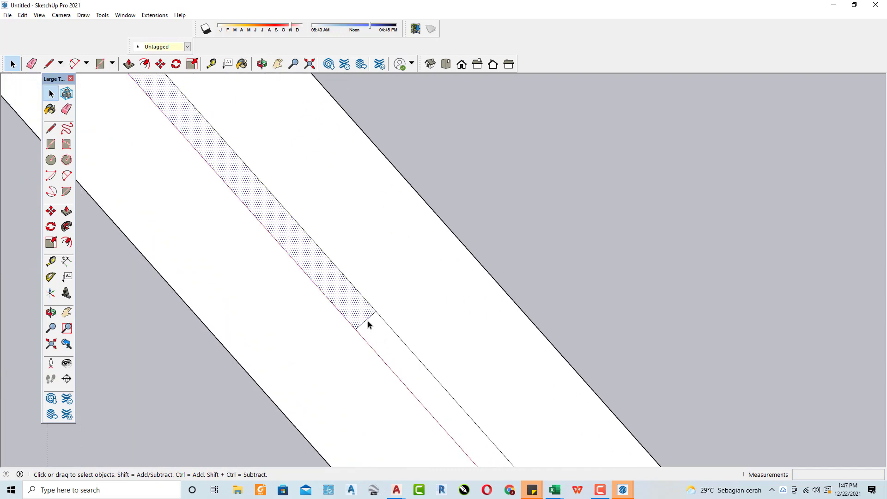
{"action": "key", "text": "Escape"}
Step: Select the continuous median strip and orbit out to view the whole bent road
{"action": "scroll", "coordinate": [348, 251], "scroll_direction": "down", "scroll_amount": 2}
{"action": "left_click", "coordinate": [364, 287]}
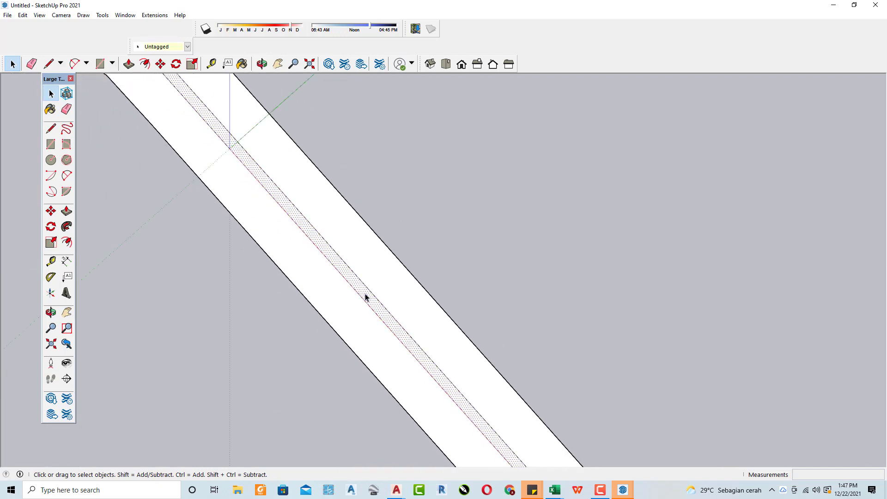
{"action": "scroll", "coordinate": [456, 257], "scroll_direction": "down", "scroll_amount": 2}
{"action": "scroll", "coordinate": [464, 253], "scroll_direction": "down", "scroll_amount": 2}
{"action": "scroll", "coordinate": [464, 253], "scroll_direction": "down", "scroll_amount": 1}
{"action": "mouse_move", "coordinate": [515, 316]}
{"action": "middle_mouse_down"}
{"action": "mouse_move", "coordinate": [471, 311]}
{"action": "mouse_move", "coordinate": [733, 303]}
{"action": "mouse_move", "coordinate": [322, 304]}
{"action": "middle_mouse_up"}
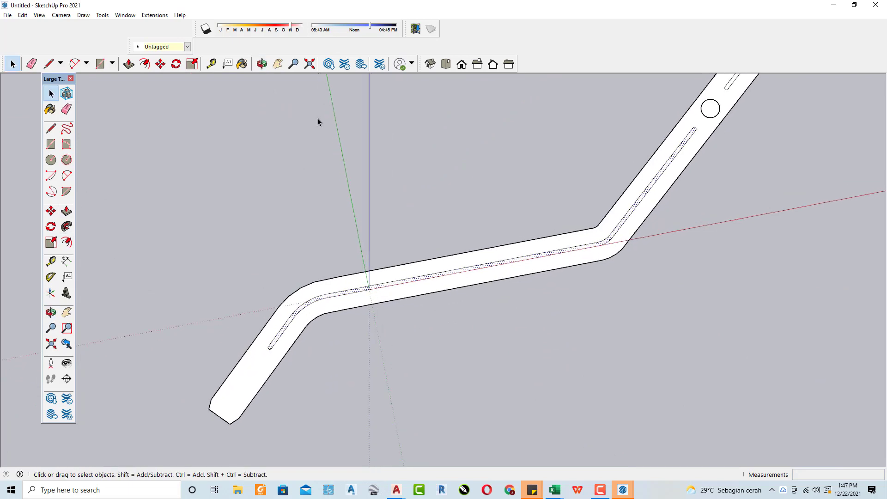
Step: Show the Default Tray and pick Grass Dark Green in the Materials panel
{"action": "left_click", "coordinate": [126, 16]}
{"action": "mouse_move", "coordinate": [142, 26]}
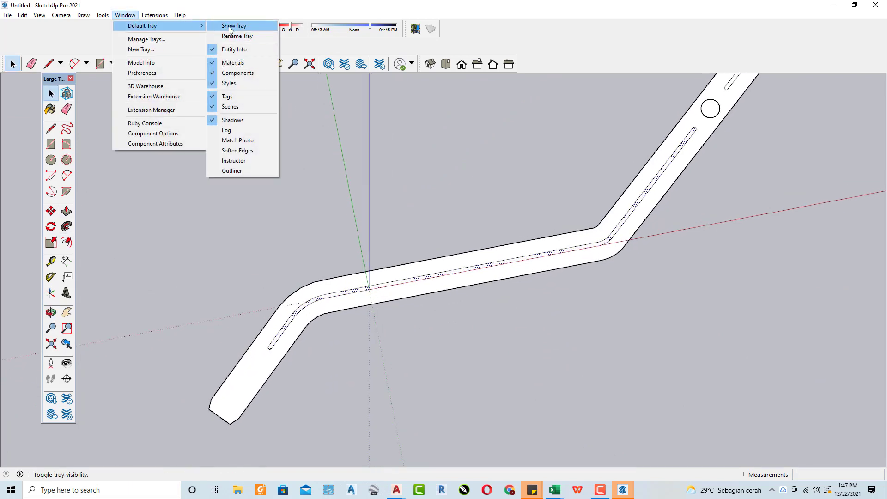
{"action": "left_click", "coordinate": [226, 26]}
{"action": "left_click", "coordinate": [690, 173]}
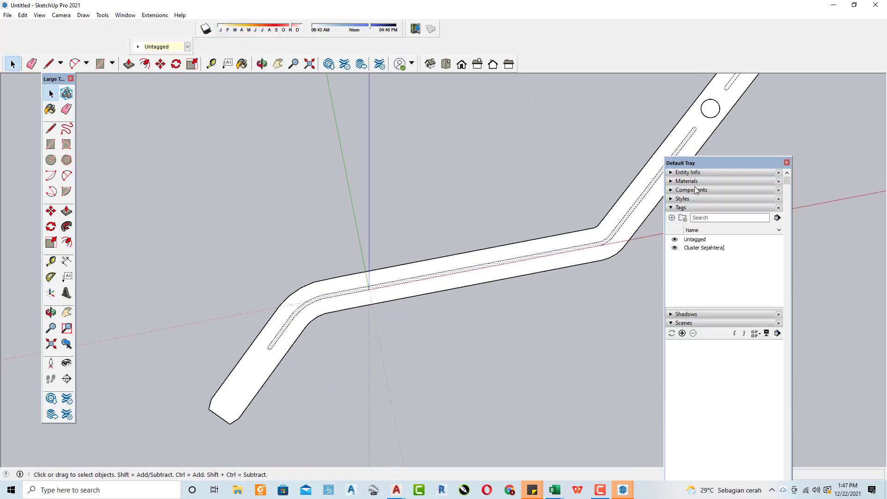
{"action": "left_click", "coordinate": [697, 182]}
{"action": "left_click", "coordinate": [747, 303]}
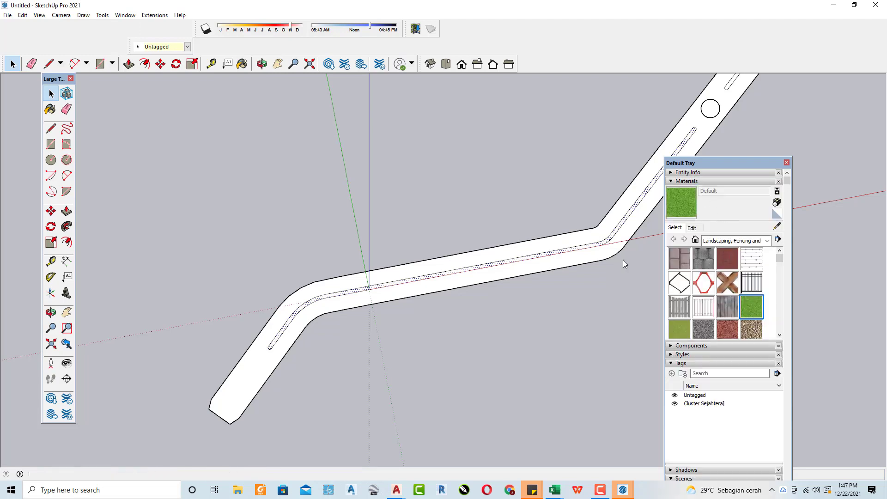
Step: Paint the inner and upper median strips Grass Dark Green
{"action": "scroll", "coordinate": [565, 248], "scroll_direction": "up", "scroll_amount": 2}
{"action": "scroll", "coordinate": [566, 249], "scroll_direction": "up", "scroll_amount": 2}
{"action": "left_click", "coordinate": [569, 251]}
{"action": "scroll", "coordinate": [422, 200], "scroll_direction": "down", "scroll_amount": 3}
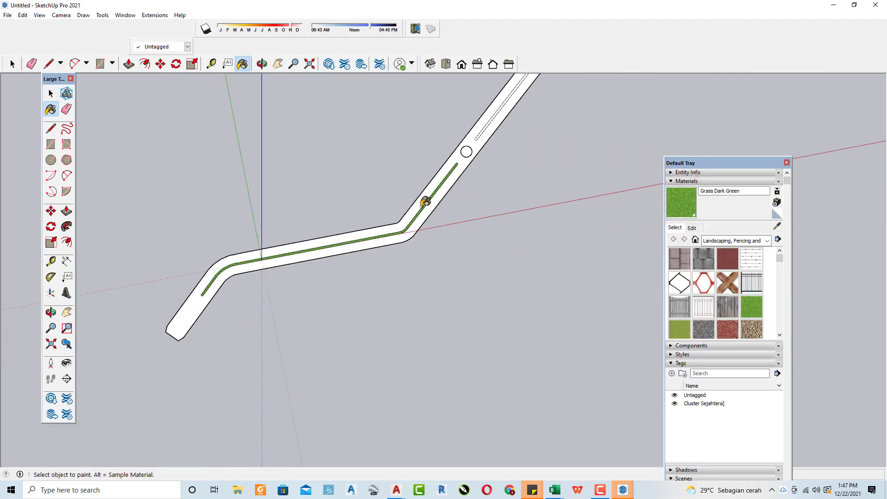
{"action": "middle_click_drag", "start_coordinate": [422, 201], "coordinate": [432, 242]}
{"action": "scroll", "coordinate": [431, 233], "scroll_direction": "up", "scroll_amount": 3}
{"action": "left_click", "coordinate": [432, 223]}
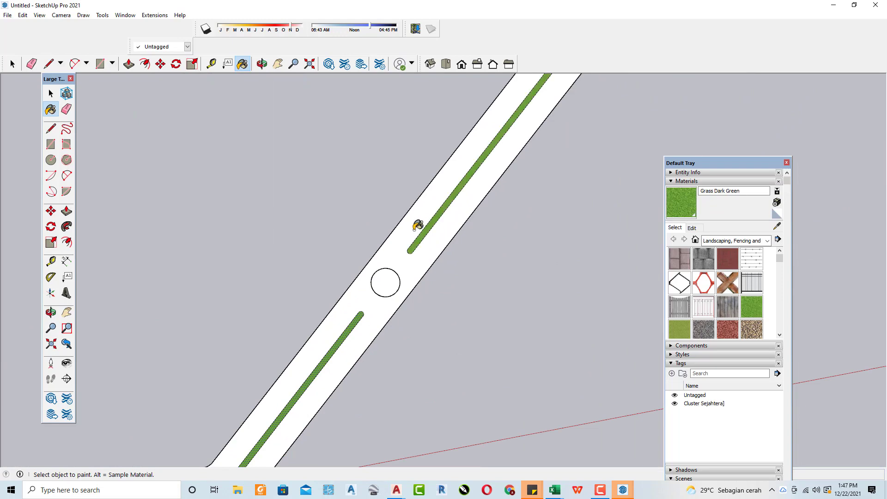
{"action": "scroll", "coordinate": [462, 247], "scroll_direction": "down", "scroll_amount": 3}
{"action": "scroll", "coordinate": [404, 255], "scroll_direction": "up", "scroll_amount": 2}
{"action": "scroll", "coordinate": [414, 261], "scroll_direction": "up", "scroll_amount": 2}
Step: Select the circle in the middle of the road
{"action": "key", "text": "space"}
{"action": "scroll", "coordinate": [414, 259], "scroll_direction": "up", "scroll_amount": 1}
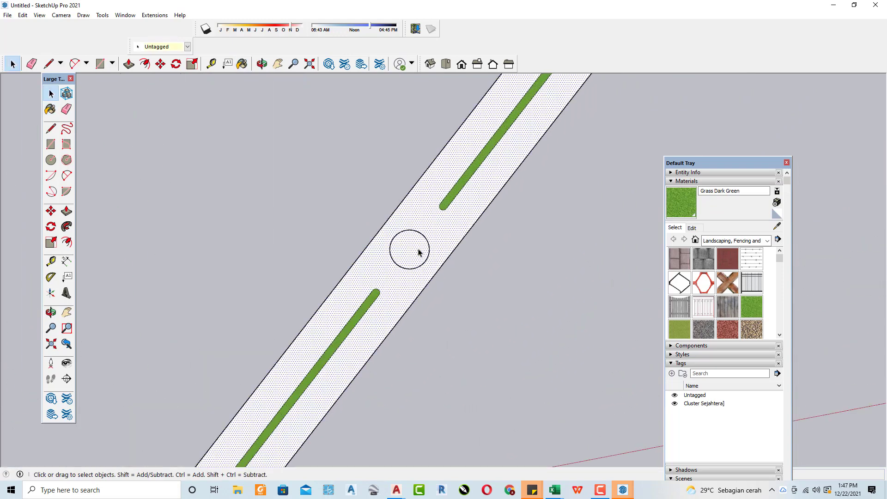
{"action": "scroll", "coordinate": [420, 249], "scroll_direction": "up", "scroll_amount": 2}
{"action": "left_click", "coordinate": [425, 242]}
{"action": "scroll", "coordinate": [420, 251], "scroll_direction": "up", "scroll_amount": 2}
{"action": "scroll", "coordinate": [420, 251], "scroll_direction": "up", "scroll_amount": 1}
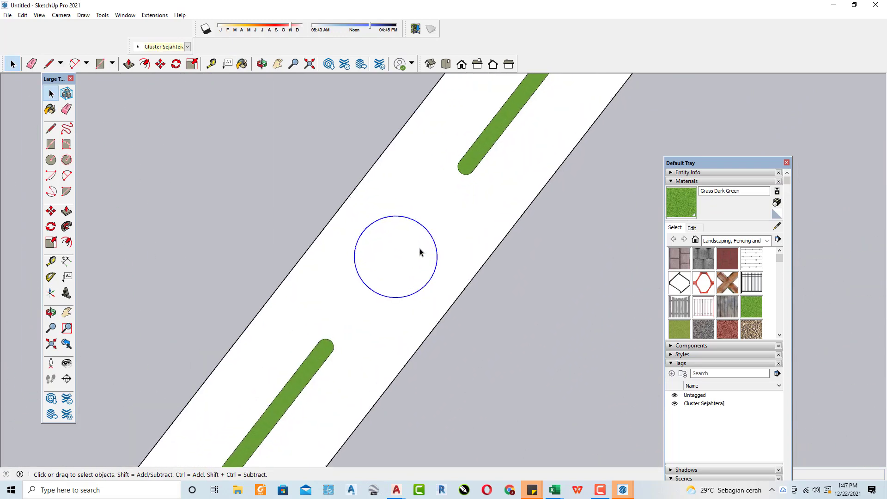
Step: Select the circle in the road with a selection box
{"action": "left_click", "coordinate": [51, 160]}
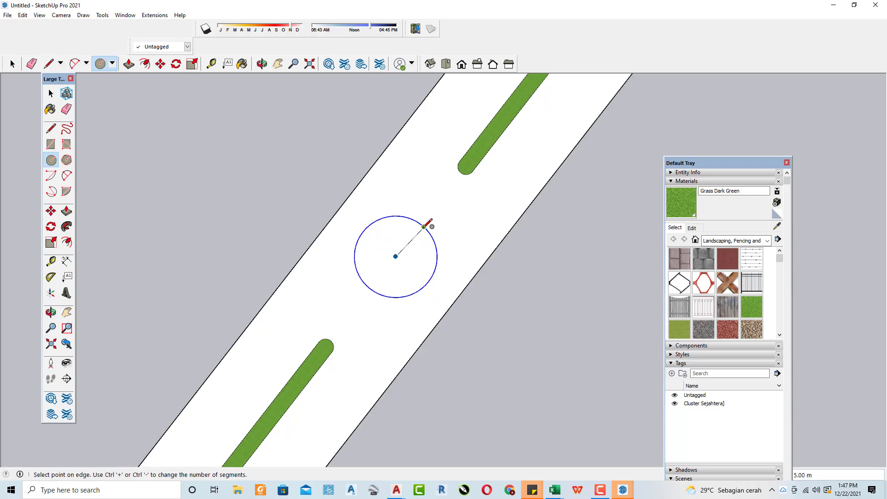
{"action": "key", "text": "space"}
{"action": "left_click", "coordinate": [401, 258]}
{"action": "scroll", "coordinate": [401, 254], "scroll_direction": "down", "scroll_amount": 2}
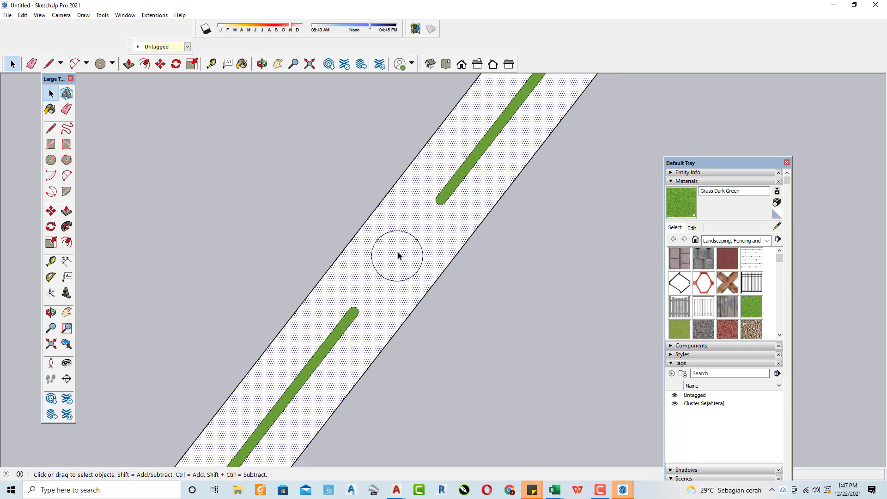
{"action": "scroll", "coordinate": [398, 256], "scroll_direction": "down", "scroll_amount": 2}
{"action": "left_click", "coordinate": [413, 243]}
{"action": "scroll", "coordinate": [410, 244], "scroll_direction": "up", "scroll_amount": 2}
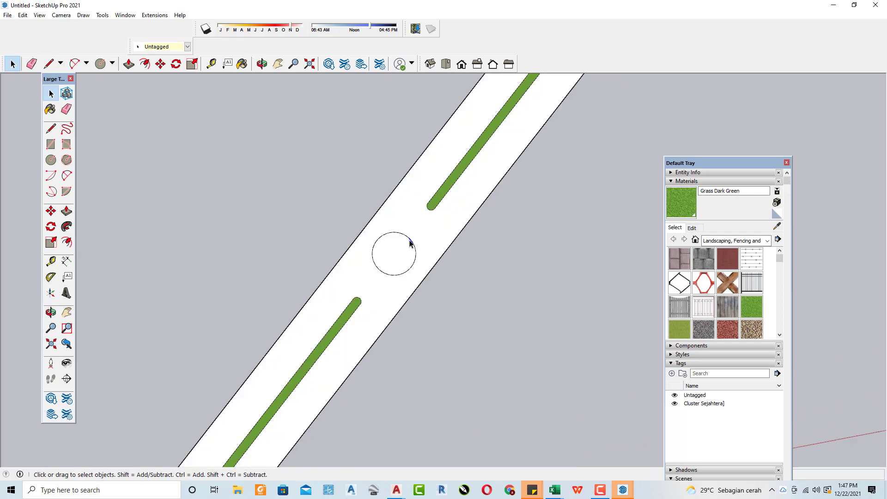
{"action": "left_click_drag", "start_coordinate": [452, 291], "coordinate": [448, 289]}
{"action": "scroll", "coordinate": [416, 267], "scroll_direction": "up", "scroll_amount": 1}
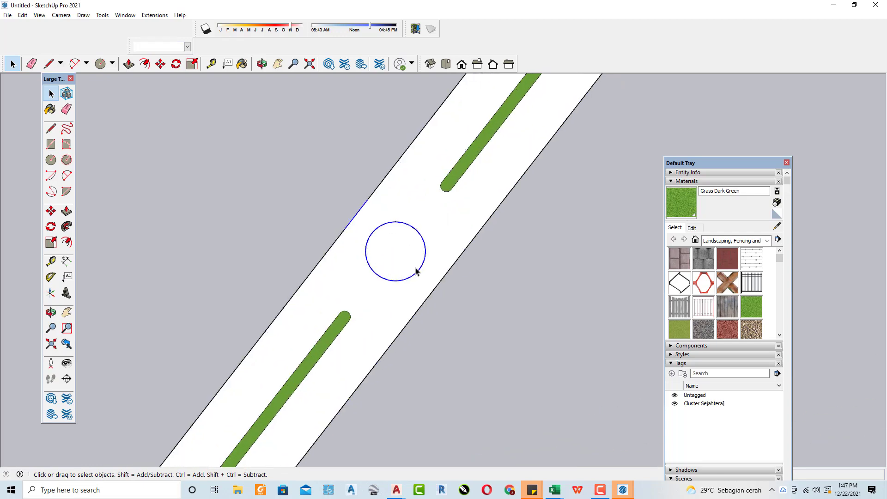
Step: Draw a roughly 9.91 m line across the circle, then orbit to an oblique view
{"action": "key", "text": "l"}
{"action": "left_click", "coordinate": [374, 272]}
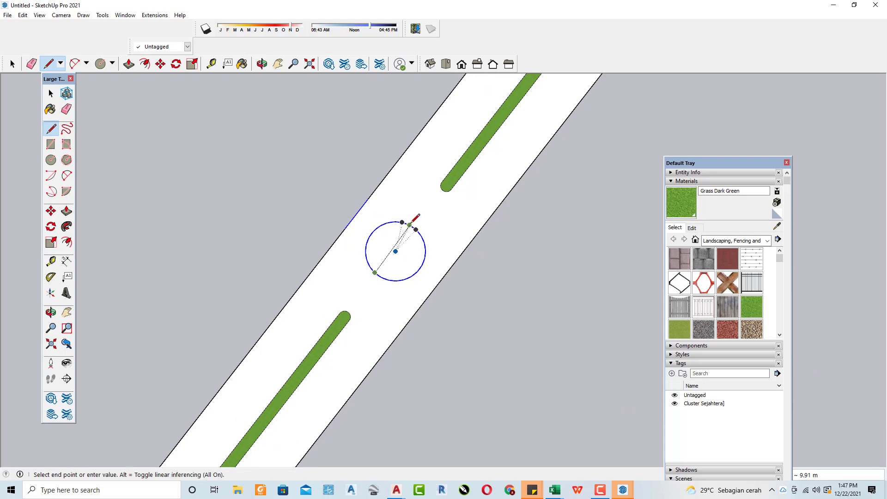
{"action": "left_click", "coordinate": [410, 224]}
{"action": "key", "text": "space"}
{"action": "left_click", "coordinate": [396, 245]}
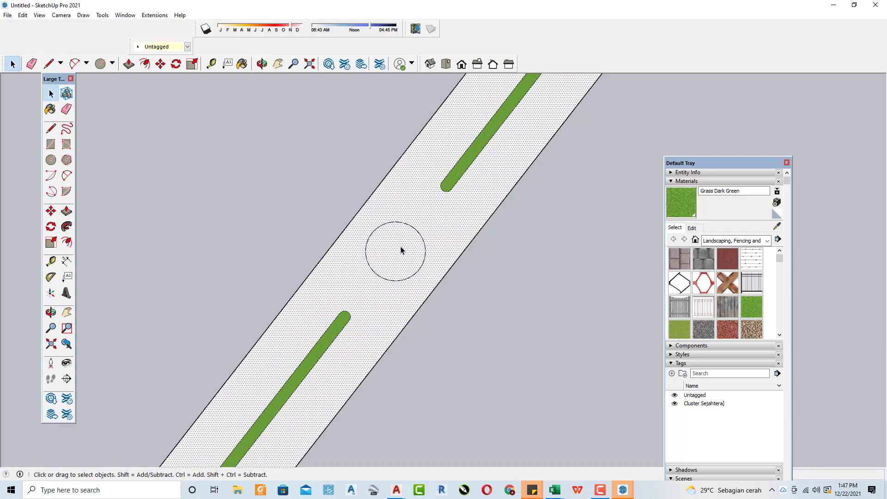
{"action": "scroll", "coordinate": [401, 250], "scroll_direction": "down", "scroll_amount": 5}
{"action": "mouse_move", "coordinate": [481, 300]}
{"action": "middle_mouse_down"}
{"action": "mouse_move", "coordinate": [304, 258]}
{"action": "mouse_move", "coordinate": [301, 284]}
{"action": "middle_mouse_up"}
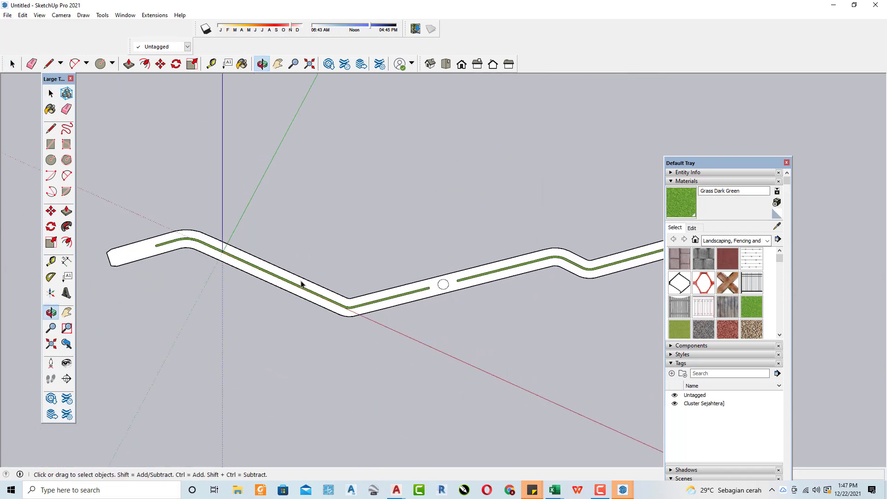
Step: Push/pull the green median strip up 0.1 m above the road surface
{"action": "scroll", "coordinate": [439, 293], "scroll_direction": "up", "scroll_amount": 1}
{"action": "scroll", "coordinate": [491, 317], "scroll_direction": "up", "scroll_amount": 2}
{"action": "scroll", "coordinate": [343, 323], "scroll_direction": "up", "scroll_amount": 2}
{"action": "scroll", "coordinate": [346, 346], "scroll_direction": "up", "scroll_amount": 2}
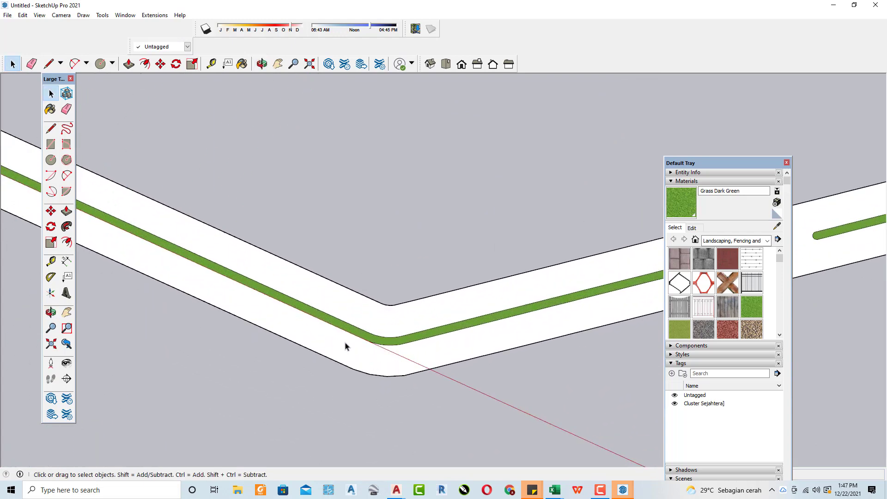
{"action": "left_click", "coordinate": [345, 346]}
{"action": "key", "text": "p"}
{"action": "left_click_drag", "start_coordinate": [346, 345], "coordinate": [343, 342]}
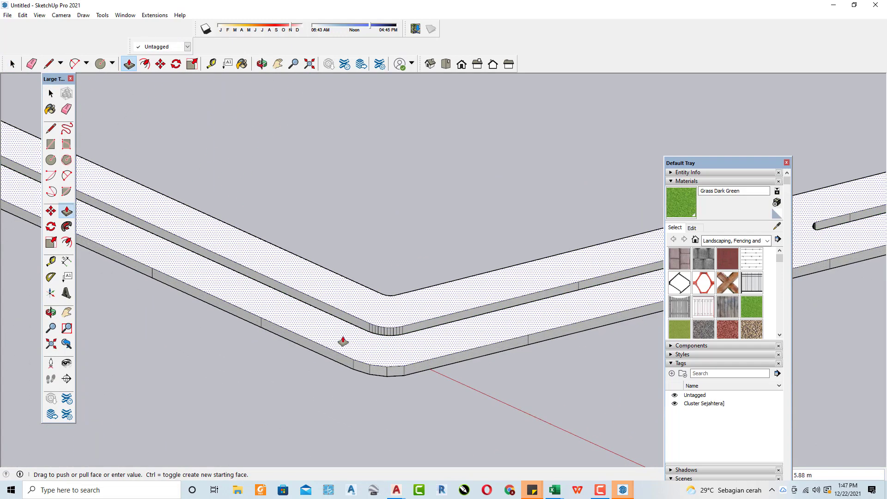
{"action": "key", "text": "Return"}
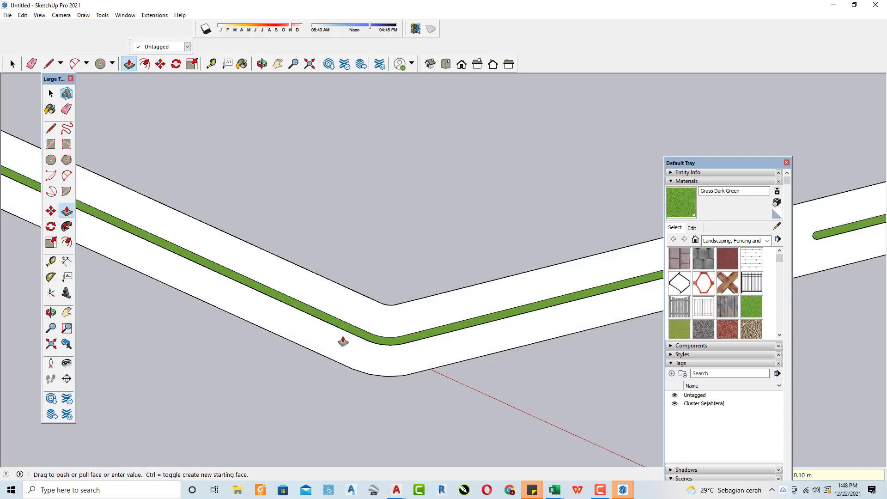
{"action": "mouse_move", "coordinate": [352, 317]}
{"action": "middle_mouse_down"}
{"action": "mouse_move", "coordinate": [170, 306]}
{"action": "mouse_move", "coordinate": [319, 301]}
{"action": "mouse_move", "coordinate": [390, 279]}
{"action": "mouse_move", "coordinate": [375, 342]}
{"action": "mouse_move", "coordinate": [293, 333]}
{"action": "mouse_move", "coordinate": [399, 293]}
{"action": "mouse_move", "coordinate": [529, 263]}
{"action": "mouse_move", "coordinate": [438, 335]}
{"action": "mouse_move", "coordinate": [369, 334]}
{"action": "mouse_move", "coordinate": [562, 275]}
{"action": "mouse_move", "coordinate": [502, 270]}
{"action": "middle_mouse_up"}
Step: Apply Push/Pull once more, then orbit so the road runs nearly horizontally
{"action": "key", "text": "p"}
{"action": "scroll", "coordinate": [502, 269], "scroll_direction": "down", "scroll_amount": 5}
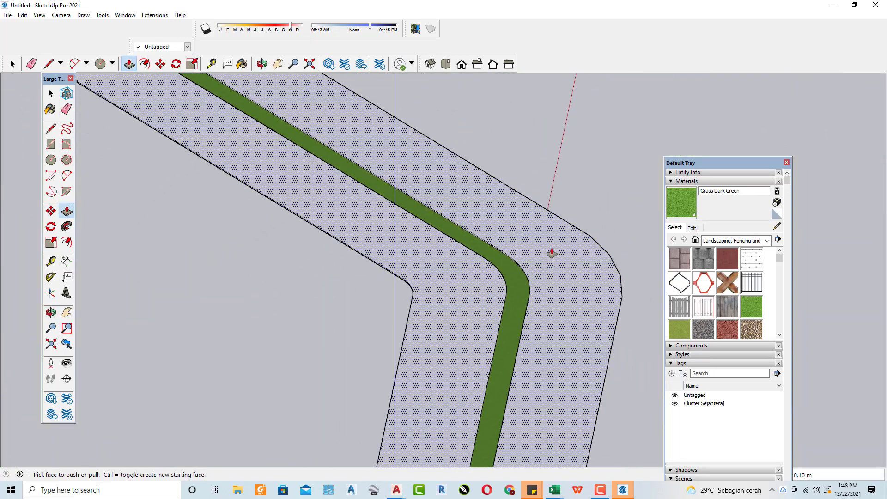
{"action": "left_click", "coordinate": [541, 246]}
{"action": "key", "text": "space"}
{"action": "scroll", "coordinate": [554, 273], "scroll_direction": "down", "scroll_amount": 3}
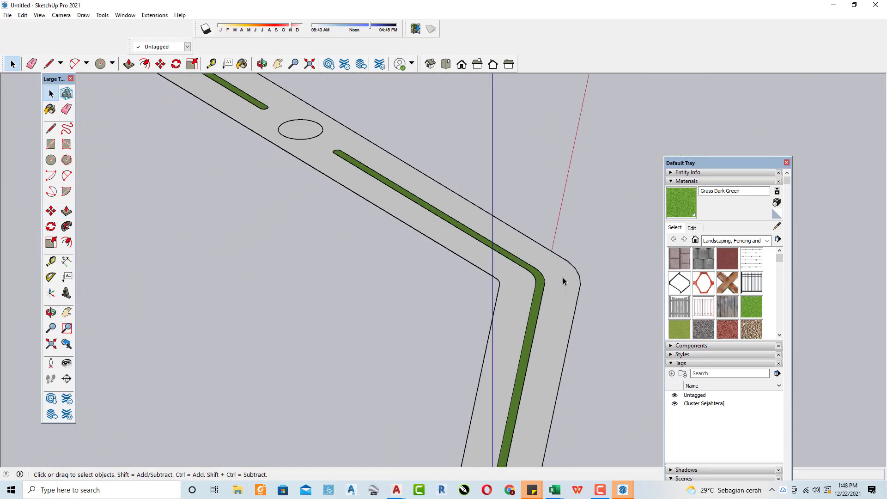
{"action": "mouse_move", "coordinate": [560, 279]}
{"action": "middle_mouse_down"}
{"action": "mouse_move", "coordinate": [187, 303]}
{"action": "mouse_move", "coordinate": [176, 337]}
{"action": "mouse_move", "coordinate": [160, 272]}
{"action": "mouse_move", "coordinate": [351, 362]}
{"action": "mouse_move", "coordinate": [218, 252]}
{"action": "mouse_move", "coordinate": [390, 307]}
{"action": "mouse_move", "coordinate": [405, 348]}
{"action": "mouse_move", "coordinate": [205, 237]}
{"action": "mouse_move", "coordinate": [307, 257]}
{"action": "middle_mouse_up"}
{"action": "scroll", "coordinate": [307, 258], "scroll_direction": "up", "scroll_amount": 3}
Step: Switch to Top view and place guides along the road's left end, top and bottom edges
{"action": "left_click", "coordinate": [449, 64]}
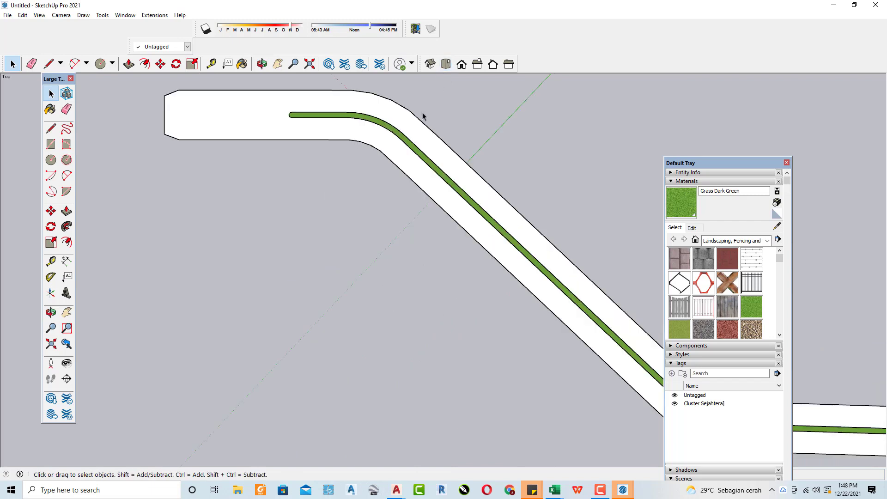
{"action": "scroll", "coordinate": [259, 203], "scroll_direction": "up", "scroll_amount": 2}
{"action": "scroll", "coordinate": [242, 198], "scroll_direction": "up", "scroll_amount": 2}
{"action": "key", "text": "t"}
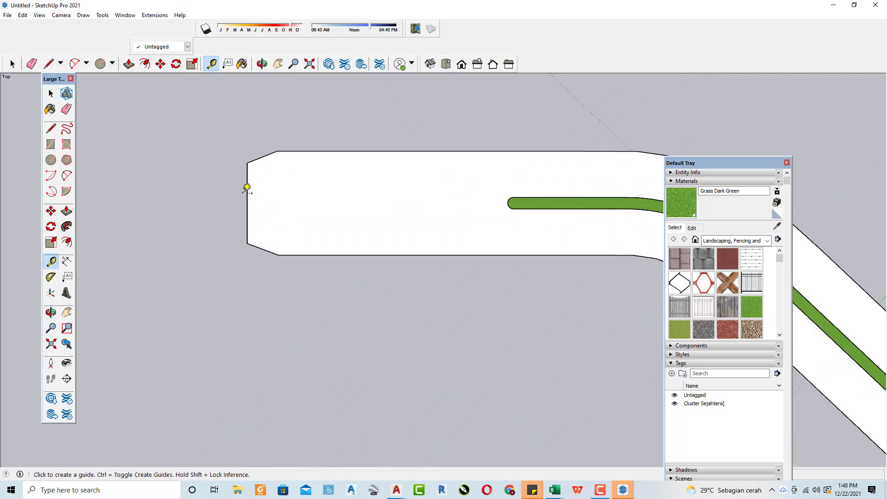
{"action": "scroll", "coordinate": [247, 188], "scroll_direction": "up", "scroll_amount": 2}
{"action": "left_click", "coordinate": [250, 167]}
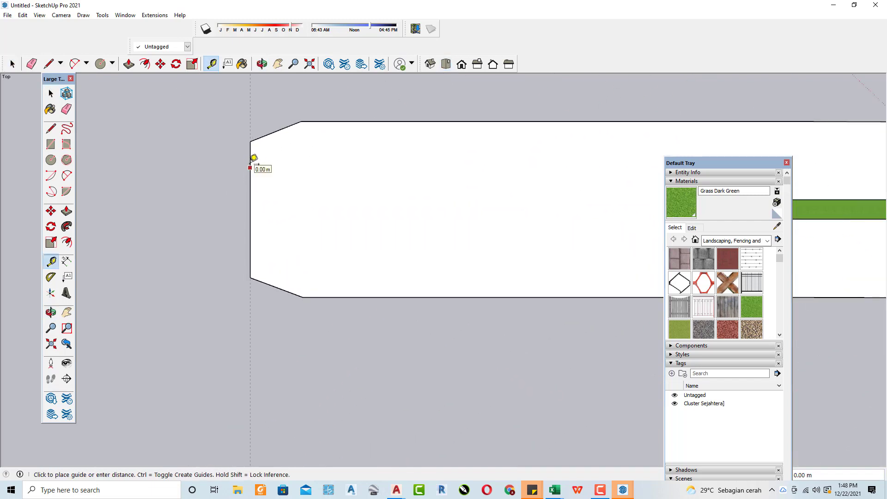
{"action": "left_click", "coordinate": [254, 159]}
{"action": "left_click", "coordinate": [327, 121]}
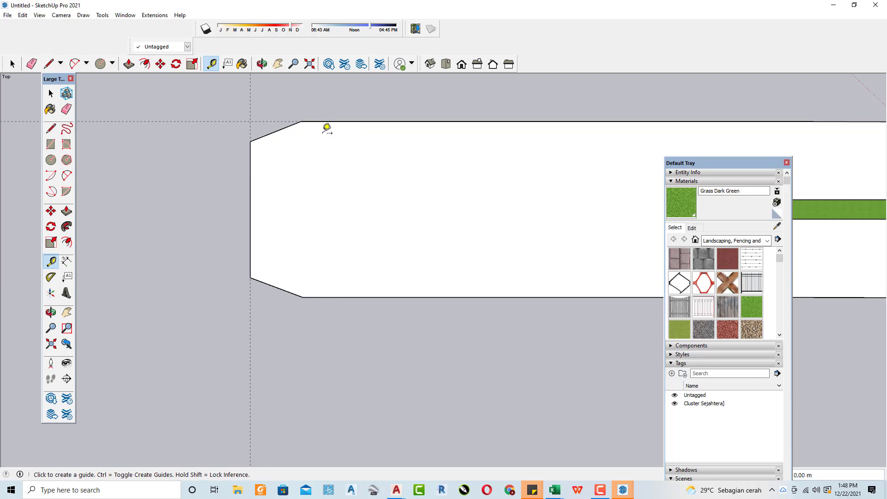
{"action": "left_click", "coordinate": [337, 296]}
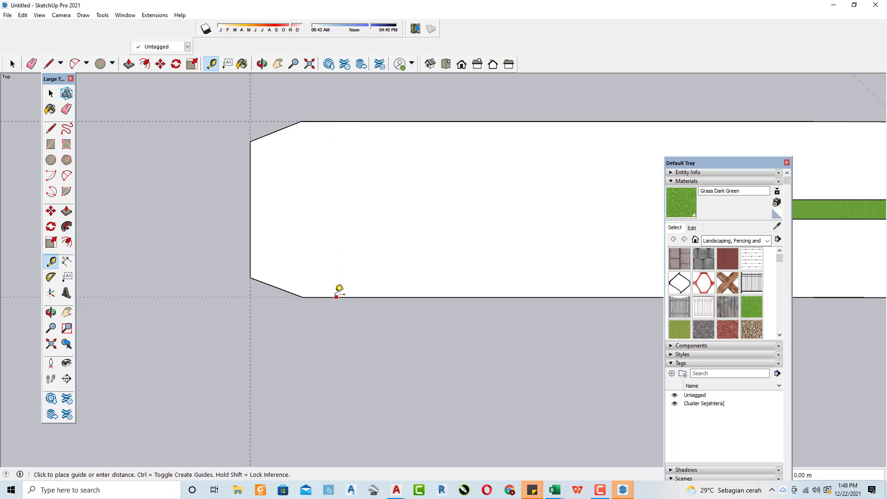
{"action": "left_click", "coordinate": [337, 295]}
Step: Trace lines along the guides to close the left-end corner triangle into a face
{"action": "key", "text": "l"}
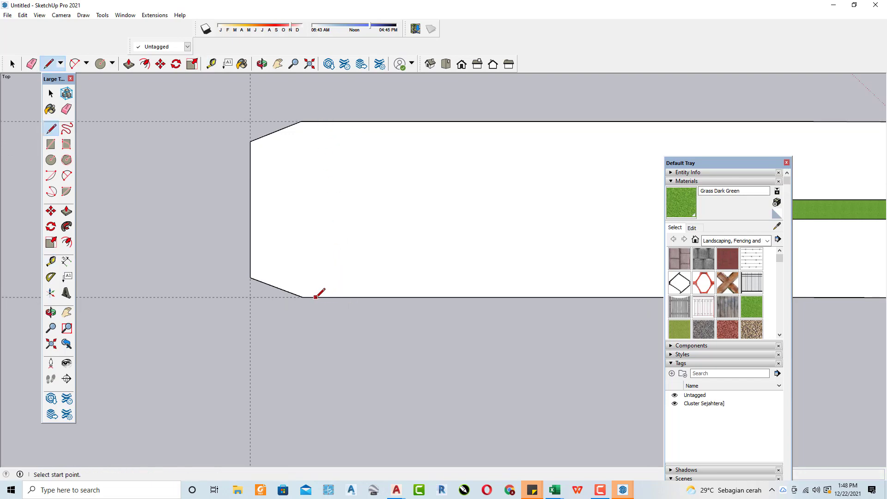
{"action": "left_click", "coordinate": [315, 297]}
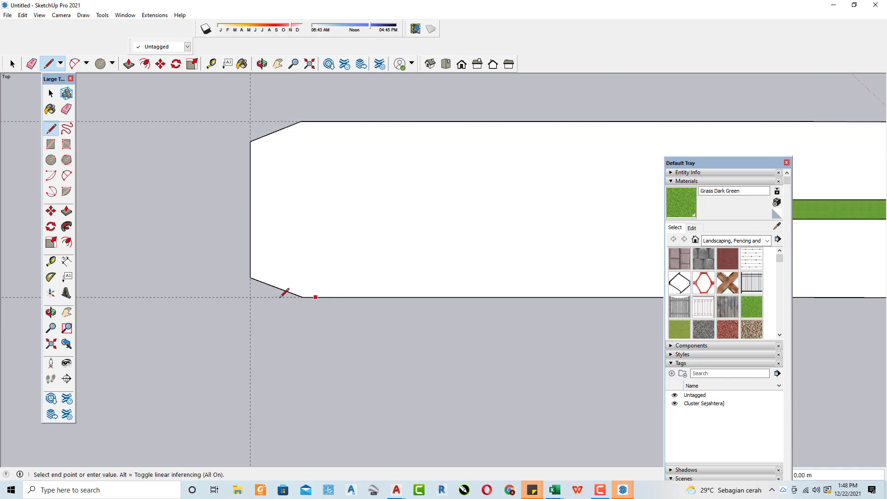
{"action": "left_click", "coordinate": [250, 122]}
{"action": "left_click", "coordinate": [301, 121]}
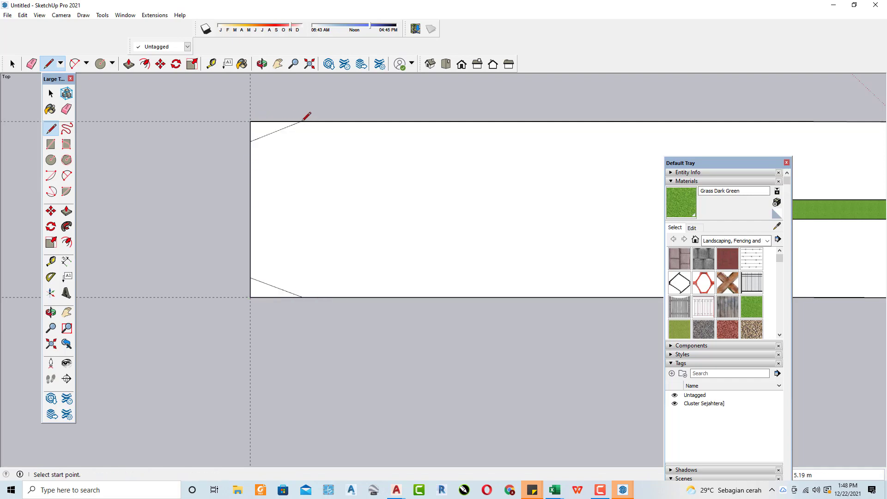
{"action": "key", "text": "space"}
{"action": "key", "text": "e"}
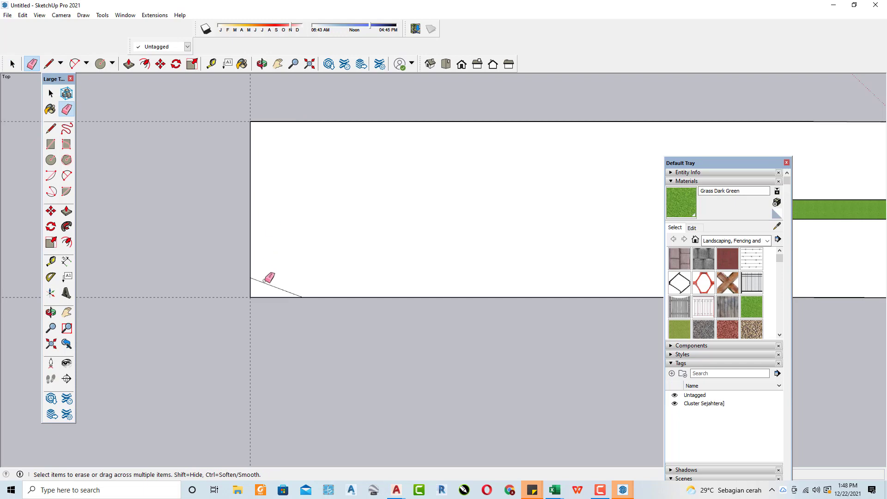
{"action": "key", "text": "space"}
{"action": "scroll", "coordinate": [194, 217], "scroll_direction": "down", "scroll_amount": 3}
{"action": "scroll", "coordinate": [231, 213], "scroll_direction": "down", "scroll_amount": 3}
Step: Pan and orbit to a tilted perspective of the road
{"action": "scroll", "coordinate": [162, 162], "scroll_direction": "down", "scroll_amount": 3}
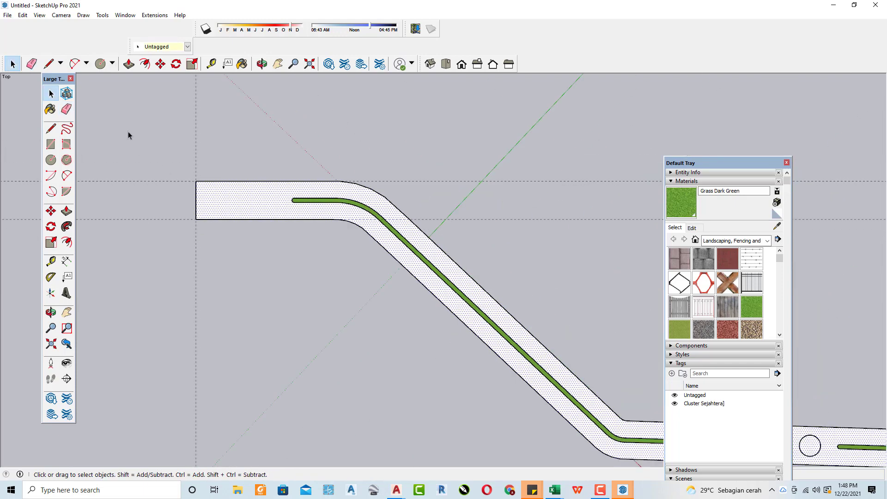
{"action": "scroll", "coordinate": [258, 185], "scroll_direction": "down", "scroll_amount": 2}
{"action": "mouse_move", "coordinate": [386, 243]}
{"action": "middle_mouse_down", "text": "shift"}
{"action": "mouse_move", "coordinate": [277, 204]}
{"action": "mouse_move", "coordinate": [337, 265]}
{"action": "middle_mouse_up", "text": "shift"}
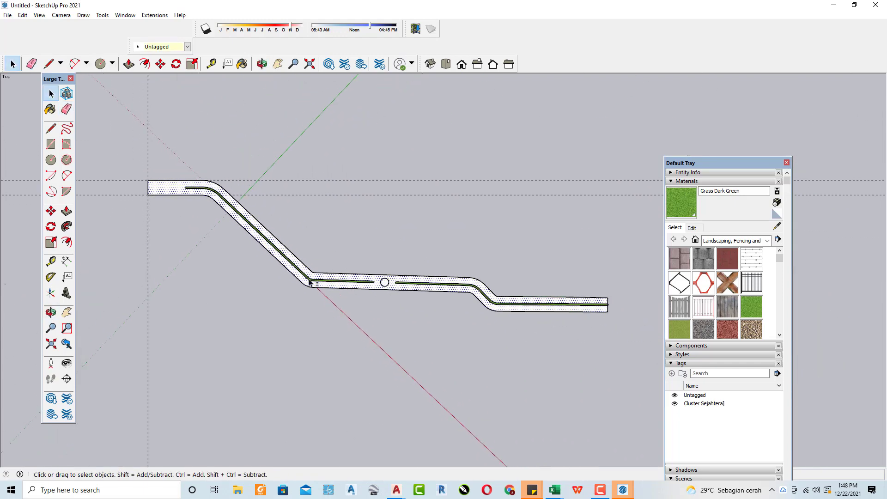
{"action": "scroll", "coordinate": [233, 232], "scroll_direction": "up", "scroll_amount": 2}
{"action": "mouse_move", "coordinate": [233, 232]}
{"action": "middle_mouse_down"}
{"action": "mouse_move", "coordinate": [238, 214]}
{"action": "mouse_move", "coordinate": [319, 182]}
{"action": "mouse_move", "coordinate": [226, 192]}
{"action": "mouse_move", "coordinate": [213, 239]}
{"action": "middle_mouse_up"}
{"action": "scroll", "coordinate": [214, 240], "scroll_direction": "up", "scroll_amount": 2}
{"action": "left_click_drag", "start_coordinate": [379, 258], "coordinate": [533, 290]}
{"action": "key", "text": "space"}
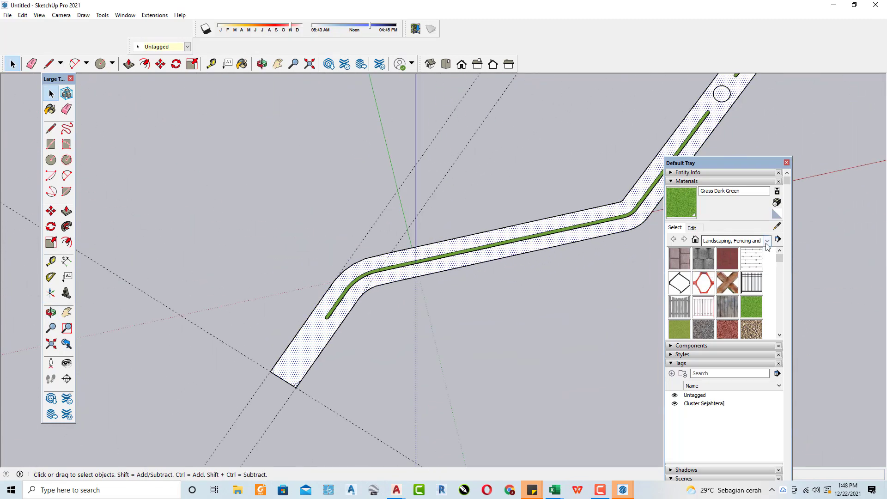
Step: Select the Pavers with Grass Herringbone material from Landscaping, Fencing and Vegetation
{"action": "left_click", "coordinate": [767, 241]}
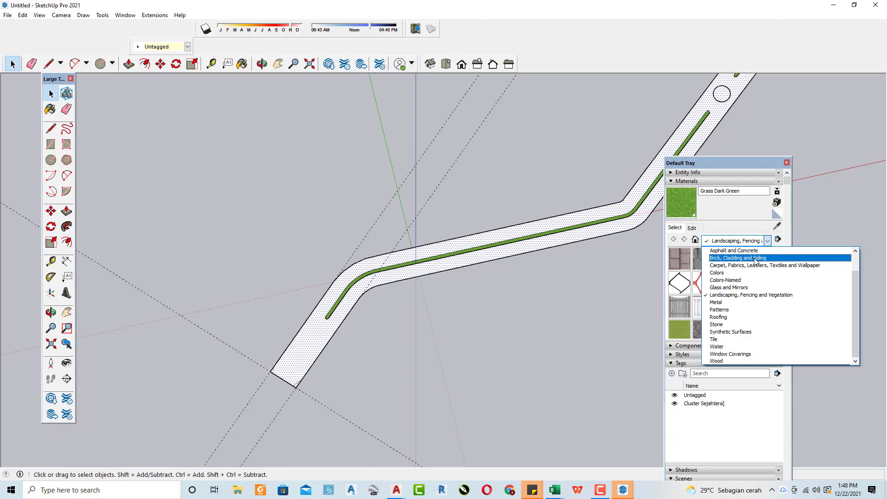
{"action": "left_click", "coordinate": [756, 259]}
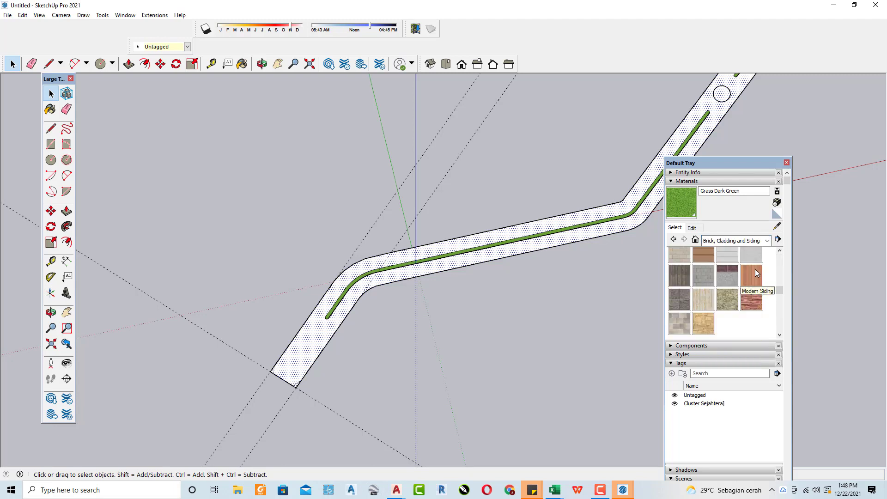
{"action": "left_click", "coordinate": [760, 241]}
{"action": "left_click", "coordinate": [770, 295]}
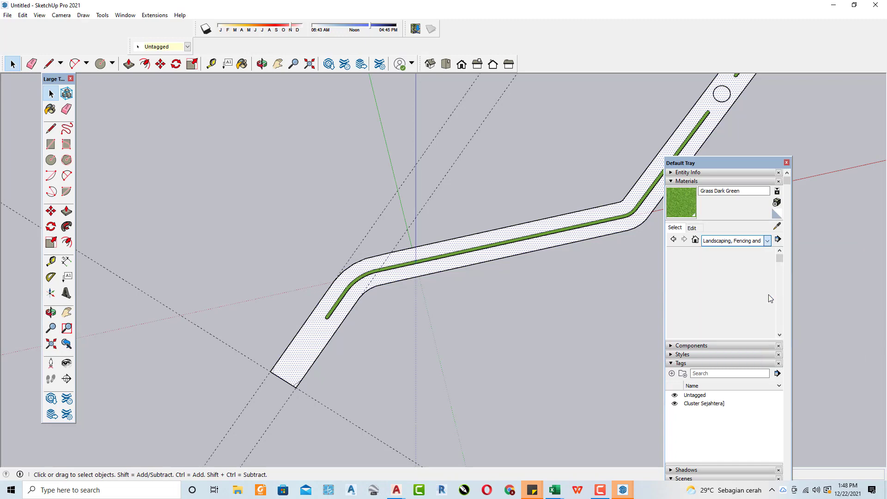
{"action": "scroll", "coordinate": [760, 299], "scroll_direction": "down", "scroll_amount": 3}
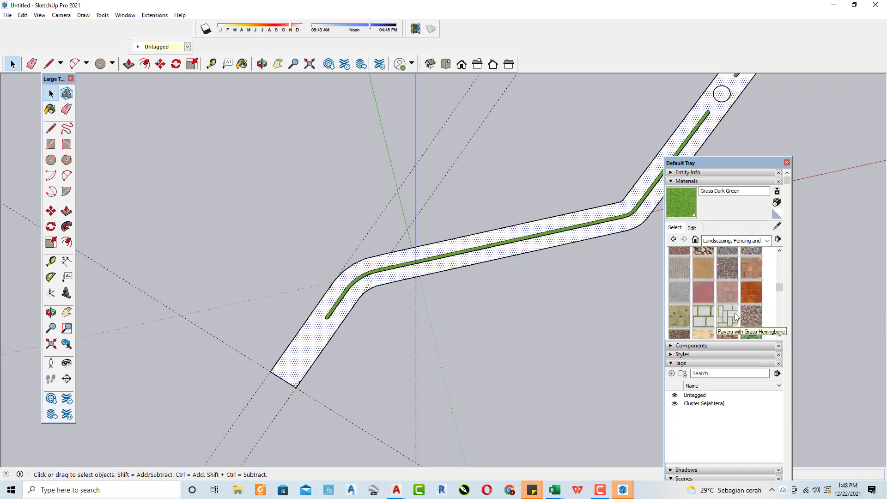
{"action": "left_click", "coordinate": [728, 316]}
Step: Paint the road face on both sides of the green median with the herringbone pavers
{"action": "scroll", "coordinate": [453, 248], "scroll_direction": "up", "scroll_amount": 1}
{"action": "scroll", "coordinate": [420, 264], "scroll_direction": "up", "scroll_amount": 3}
{"action": "scroll", "coordinate": [422, 269], "scroll_direction": "up", "scroll_amount": 2}
{"action": "scroll", "coordinate": [340, 277], "scroll_direction": "down", "scroll_amount": 2}
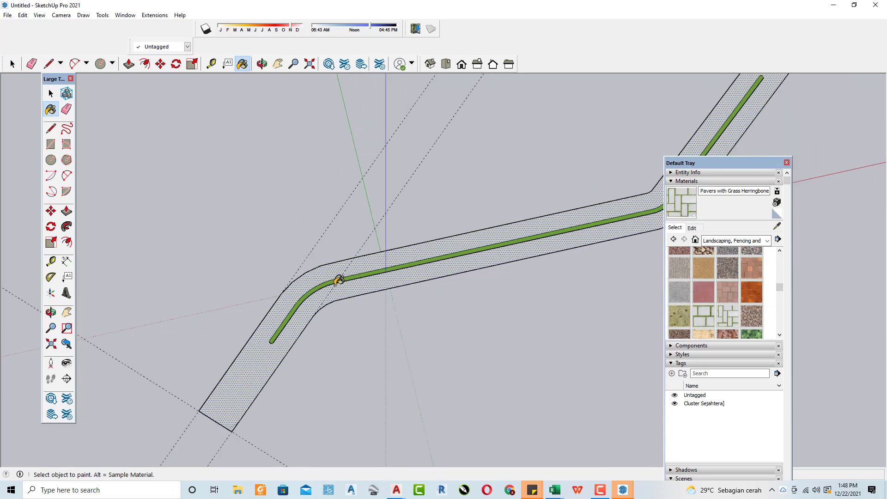
{"action": "scroll", "coordinate": [271, 323], "scroll_direction": "up", "scroll_amount": 2}
{"action": "scroll", "coordinate": [267, 283], "scroll_direction": "up", "scroll_amount": 2}
{"action": "scroll", "coordinate": [290, 276], "scroll_direction": "up", "scroll_amount": 2}
{"action": "scroll", "coordinate": [289, 277], "scroll_direction": "down", "scroll_amount": 1}
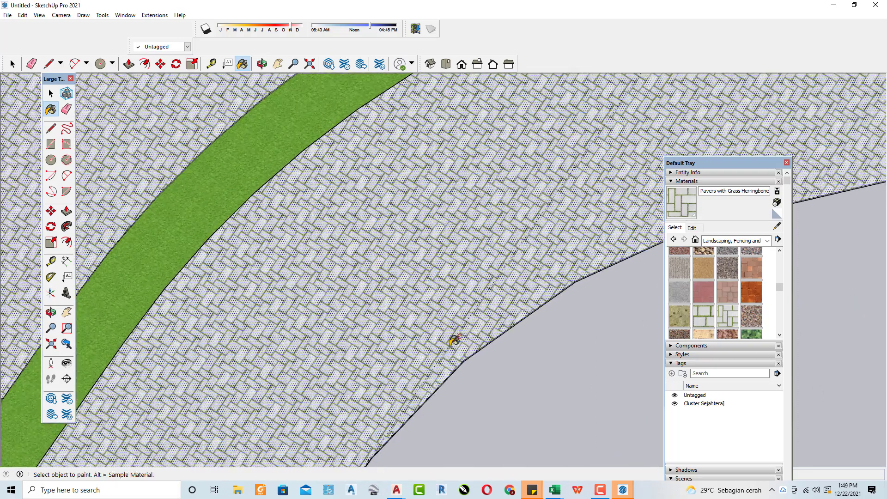
{"action": "key", "text": "space"}
Step: Orbit and zoom to inspect the paved road diagonally
{"action": "scroll", "coordinate": [382, 306], "scroll_direction": "down", "scroll_amount": 2}
{"action": "scroll", "coordinate": [370, 246], "scroll_direction": "up", "scroll_amount": 1}
{"action": "scroll", "coordinate": [419, 251], "scroll_direction": "down", "scroll_amount": 3}
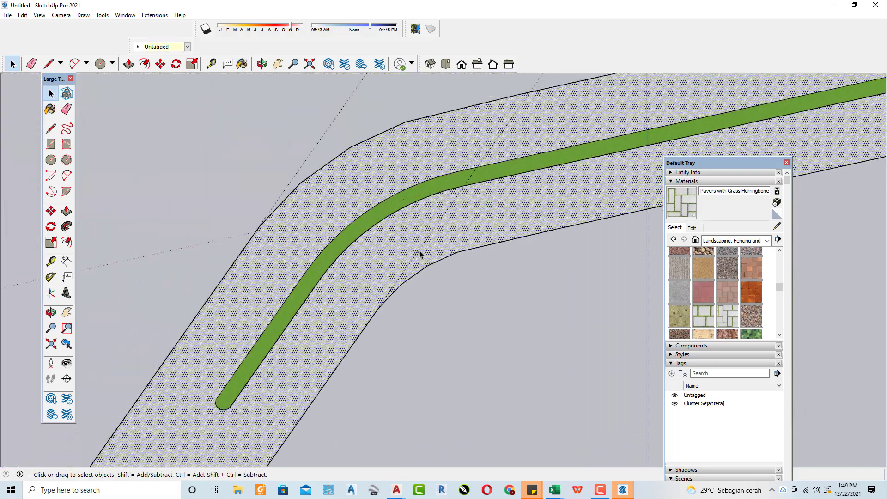
{"action": "scroll", "coordinate": [490, 224], "scroll_direction": "down", "scroll_amount": 2}
{"action": "mouse_move", "coordinate": [489, 224]}
{"action": "middle_mouse_down"}
{"action": "mouse_move", "coordinate": [295, 309]}
{"action": "mouse_move", "coordinate": [241, 345]}
{"action": "mouse_move", "coordinate": [277, 281]}
{"action": "middle_mouse_up"}
{"action": "scroll", "coordinate": [408, 228], "scroll_direction": "up", "scroll_amount": 2}
{"action": "scroll", "coordinate": [351, 226], "scroll_direction": "up", "scroll_amount": 3}
{"action": "scroll", "coordinate": [395, 215], "scroll_direction": "down", "scroll_amount": 1}
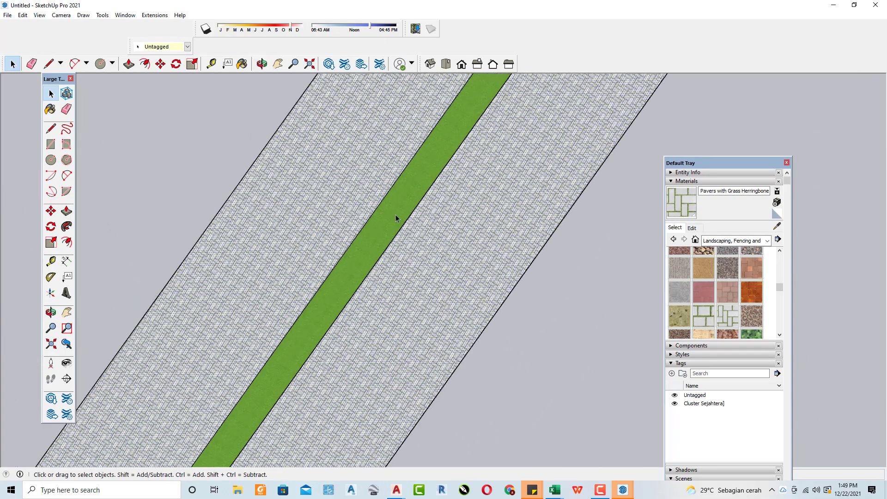
{"action": "scroll", "coordinate": [400, 208], "scroll_direction": "down", "scroll_amount": 1}
{"action": "scroll", "coordinate": [400, 209], "scroll_direction": "down", "scroll_amount": 2}
{"action": "scroll", "coordinate": [458, 245], "scroll_direction": "down", "scroll_amount": 2}
{"action": "scroll", "coordinate": [462, 249], "scroll_direction": "down", "scroll_amount": 2}
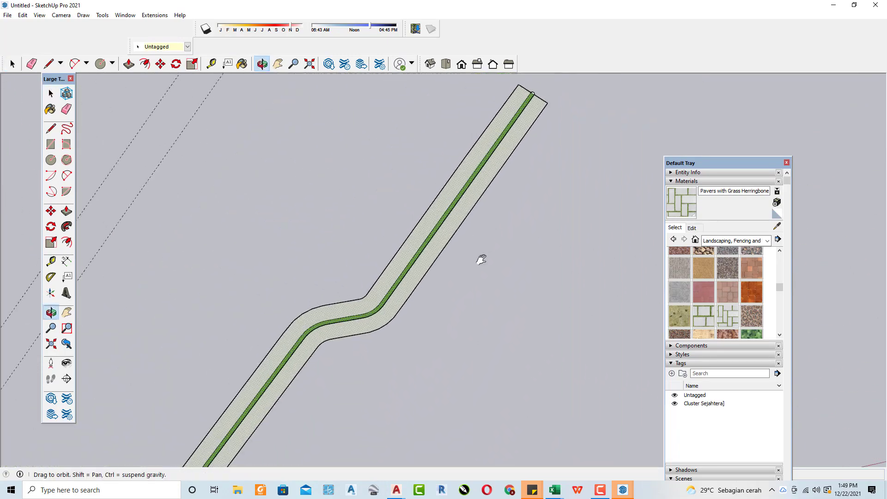
{"action": "scroll", "coordinate": [504, 167], "scroll_direction": "up", "scroll_amount": 2}
{"action": "scroll", "coordinate": [495, 175], "scroll_direction": "up", "scroll_amount": 1}
{"action": "scroll", "coordinate": [495, 175], "scroll_direction": "down", "scroll_amount": 2}
Step: Orbit to show the road's bends and restore the Default Tray side panels
{"action": "scroll", "coordinate": [492, 229], "scroll_direction": "down", "scroll_amount": 3}
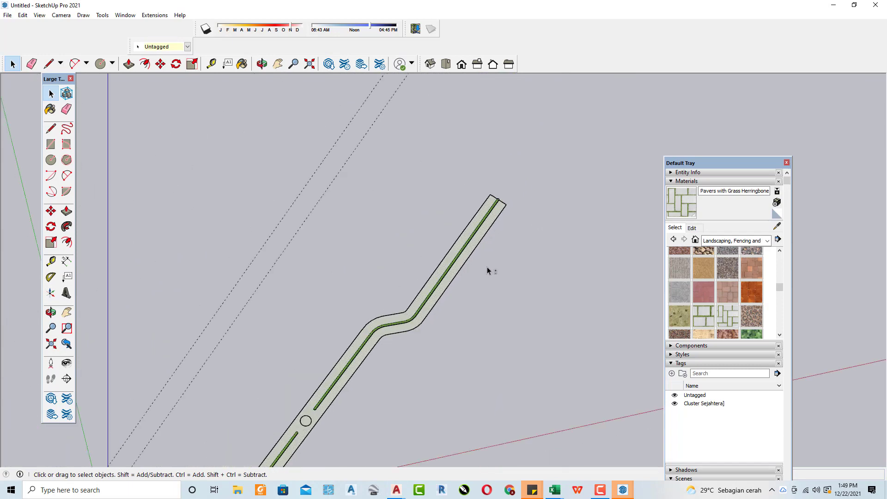
{"action": "middle_click_drag", "start_coordinate": [487, 270], "coordinate": [546, 150]}
{"action": "scroll", "coordinate": [569, 125], "scroll_direction": "up", "scroll_amount": 1}
{"action": "scroll", "coordinate": [461, 223], "scroll_direction": "up", "scroll_amount": 1}
{"action": "scroll", "coordinate": [461, 223], "scroll_direction": "up", "scroll_amount": 2}
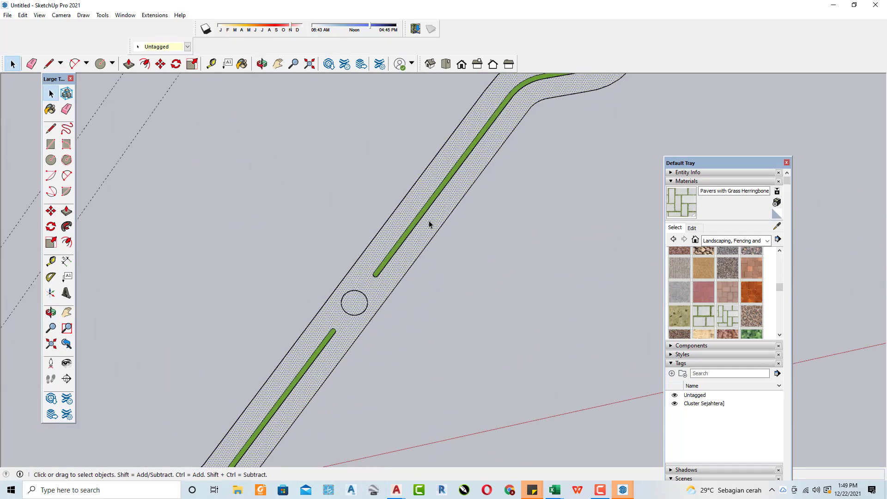
{"action": "left_click", "coordinate": [787, 162]}
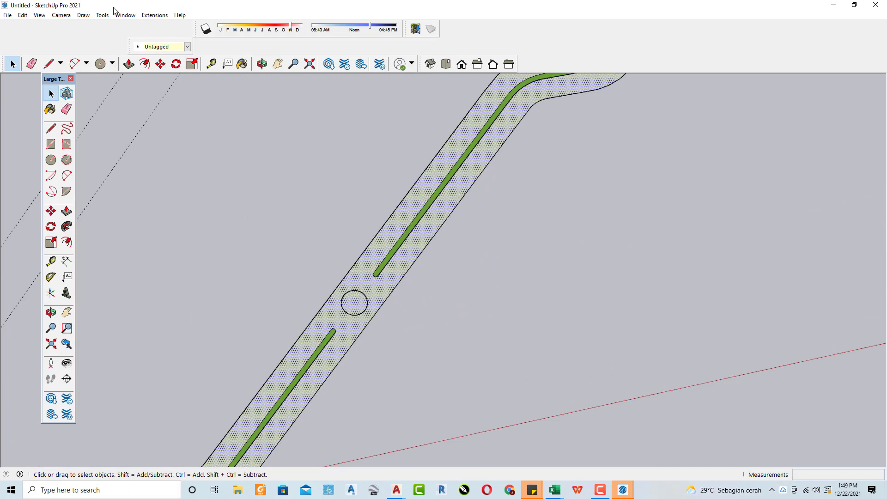
{"action": "left_click", "coordinate": [125, 15]}
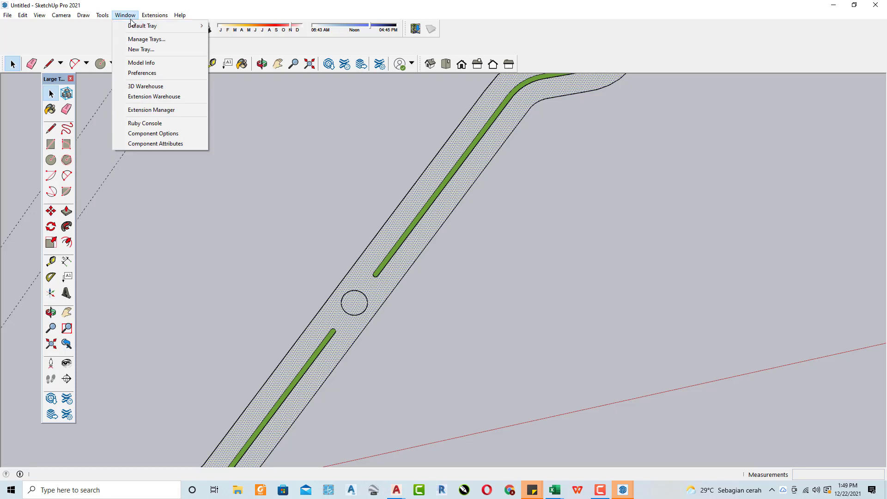
{"action": "mouse_move", "coordinate": [159, 26]}
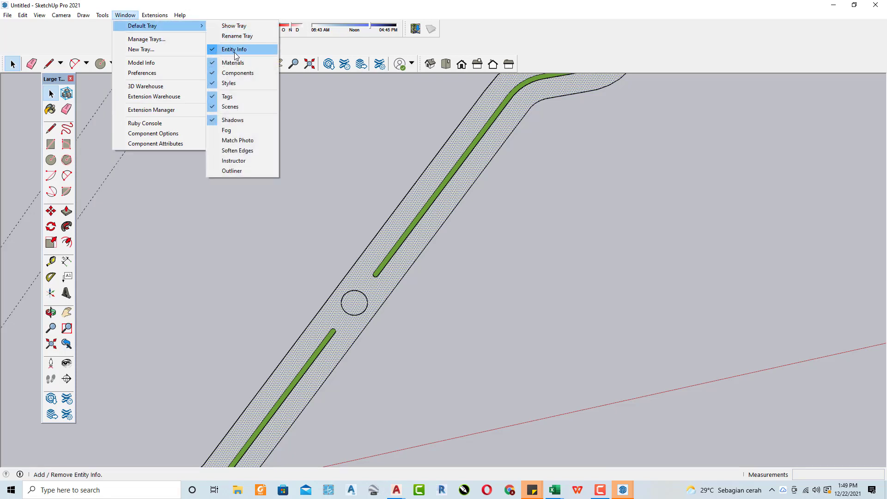
{"action": "left_click", "coordinate": [228, 27]}
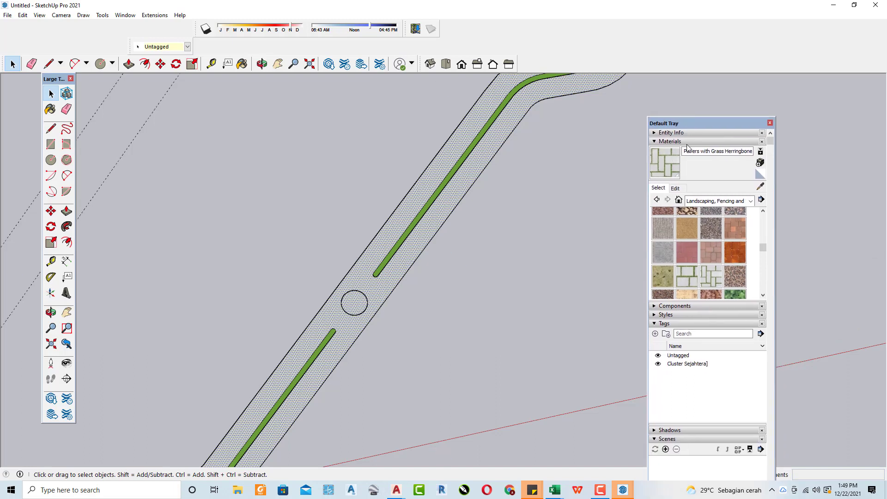
Step: Collapse Materials, expand Entity Info, and select the 9913.51 m² area value
{"action": "left_click", "coordinate": [686, 143]}
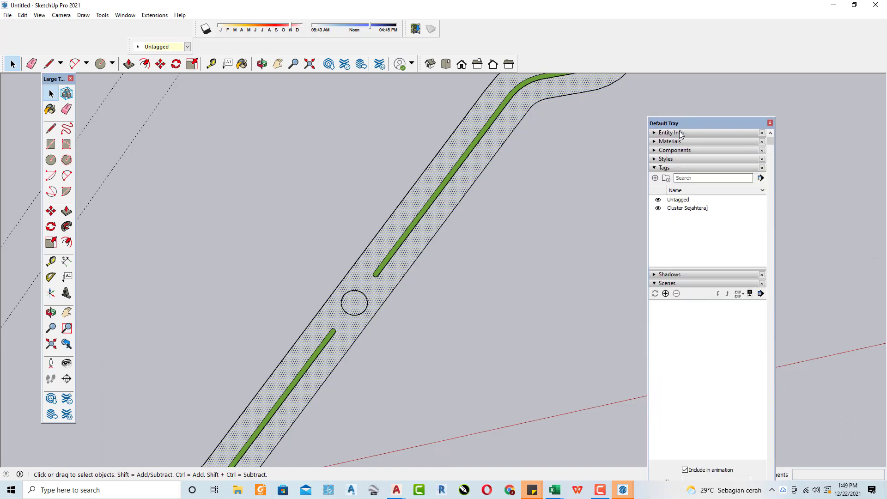
{"action": "left_click", "coordinate": [680, 134]}
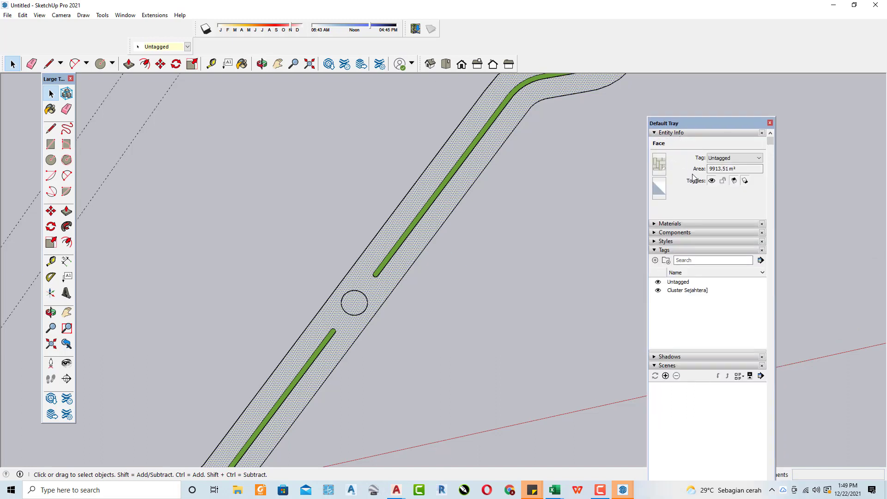
{"action": "left_click", "coordinate": [741, 170]}
{"action": "left_click_drag", "start_coordinate": [739, 169], "coordinate": [712, 168]}
{"action": "left_click", "coordinate": [711, 169]}
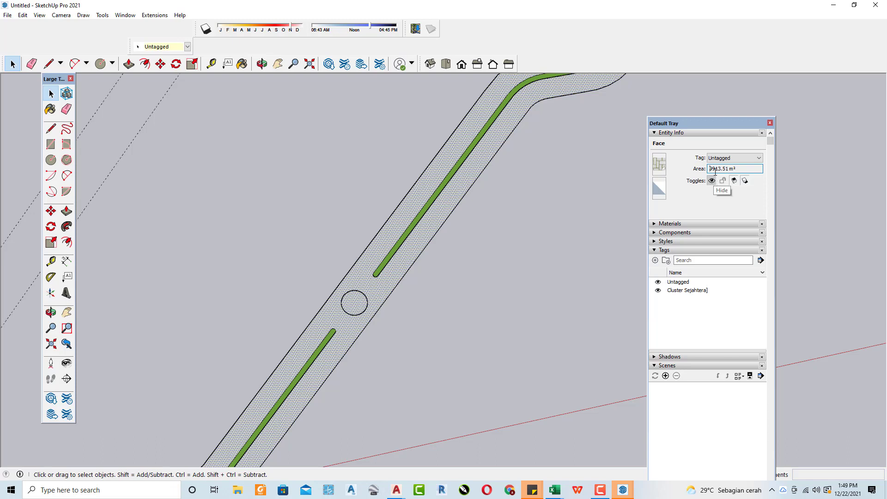
{"action": "left_click_drag", "start_coordinate": [739, 169], "coordinate": [692, 168]}
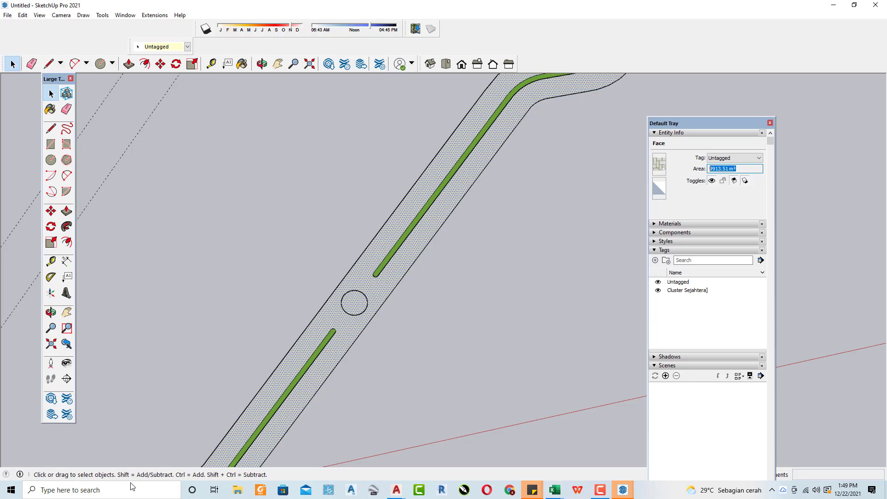
Step: Launch Excel from Windows search and create a blank workbook
{"action": "left_click", "coordinate": [139, 491]}
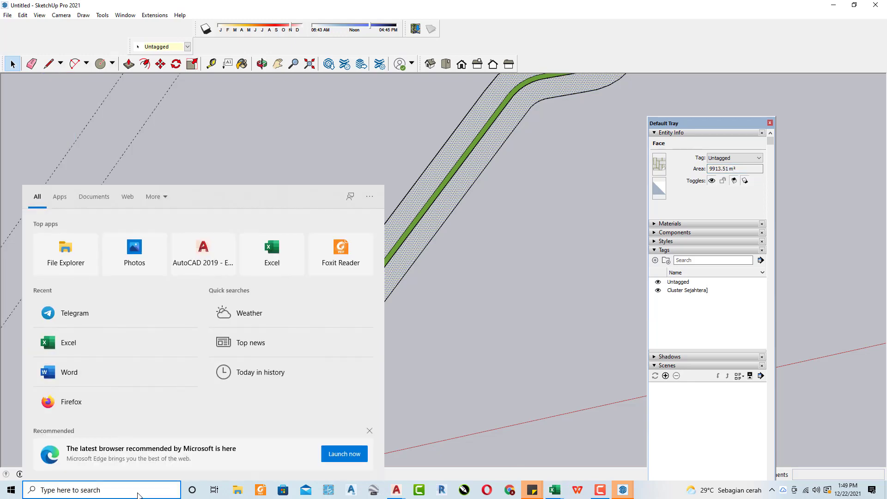
{"action": "type", "text": "W"}
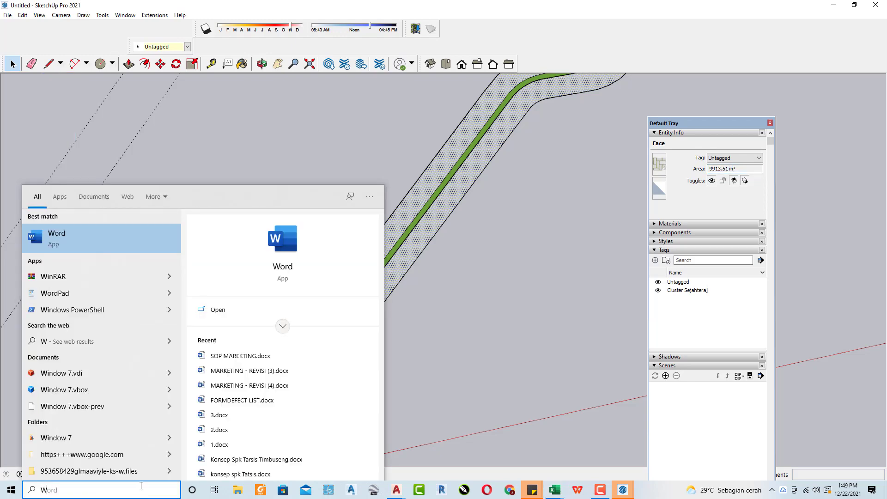
{"action": "key", "text": "BackSpace"}
{"action": "type", "text": "EX"}
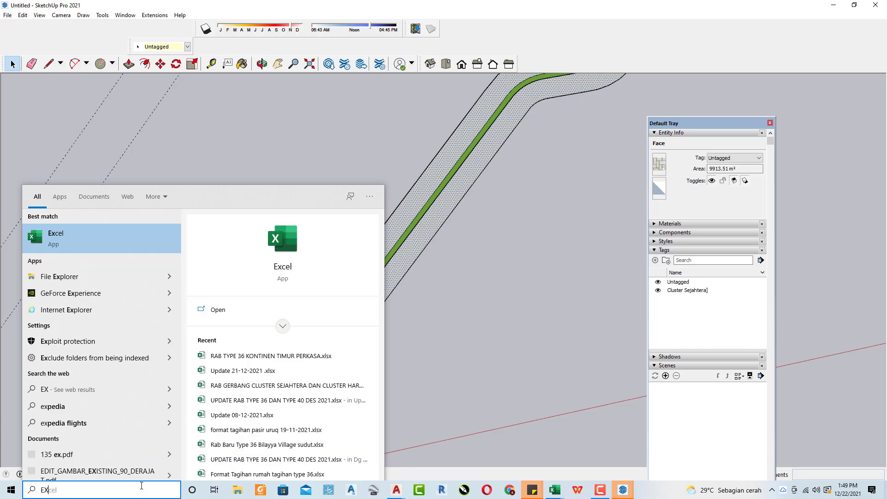
{"action": "key", "text": "Escape"}
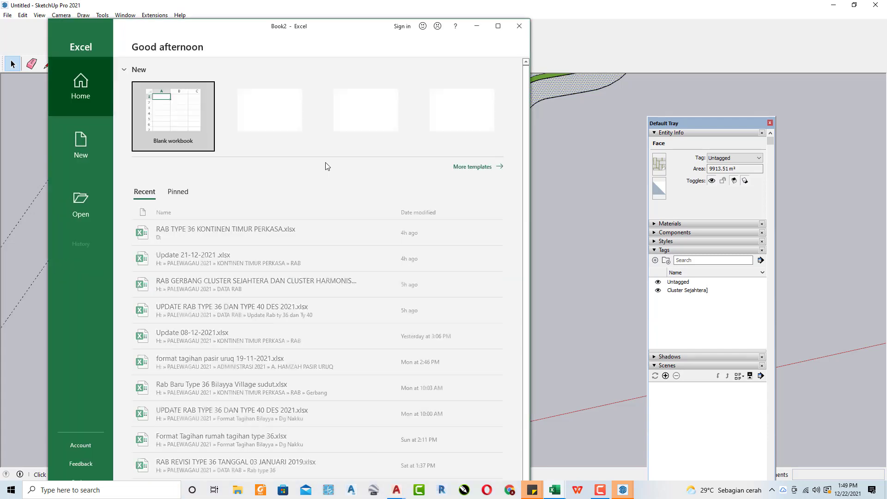
{"action": "left_click", "coordinate": [150, 125]}
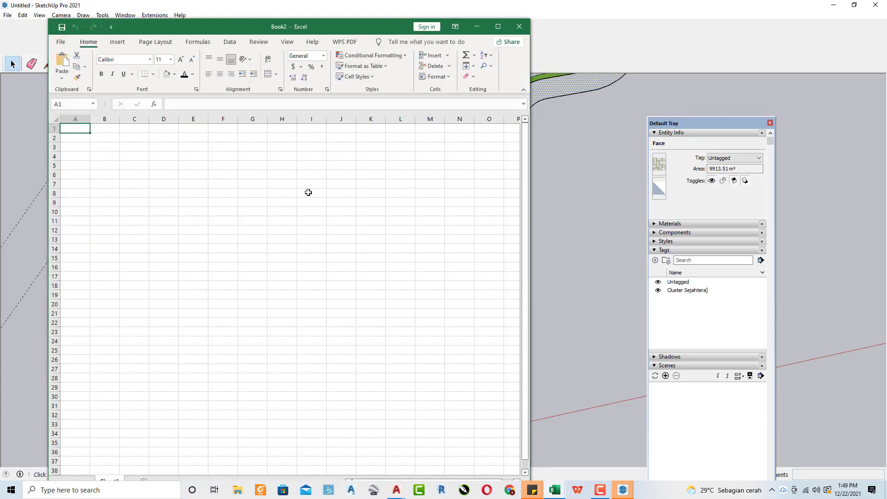
Step: Bring the Book2 workbook to the front and select cell C5
{"action": "left_click_drag", "start_coordinate": [757, 169], "coordinate": [692, 165]}
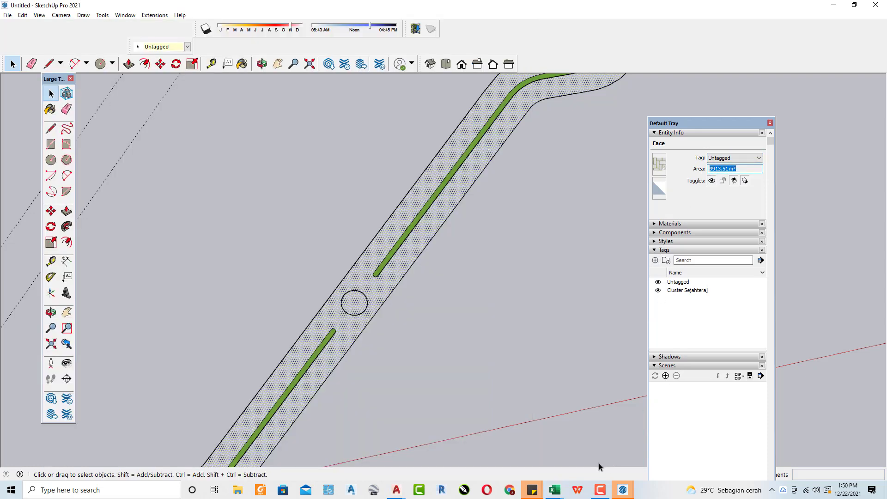
{"action": "left_click", "coordinate": [557, 492]}
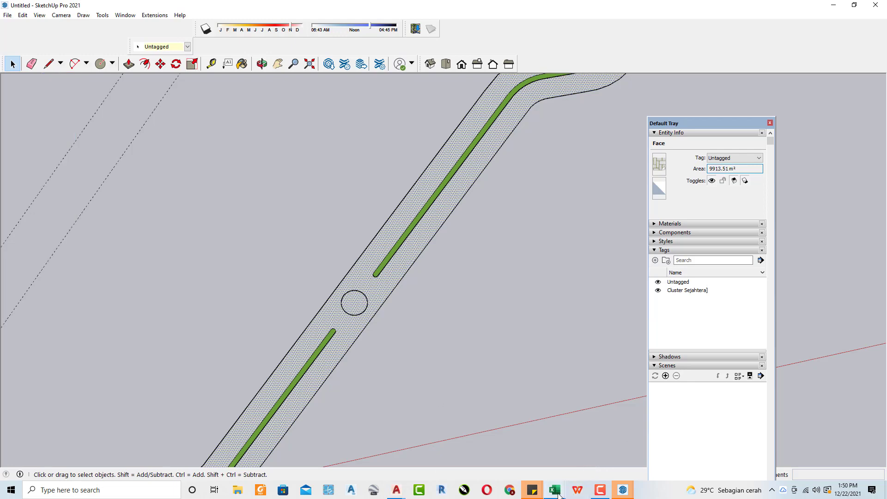
{"action": "left_click", "coordinate": [640, 442]}
{"action": "left_click", "coordinate": [254, 194]}
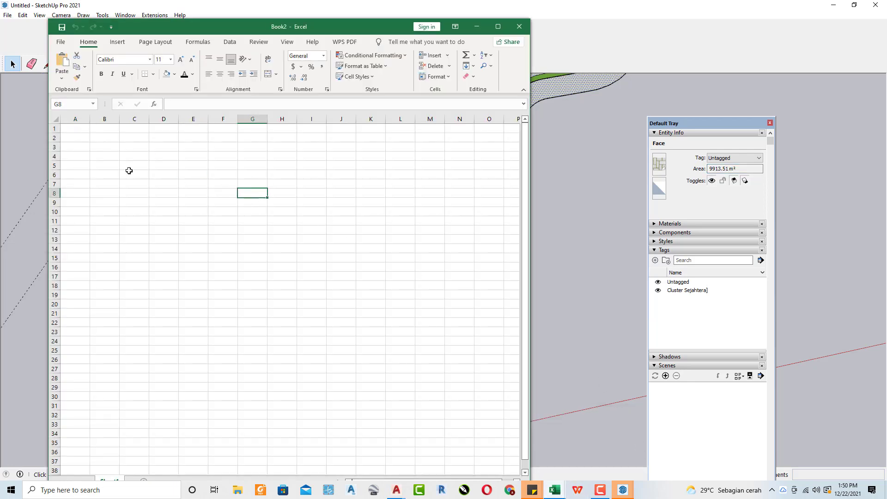
{"action": "left_click", "coordinate": [128, 167]}
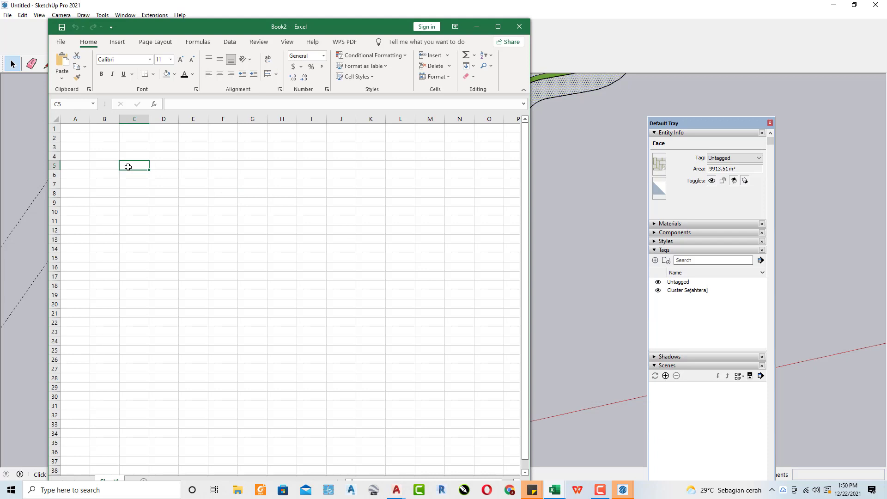
Step: Enter the area 9914 in C5 and centre it
{"action": "type", "text": "9914"}
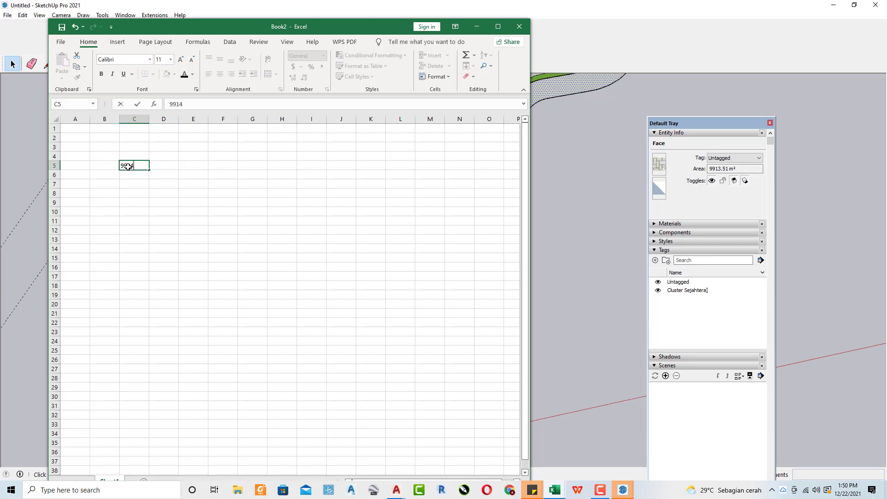
{"action": "key", "text": "Return"}
{"action": "scroll", "coordinate": [129, 167], "scroll_direction": "up", "scroll_amount": 5, "text": "ctrl"}
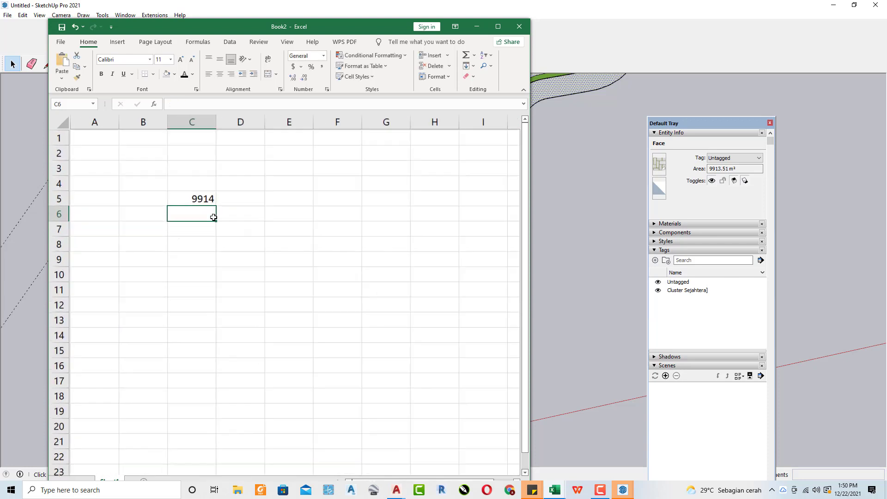
{"action": "left_click", "coordinate": [208, 207]}
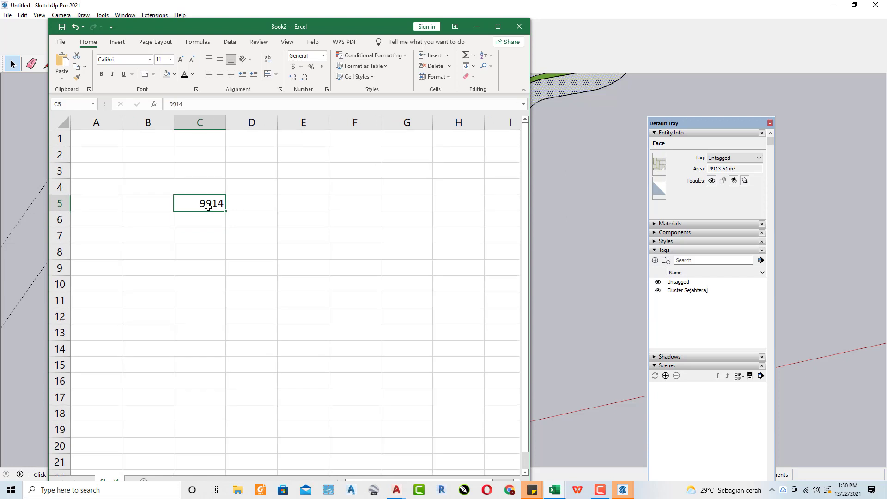
{"action": "left_click", "coordinate": [220, 74]}
Step: Enter paver dimensions 0.2 in F4 and 0.1 in G4
{"action": "left_click", "coordinate": [339, 189]}
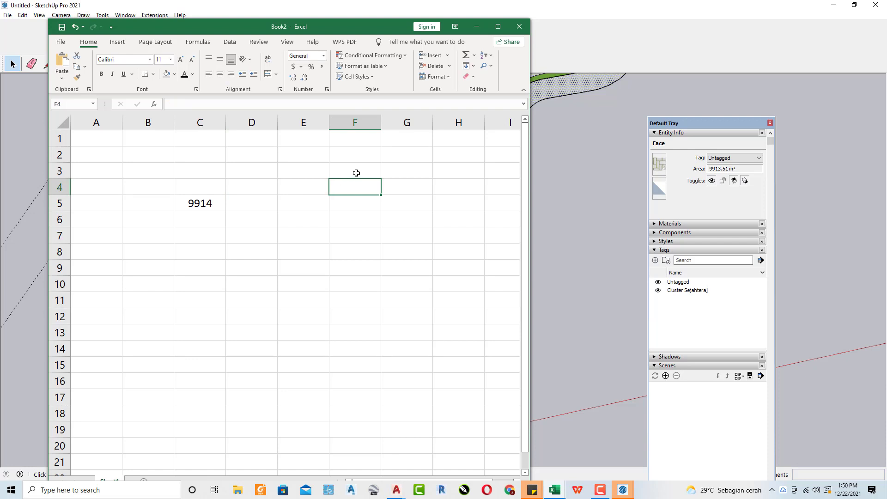
{"action": "type", "text": "0.2"}
{"action": "key", "text": "Return"}
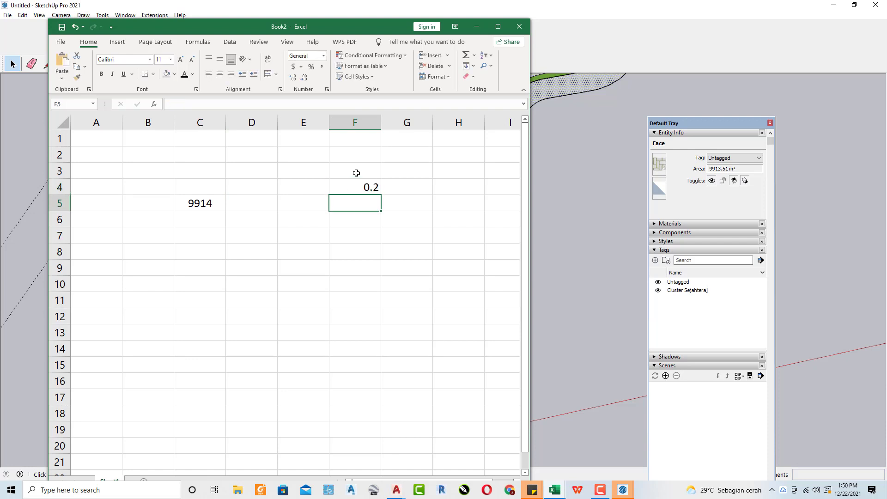
{"action": "left_click", "coordinate": [403, 184]}
{"action": "type", "text": "0.1"}
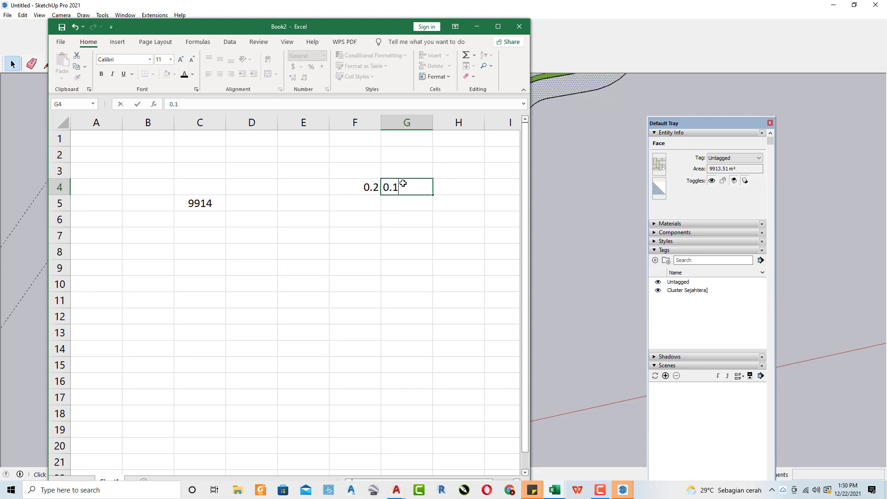
{"action": "key", "text": "Return"}
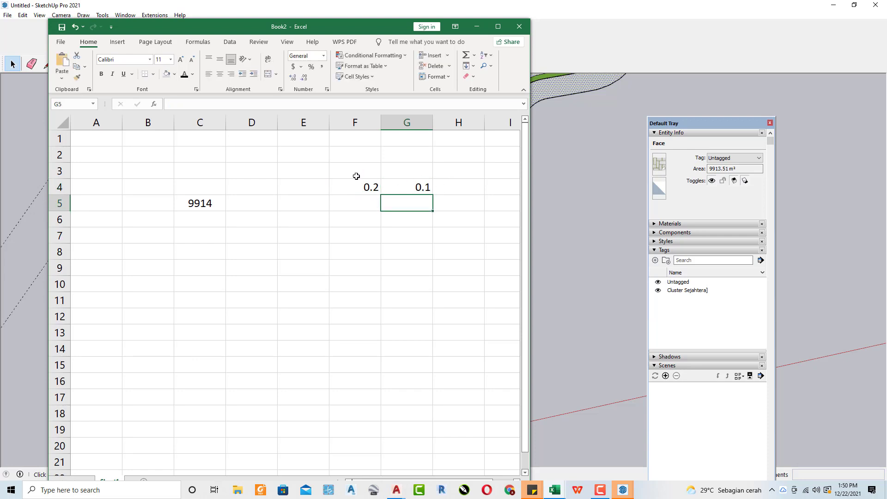
Step: Put the formula =F4*G4 in H4, giving a paver area of 0.02
{"action": "left_click", "coordinate": [454, 190]}
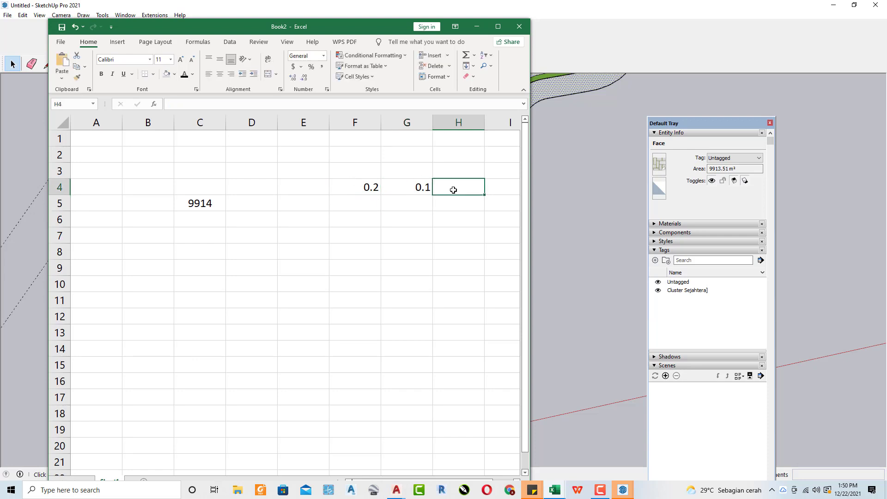
{"action": "type", "text": "="}
{"action": "left_click", "coordinate": [375, 188]}
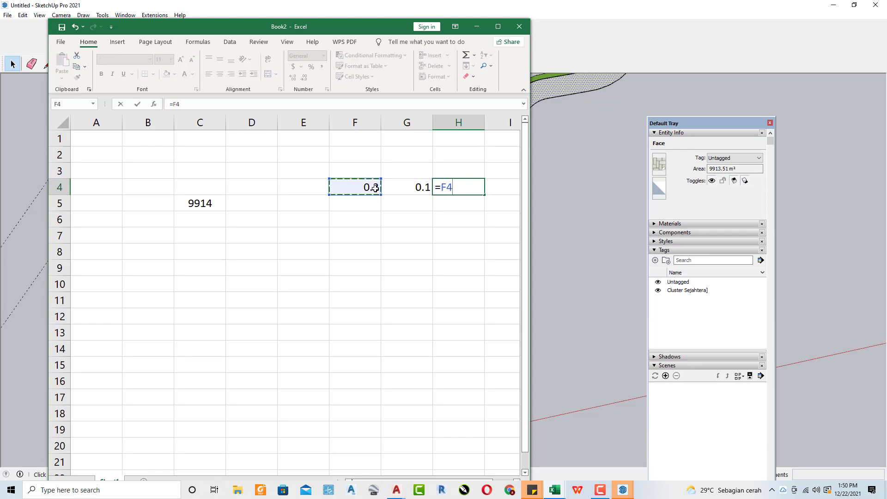
{"action": "type", "text": "*"}
{"action": "left_click", "coordinate": [415, 188]}
{"action": "key", "text": "Return"}
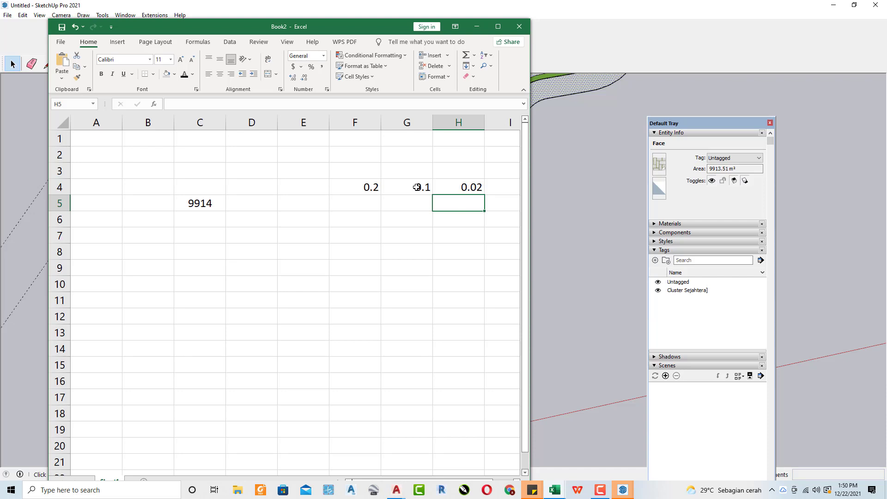
{"action": "left_click", "coordinate": [193, 207]}
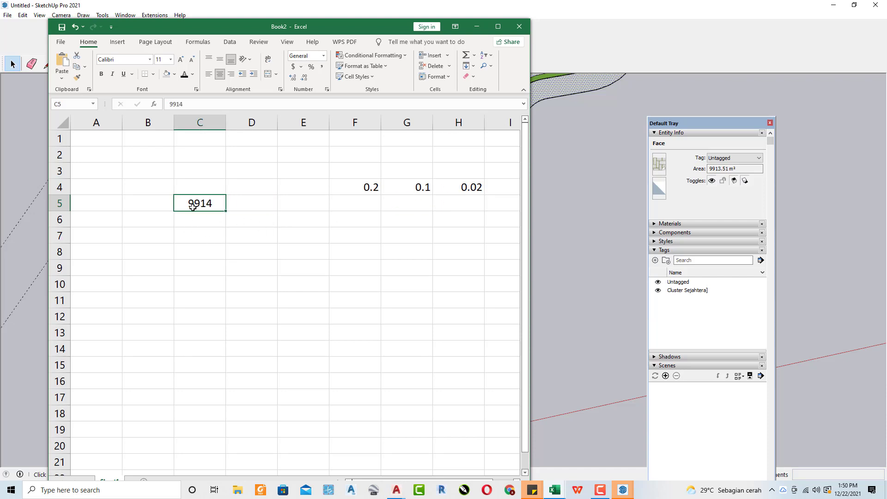
{"action": "left_click", "coordinate": [198, 235]}
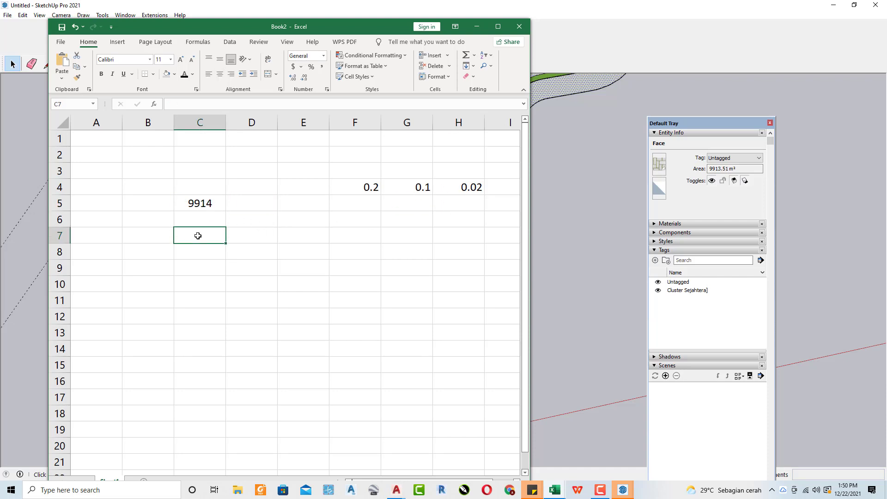
Step: Enter =C5/H4 in C7 to get 495700 pavers
{"action": "type", "text": "="}
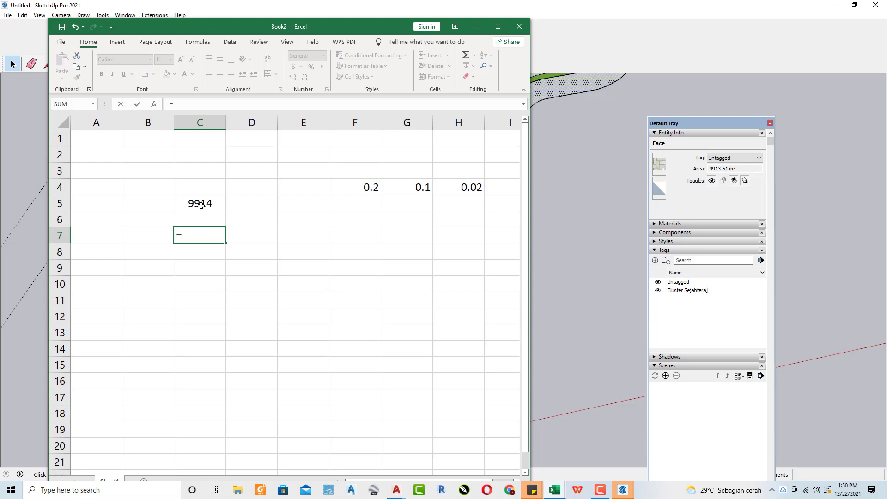
{"action": "left_click", "coordinate": [203, 204]}
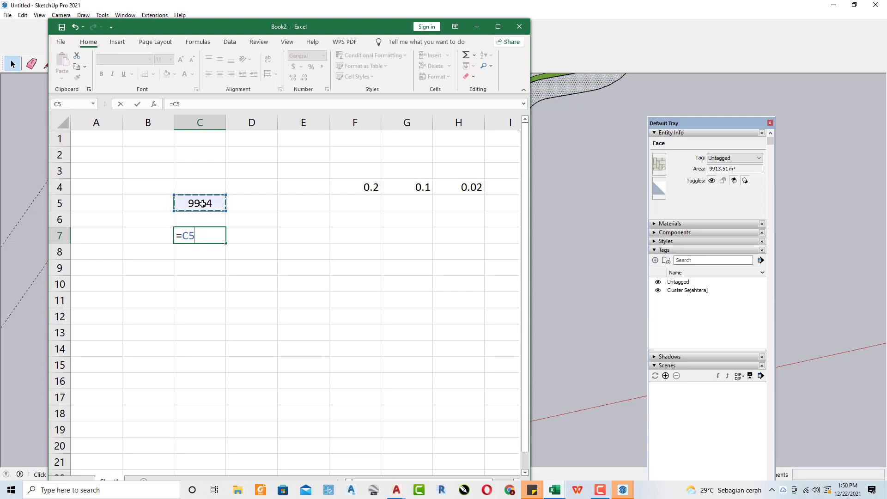
{"action": "type", "text": "/"}
{"action": "left_click", "coordinate": [471, 188]}
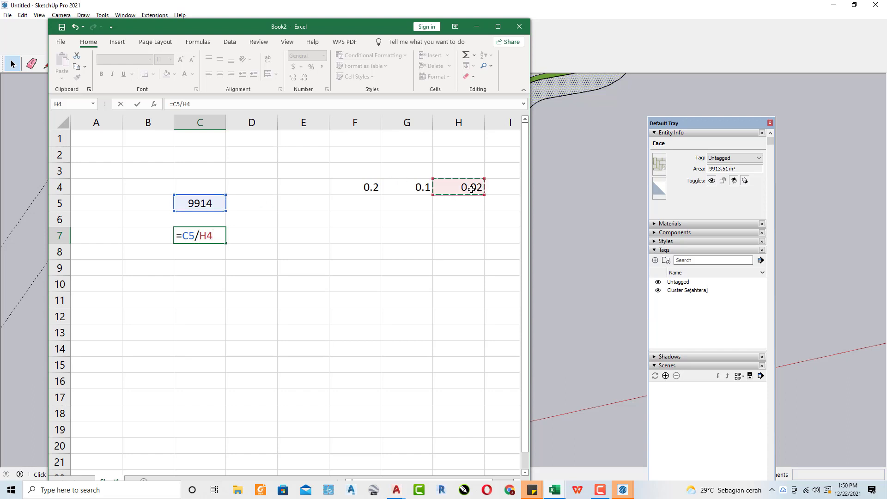
{"action": "key", "text": "Return"}
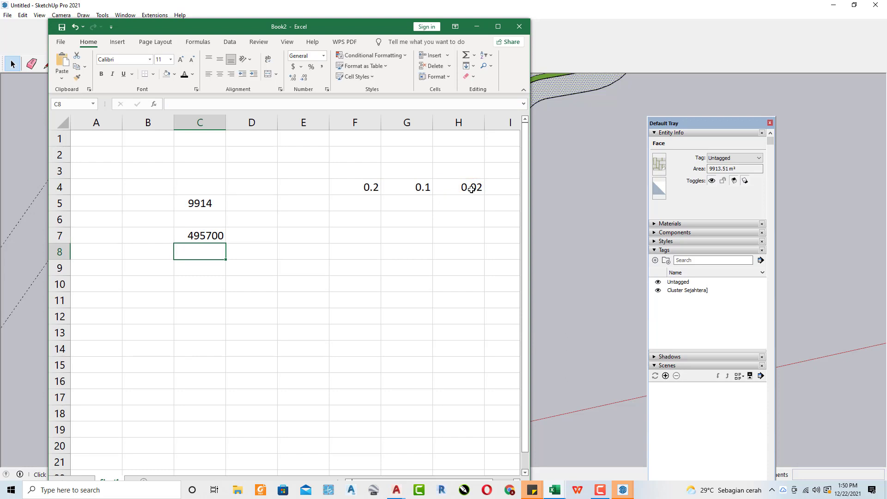
Step: Review the C7 formula and clear stray text typed in D7
{"action": "left_click", "coordinate": [193, 239]}
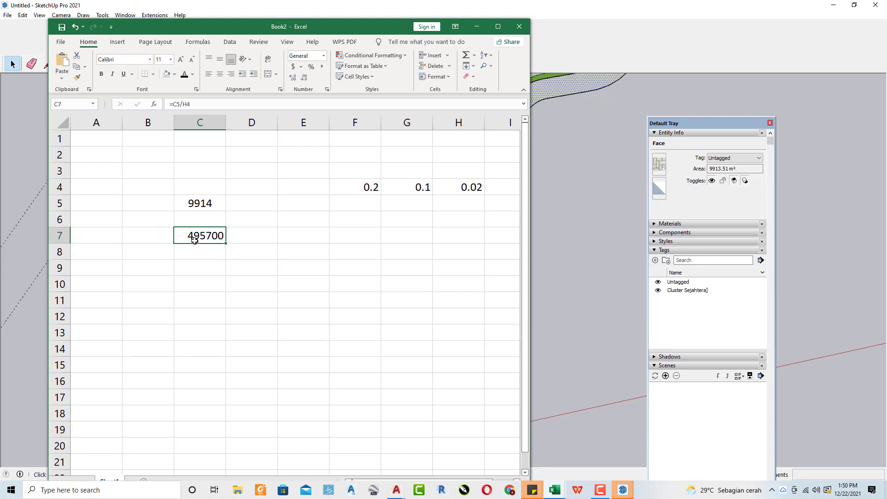
{"action": "scroll", "coordinate": [194, 240], "scroll_direction": "up", "scroll_amount": 1, "text": "ctrl"}
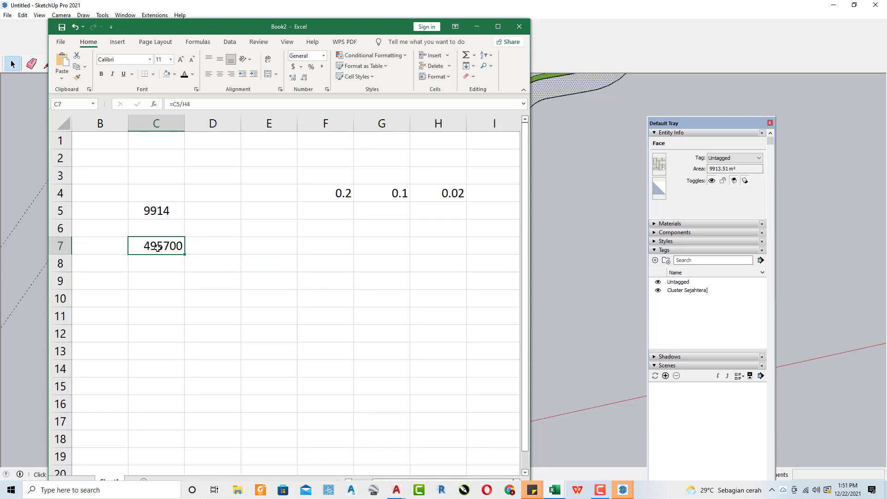
{"action": "double_click", "coordinate": [158, 248]}
{"action": "key", "text": "Escape"}
{"action": "left_click", "coordinate": [209, 243]}
{"action": "type", "text": "bu"}
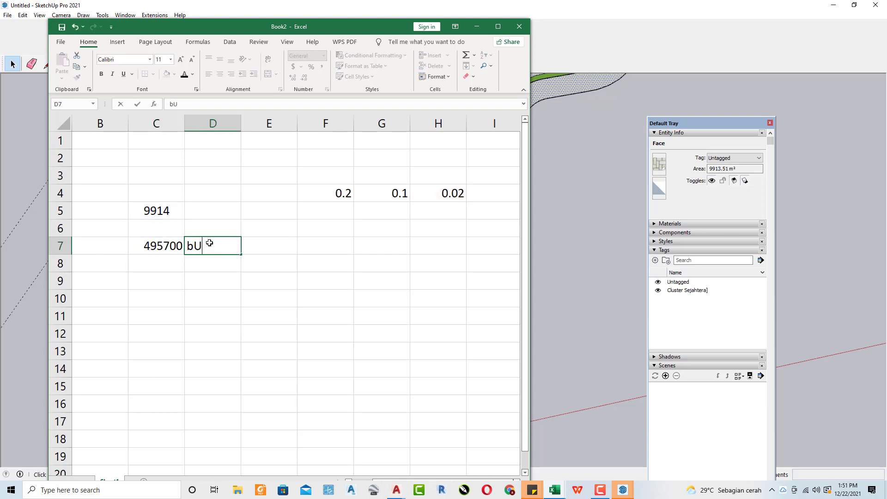
{"action": "key", "text": "BackSpace"}
{"action": "key", "text": "BackSpace"}
{"action": "left_click", "coordinate": [161, 213]}
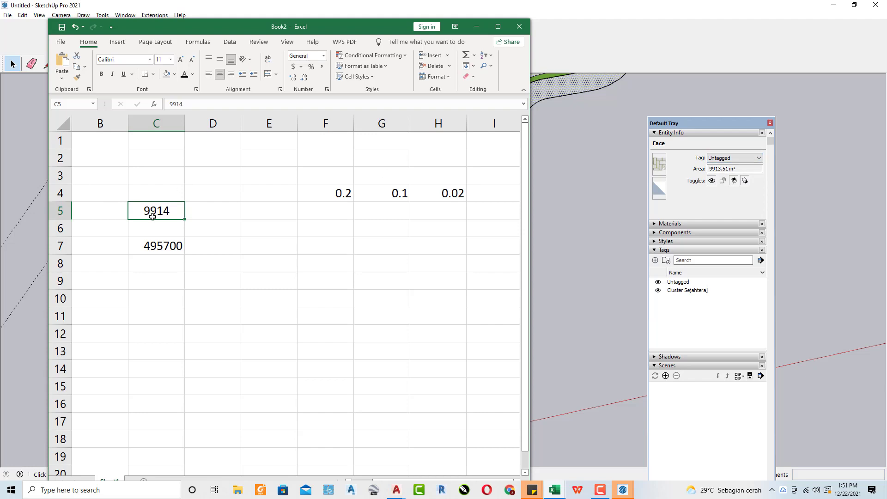
Step: Bring SketchUp forward and orbit and zoom to frame the paved road bend
{"action": "left_click", "coordinate": [583, 247]}
{"action": "mouse_move", "coordinate": [580, 247]}
{"action": "middle_mouse_down"}
{"action": "mouse_move", "coordinate": [523, 277]}
{"action": "mouse_move", "coordinate": [508, 307]}
{"action": "mouse_move", "coordinate": [326, 271]}
{"action": "middle_mouse_up"}
{"action": "scroll", "coordinate": [326, 272], "scroll_direction": "up", "scroll_amount": 2}
{"action": "scroll", "coordinate": [432, 277], "scroll_direction": "up", "scroll_amount": 2}
{"action": "scroll", "coordinate": [341, 291], "scroll_direction": "up", "scroll_amount": 3}
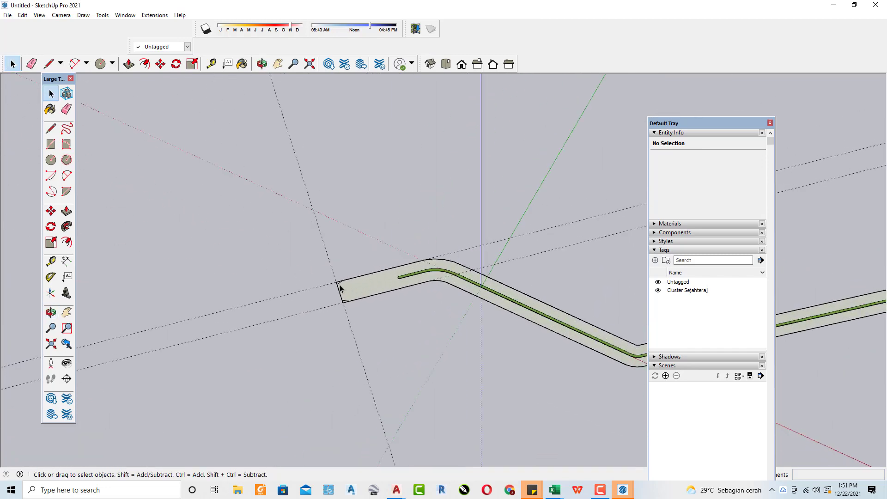
{"action": "scroll", "coordinate": [334, 289], "scroll_direction": "up", "scroll_amount": 3}
{"action": "scroll", "coordinate": [338, 286], "scroll_direction": "up", "scroll_amount": 2}
{"action": "scroll", "coordinate": [339, 281], "scroll_direction": "up", "scroll_amount": 2}
{"action": "scroll", "coordinate": [319, 275], "scroll_direction": "down", "scroll_amount": 3}
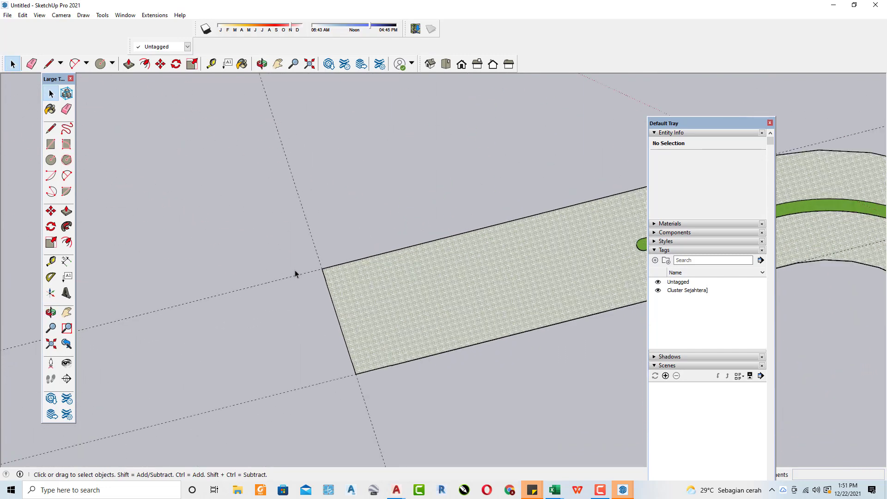
{"action": "scroll", "coordinate": [324, 280], "scroll_direction": "down", "scroll_amount": 2}
{"action": "mouse_move", "coordinate": [348, 288]}
{"action": "middle_mouse_down"}
{"action": "mouse_move", "coordinate": [246, 271]}
{"action": "mouse_move", "coordinate": [300, 273]}
{"action": "mouse_move", "coordinate": [204, 222]}
{"action": "mouse_move", "coordinate": [232, 192]}
{"action": "mouse_move", "coordinate": [273, 184]}
{"action": "mouse_move", "coordinate": [296, 233]}
{"action": "mouse_move", "coordinate": [634, 246]}
{"action": "mouse_move", "coordinate": [624, 212]}
{"action": "mouse_move", "coordinate": [247, 275]}
{"action": "middle_mouse_up"}
{"action": "scroll", "coordinate": [341, 271], "scroll_direction": "down", "scroll_amount": 1}
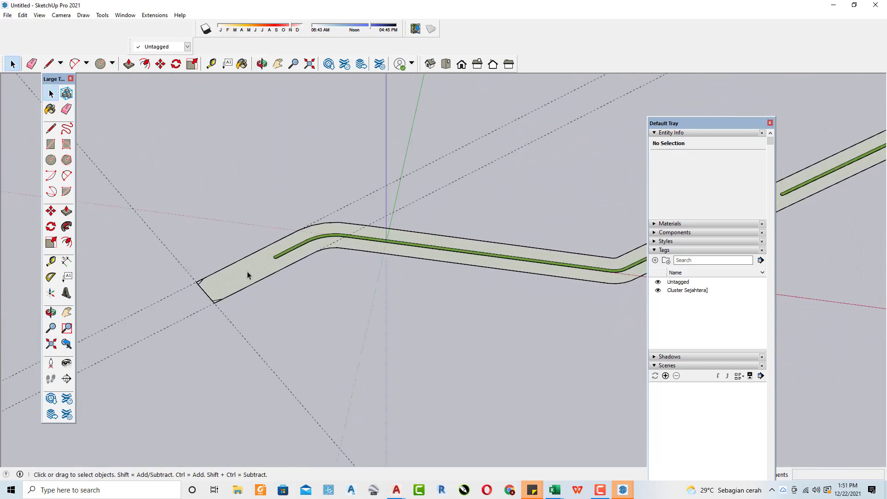
{"action": "scroll", "coordinate": [233, 283], "scroll_direction": "up", "scroll_amount": 2}
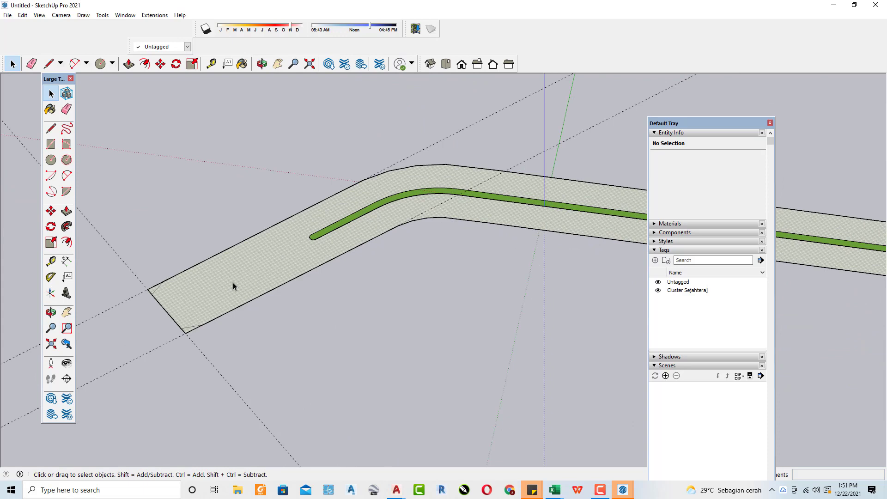